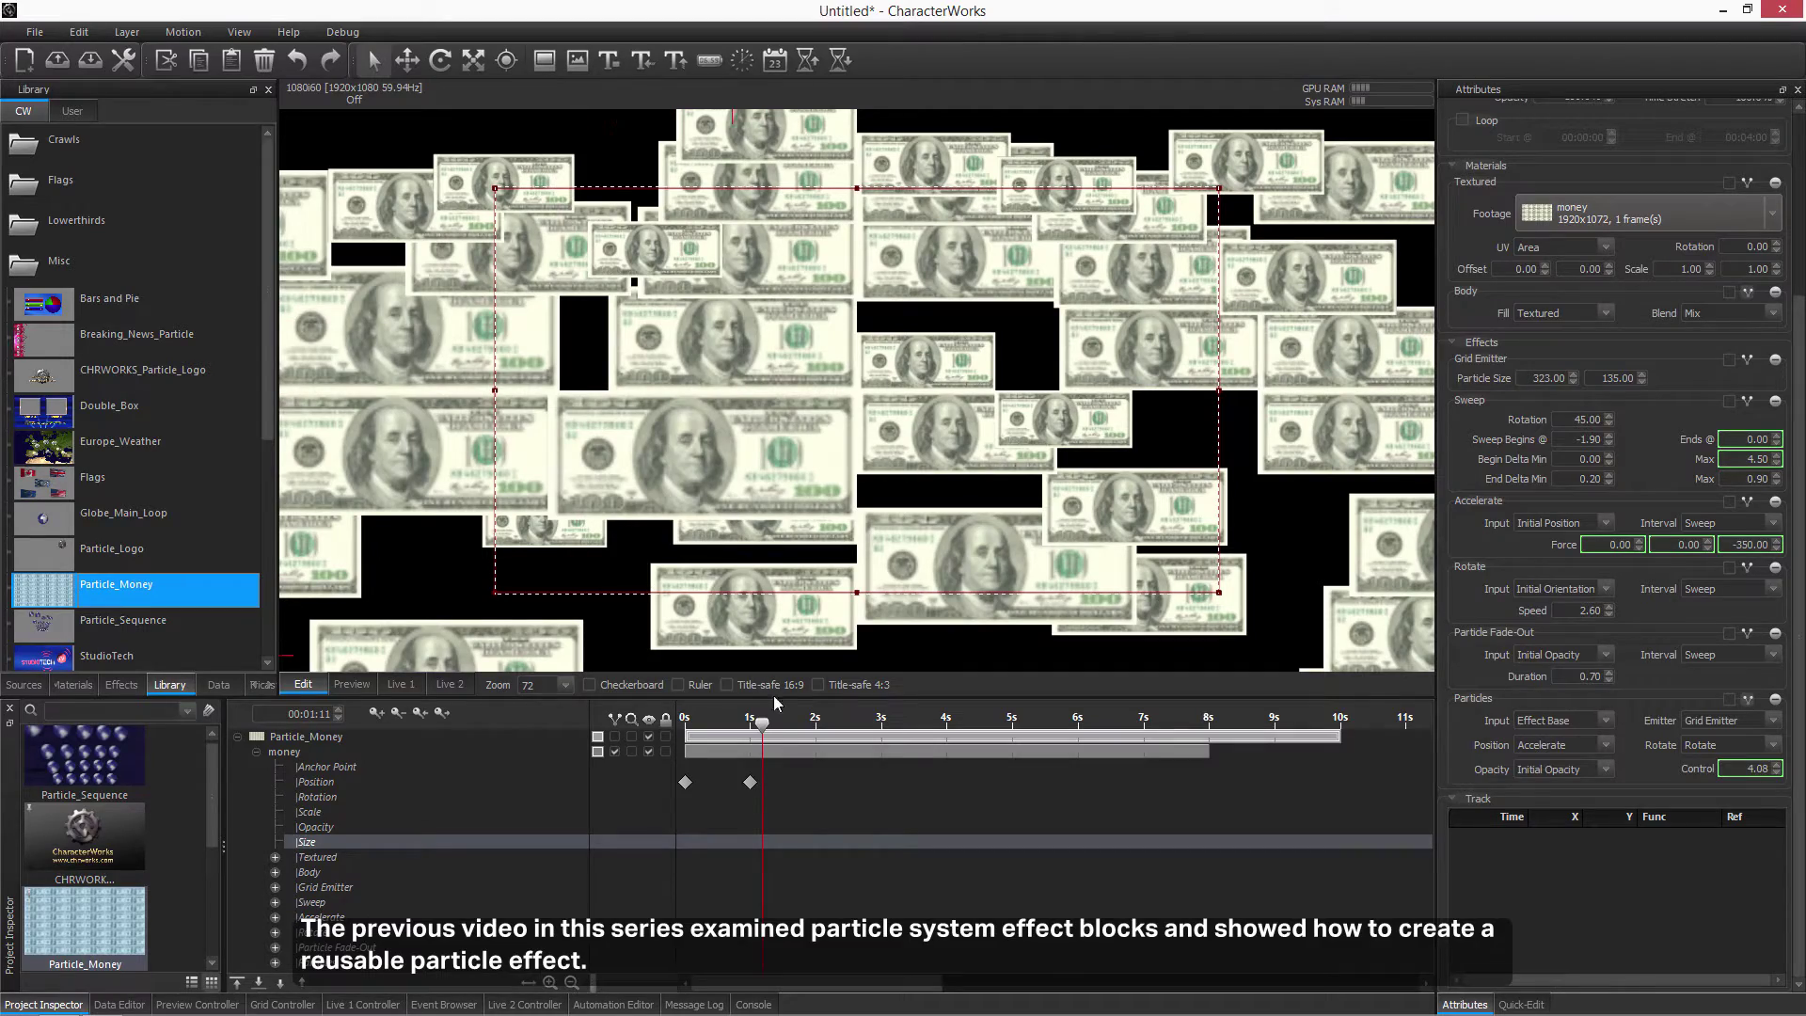
Examine the Particle_Money sample's animation around 1.5 seconds, its depth from another angle, and the Grid Emitter particle size.
{"action": "left_click", "coordinate": [742, 733]}
{"action": "mouse_move", "coordinate": [756, 733]}
{"action": "left_mouse_down"}
{"action": "mouse_move", "coordinate": [691, 733]}
{"action": "mouse_move", "coordinate": [817, 736]}
{"action": "mouse_move", "coordinate": [759, 739]}
{"action": "mouse_move", "coordinate": [811, 740]}
{"action": "mouse_move", "coordinate": [779, 741]}
{"action": "left_mouse_up"}
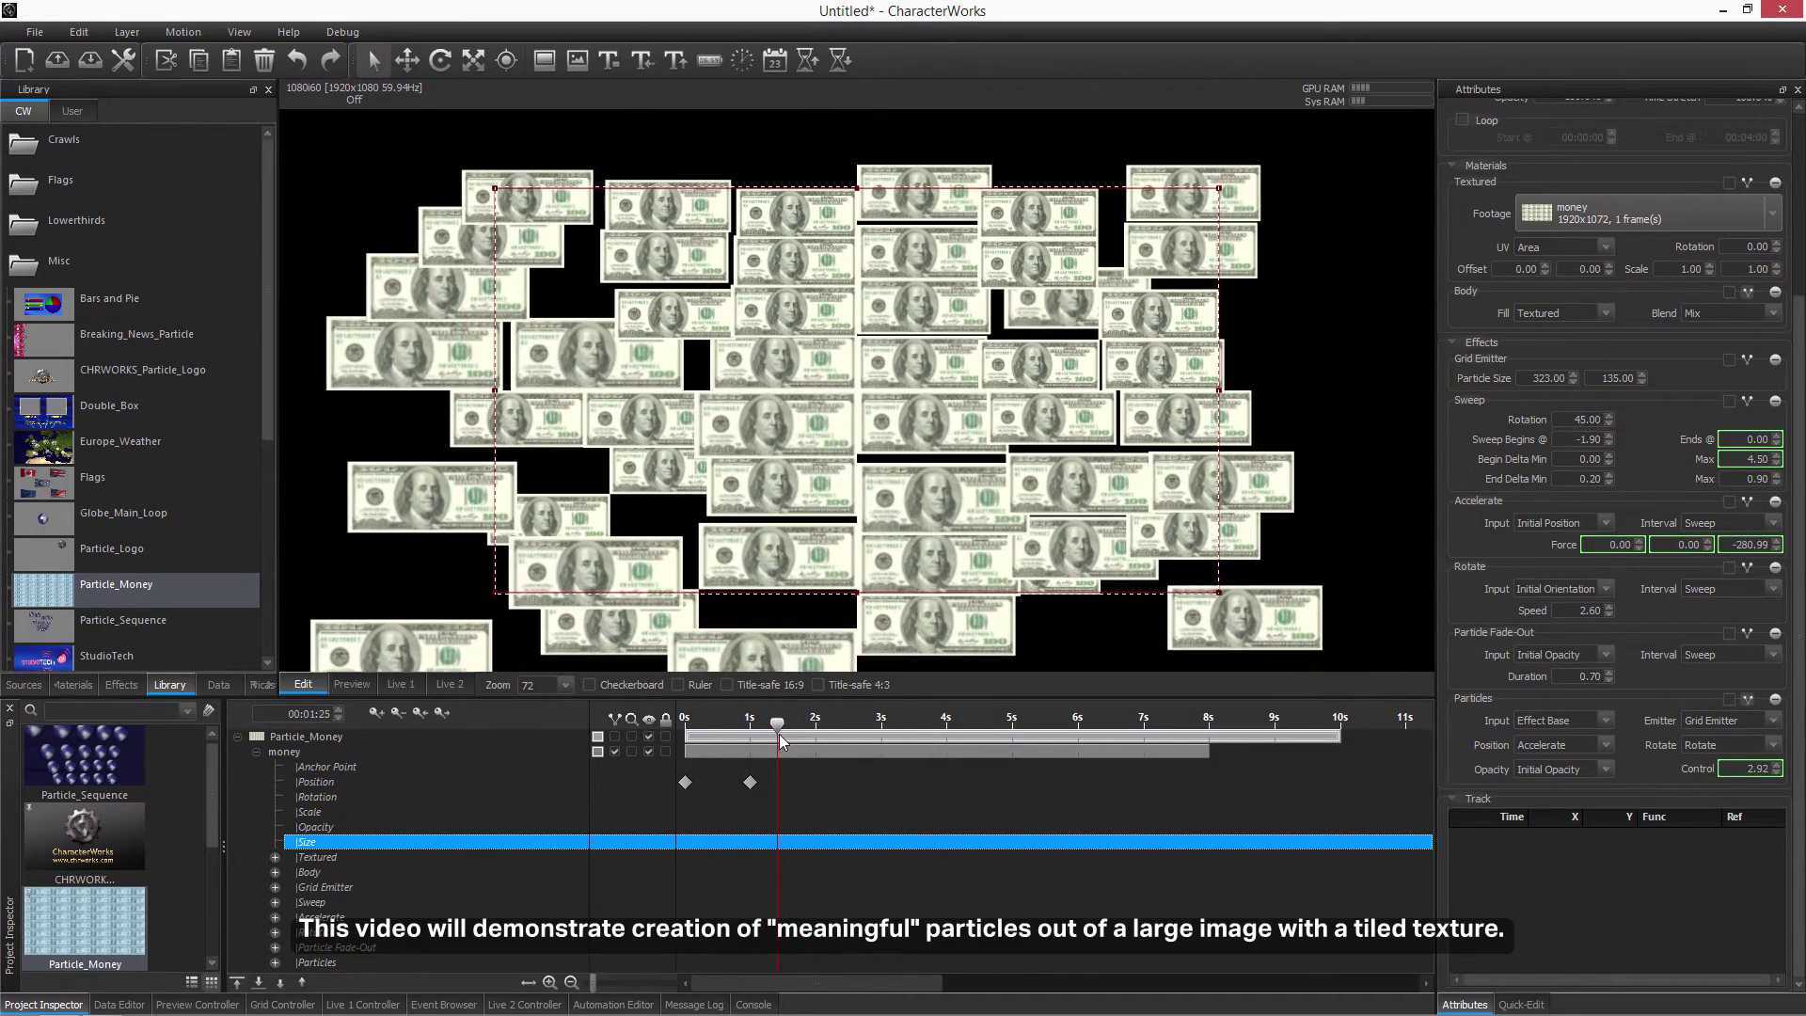
{"action": "left_click", "coordinate": [440, 60]}
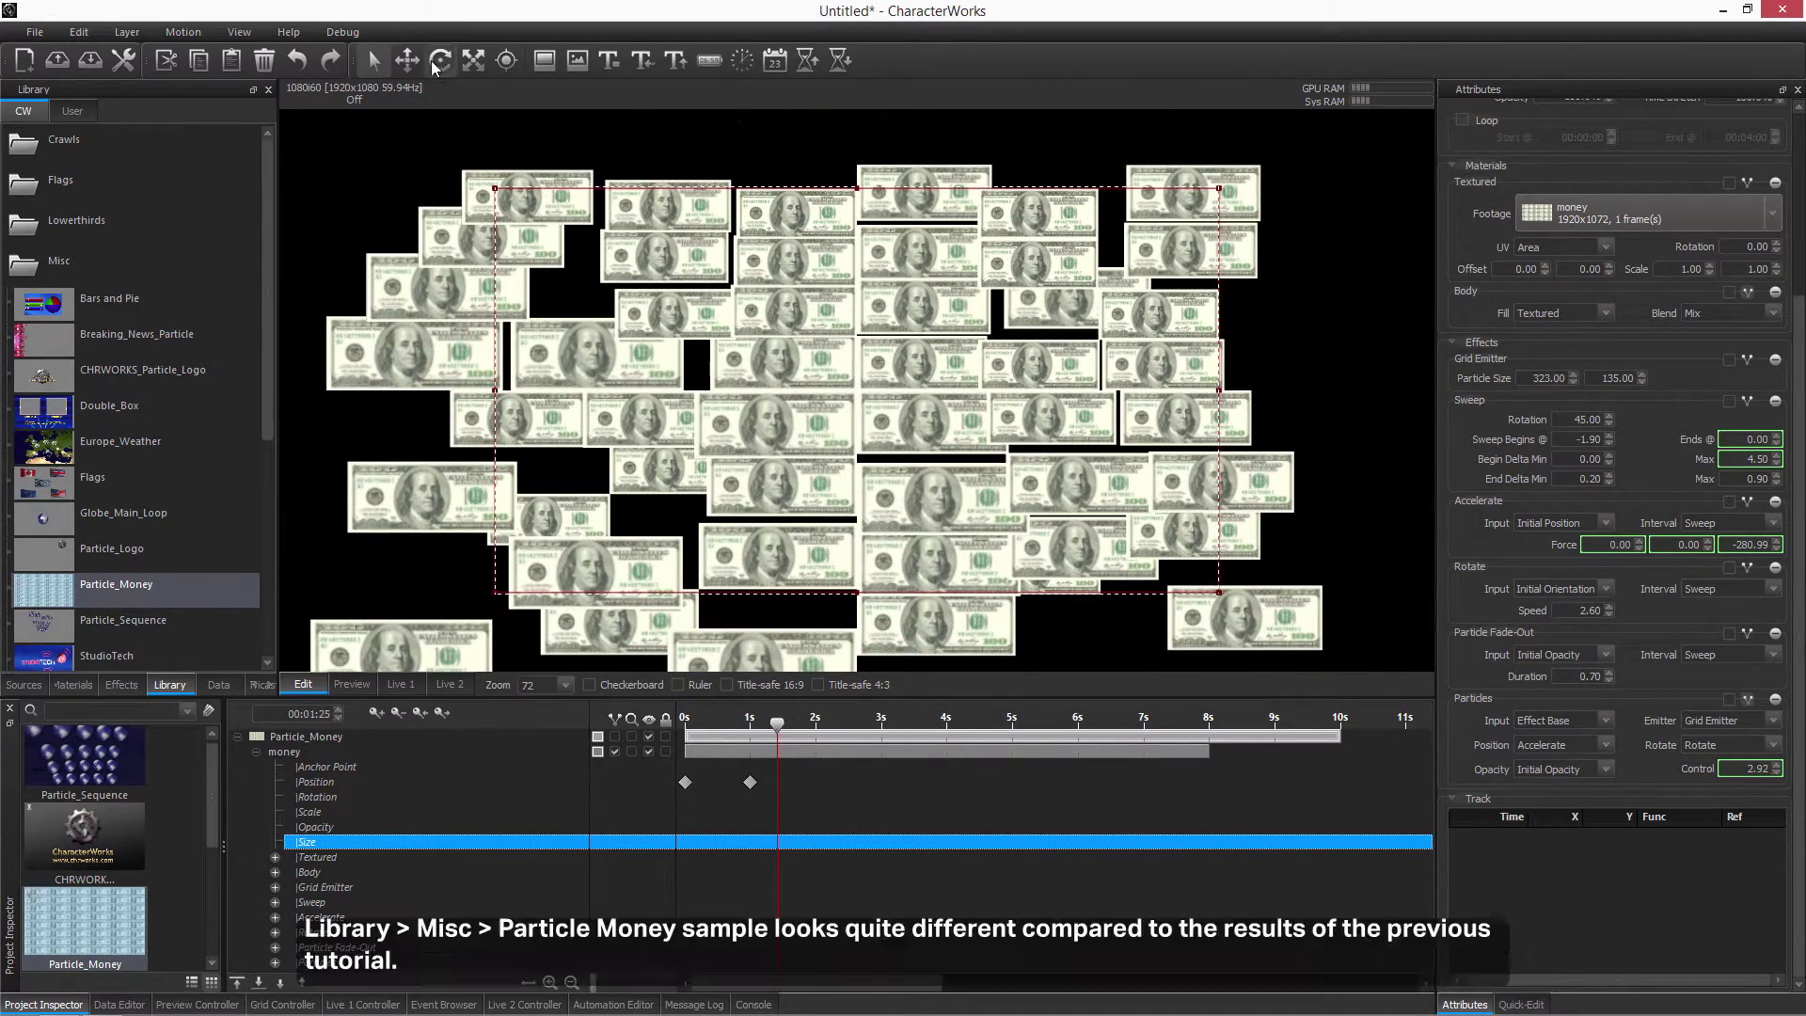
{"action": "left_click_drag", "start_coordinate": [870, 420], "coordinate": [909, 424]}
{"action": "key", "text": "ctrl+z"}
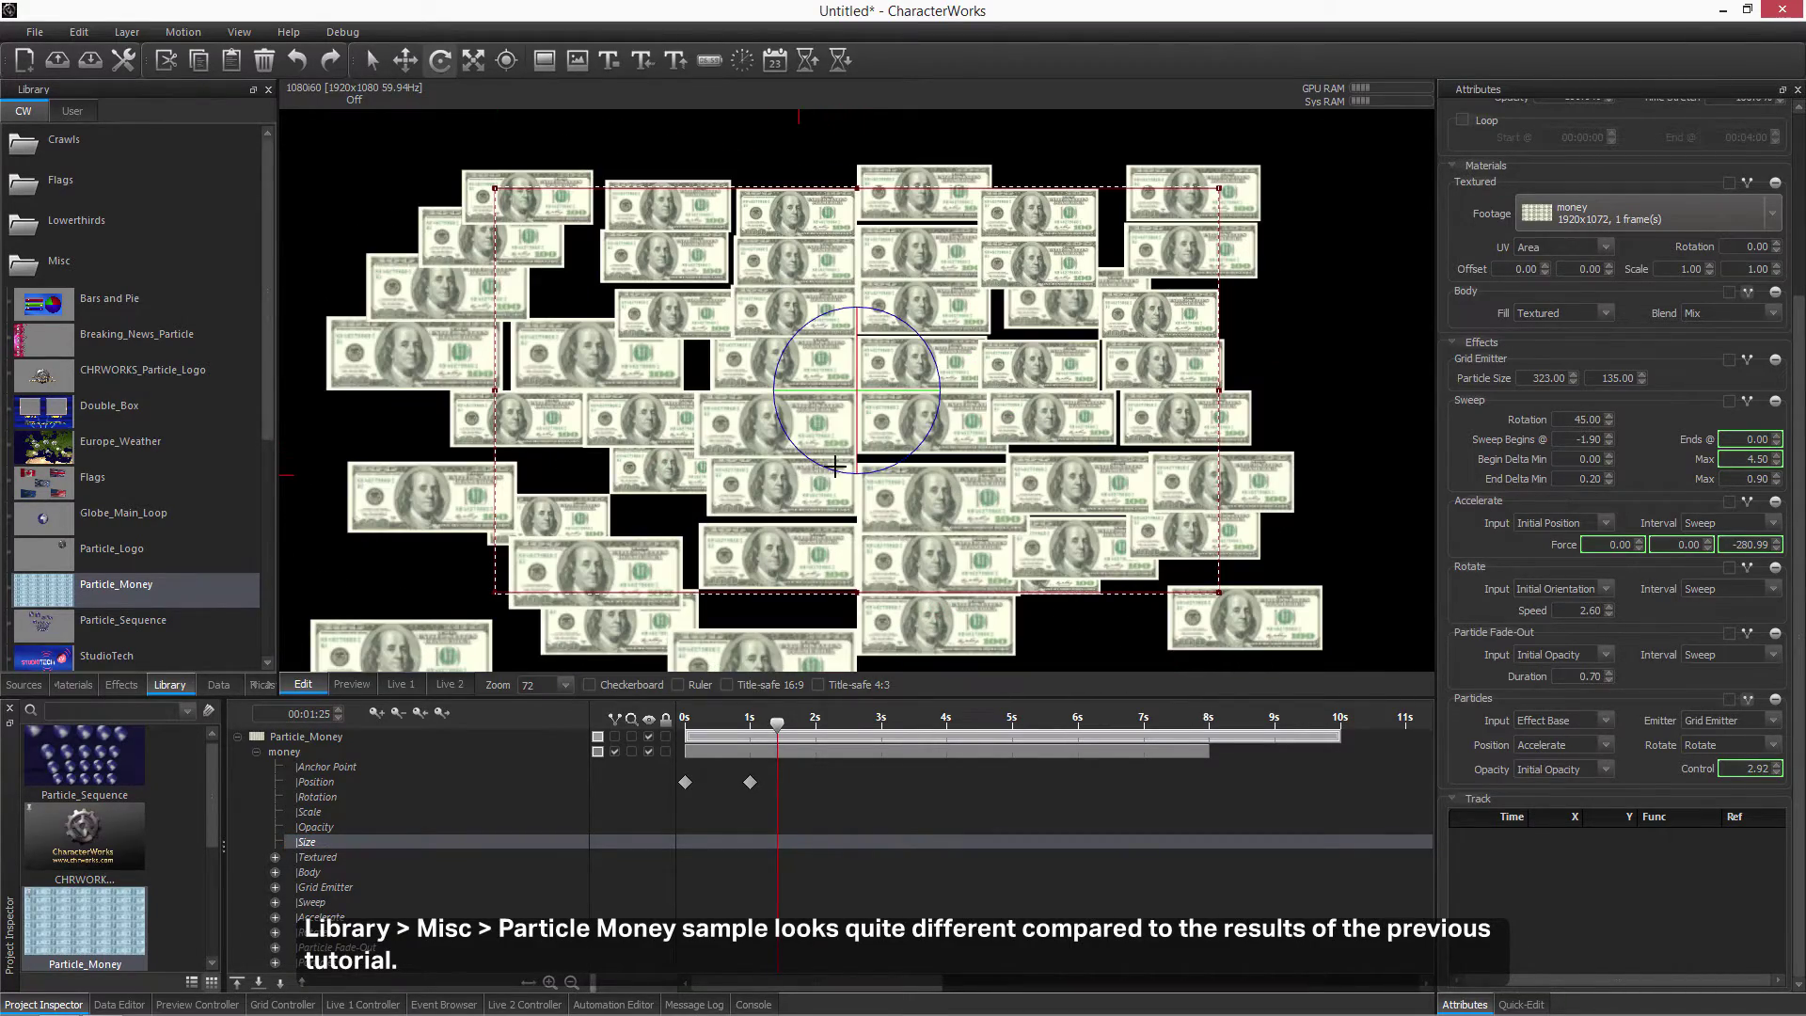
{"action": "double_click", "coordinate": [1527, 378]}
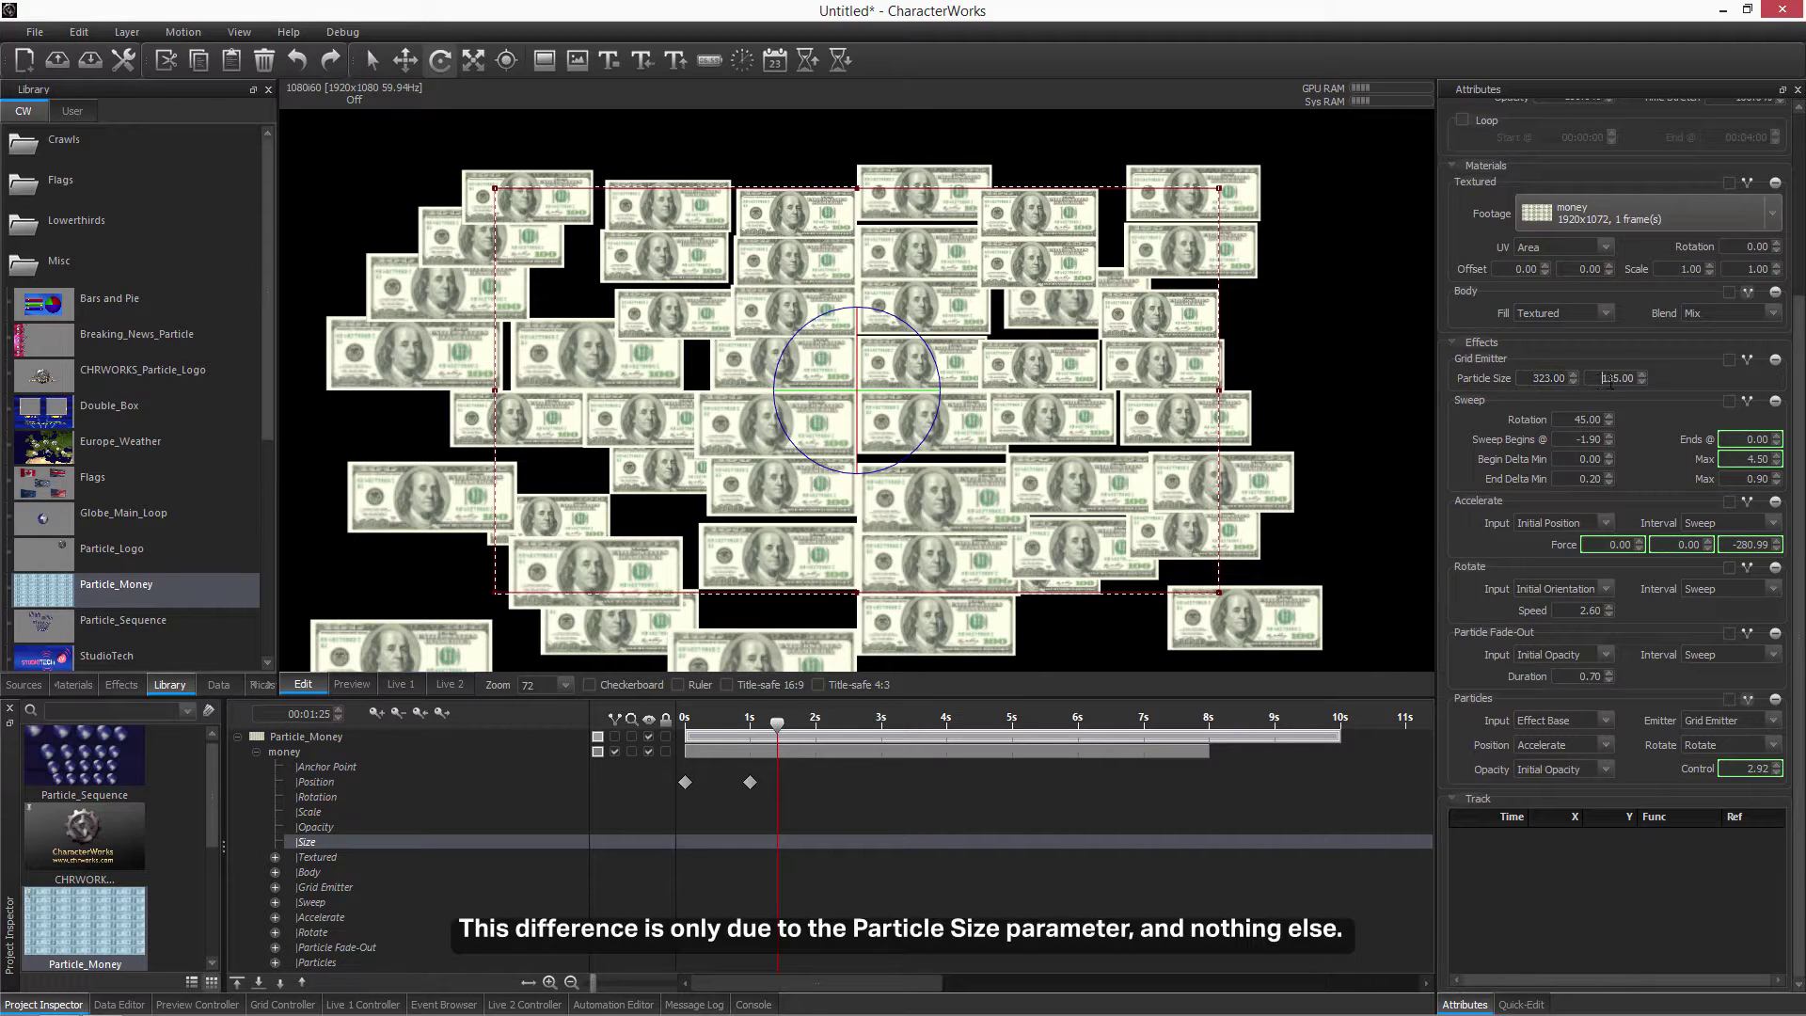
{"action": "key", "text": "shift+Tab"}
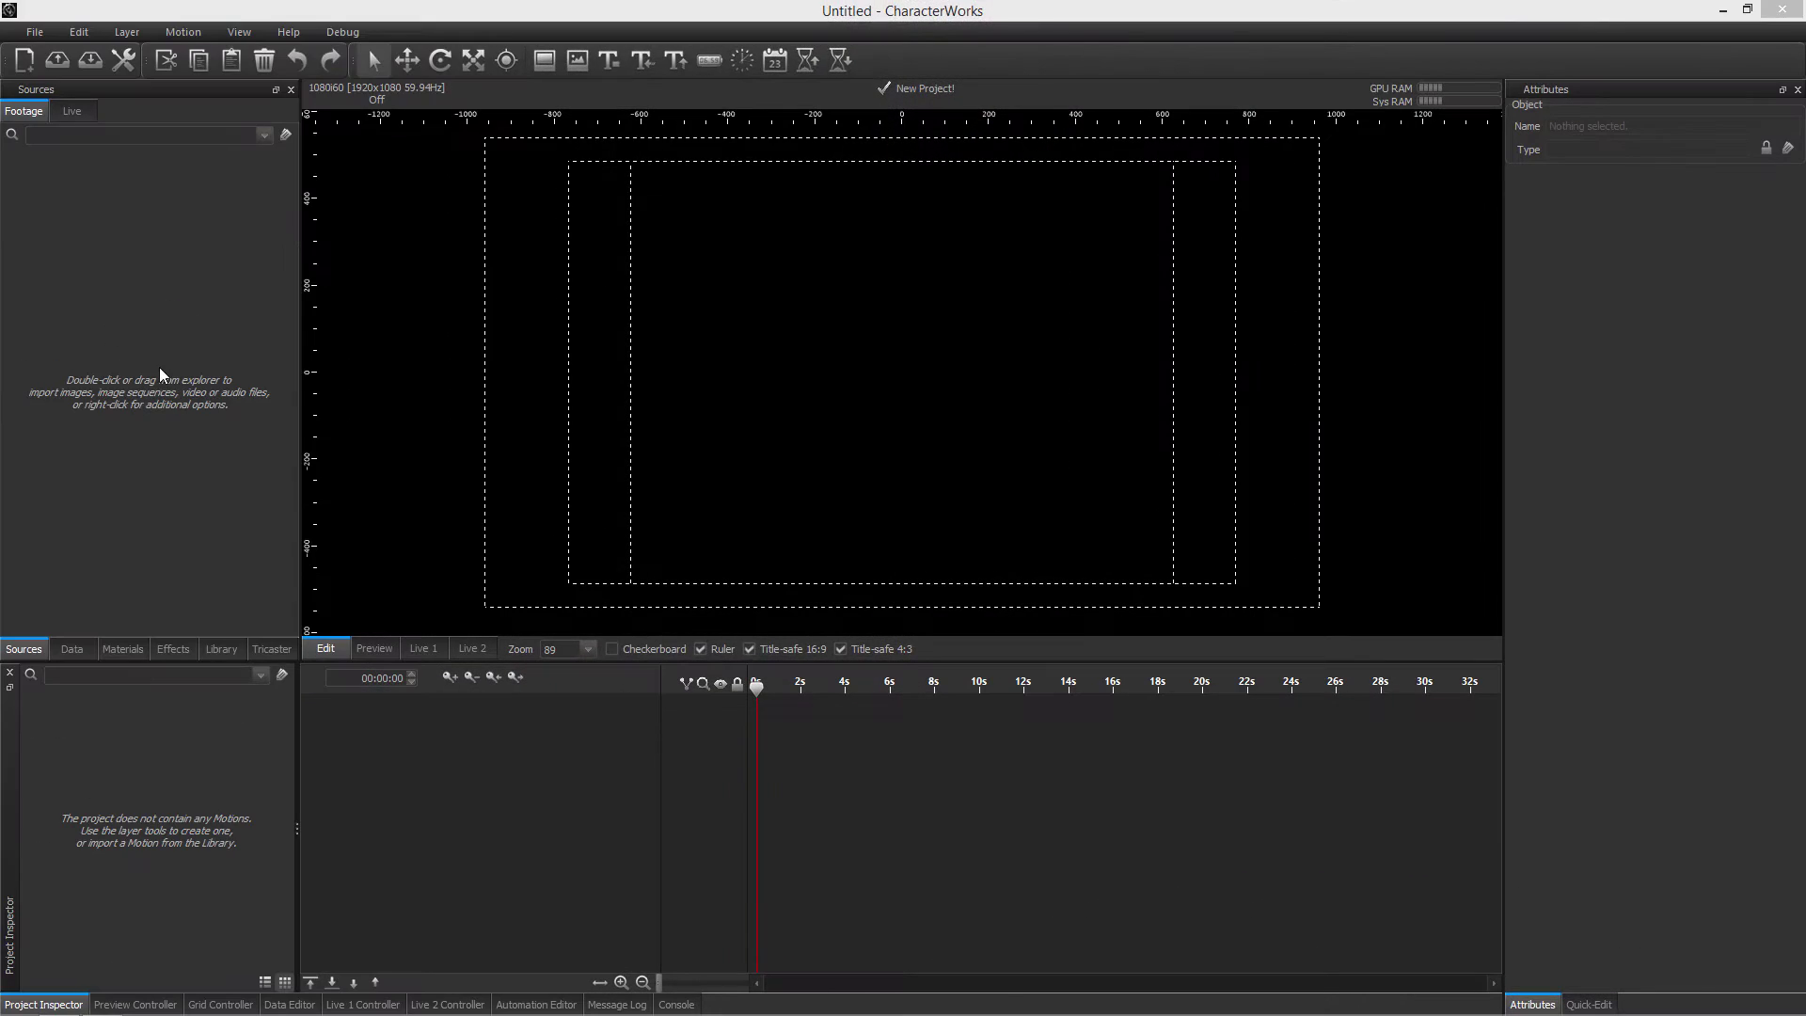
Import money.png from the images/misc folder as footage.
{"action": "double_click", "coordinate": [160, 367]}
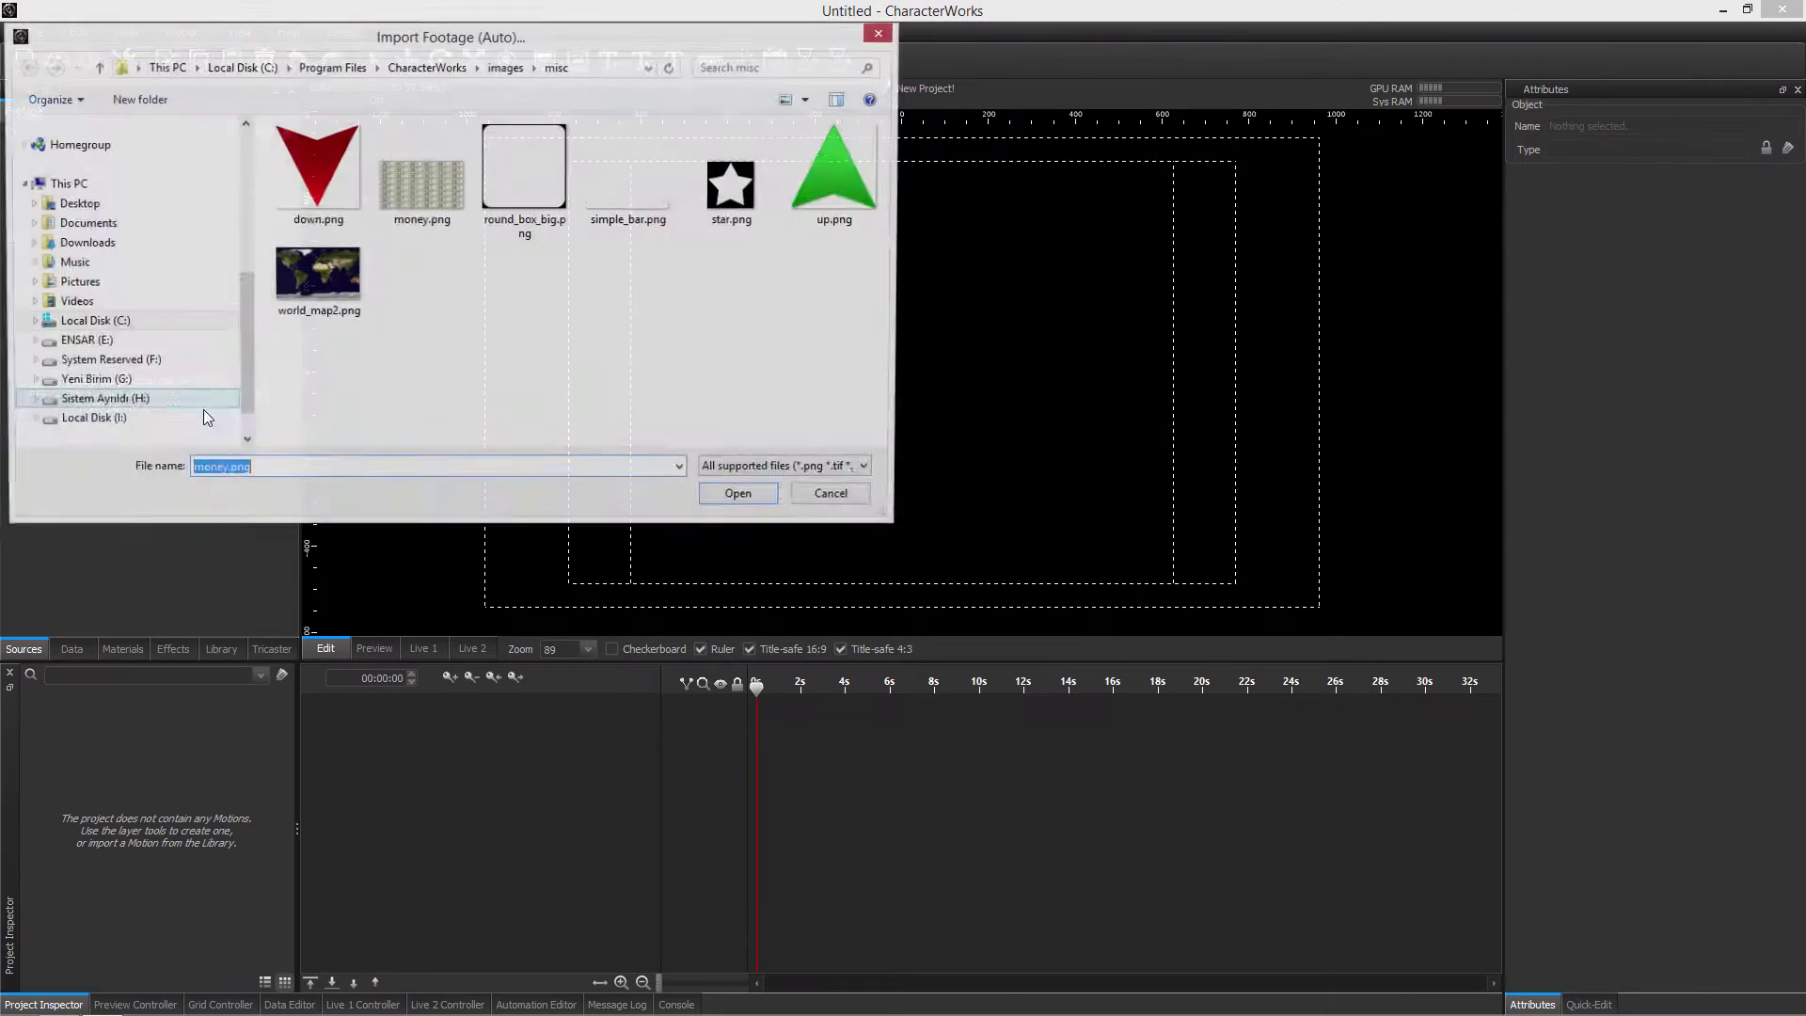
{"action": "left_click", "coordinate": [429, 201]}
{"action": "double_click", "coordinate": [429, 201]}
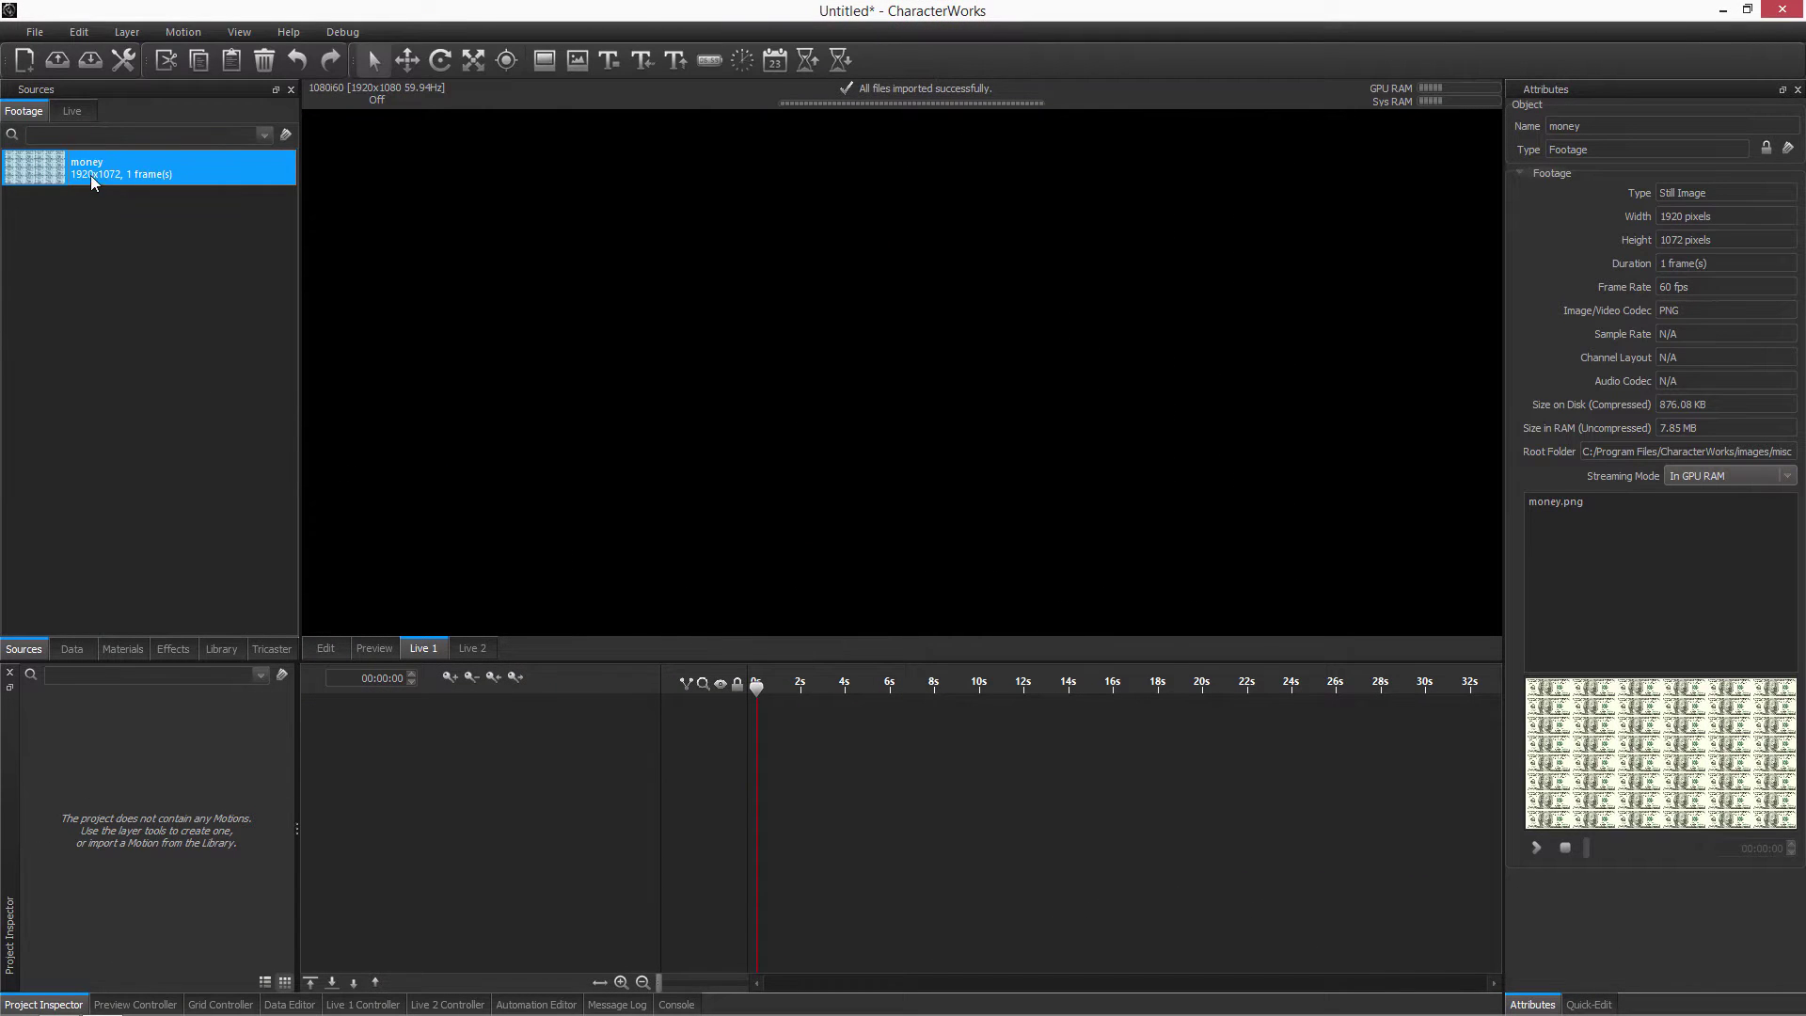
Place the money footage in the scene as an image layer and centre it at X 0, Y 0.
{"action": "left_click_drag", "start_coordinate": [56, 165], "coordinate": [760, 327]}
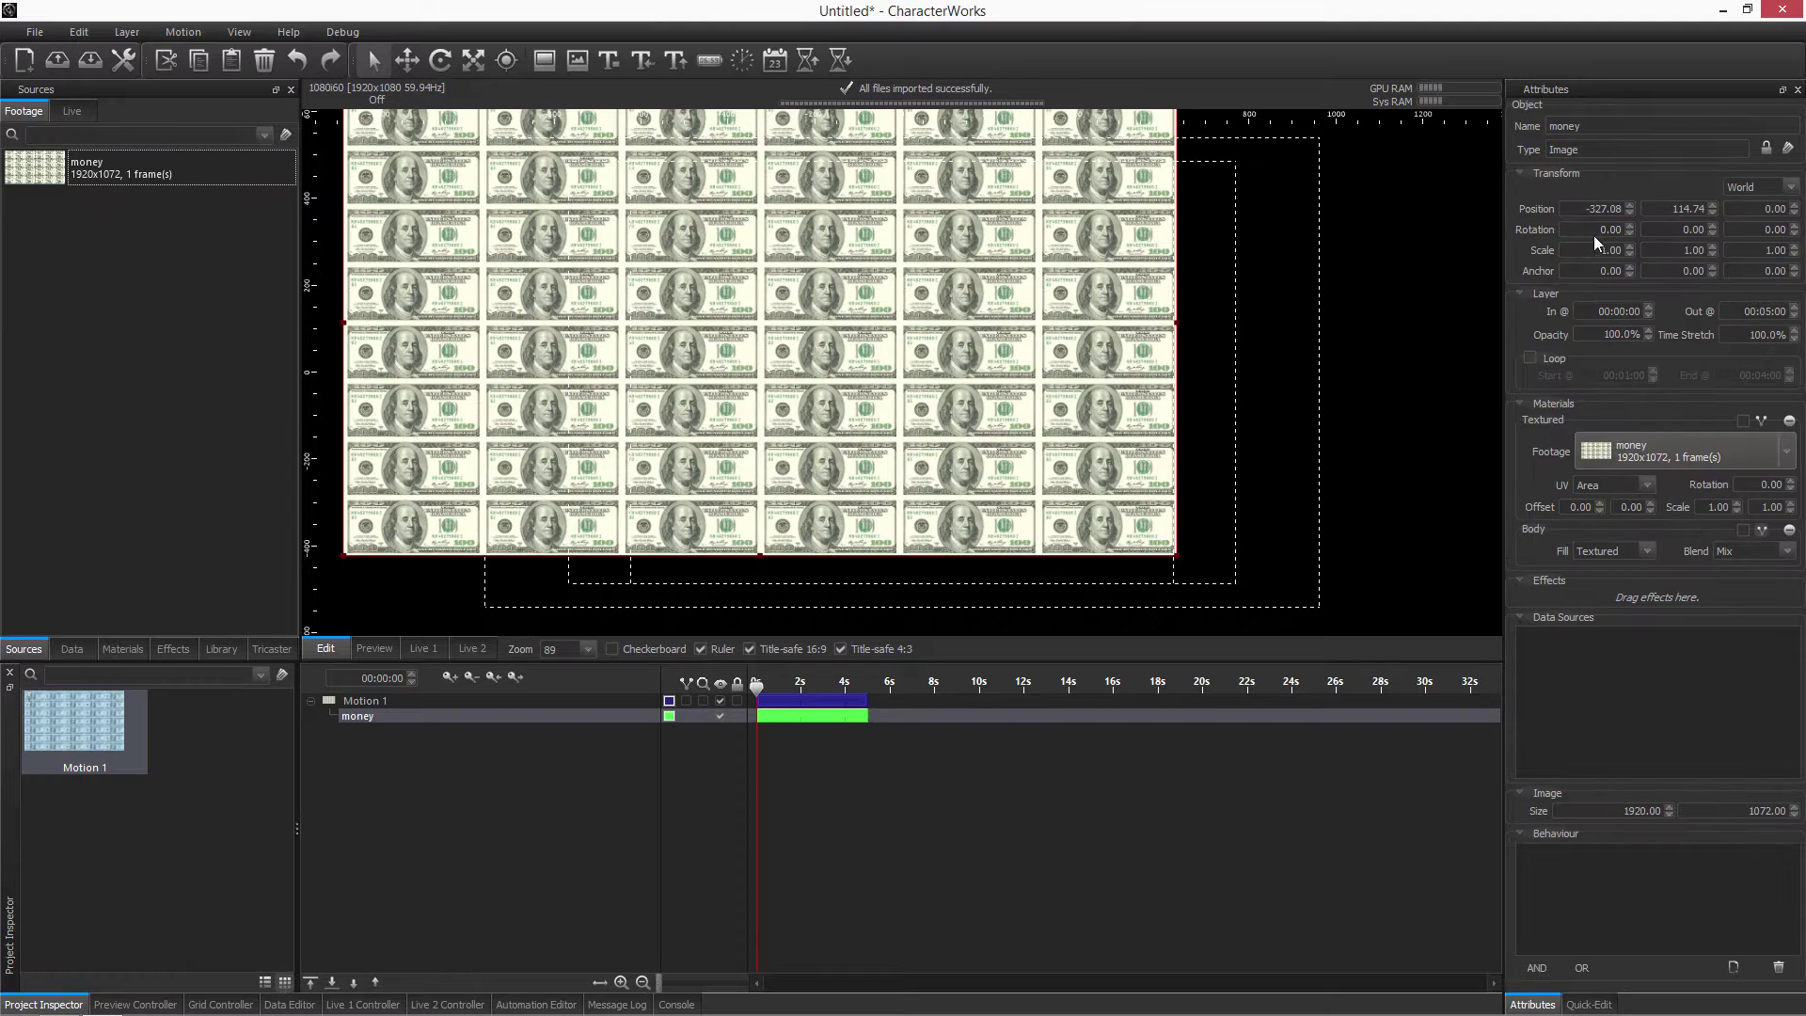
{"action": "left_click", "coordinate": [1605, 208]}
{"action": "type", "text": "0"}
{"action": "key", "text": "Tab"}
{"action": "type", "text": "0"}
{"action": "key", "text": "Tab"}
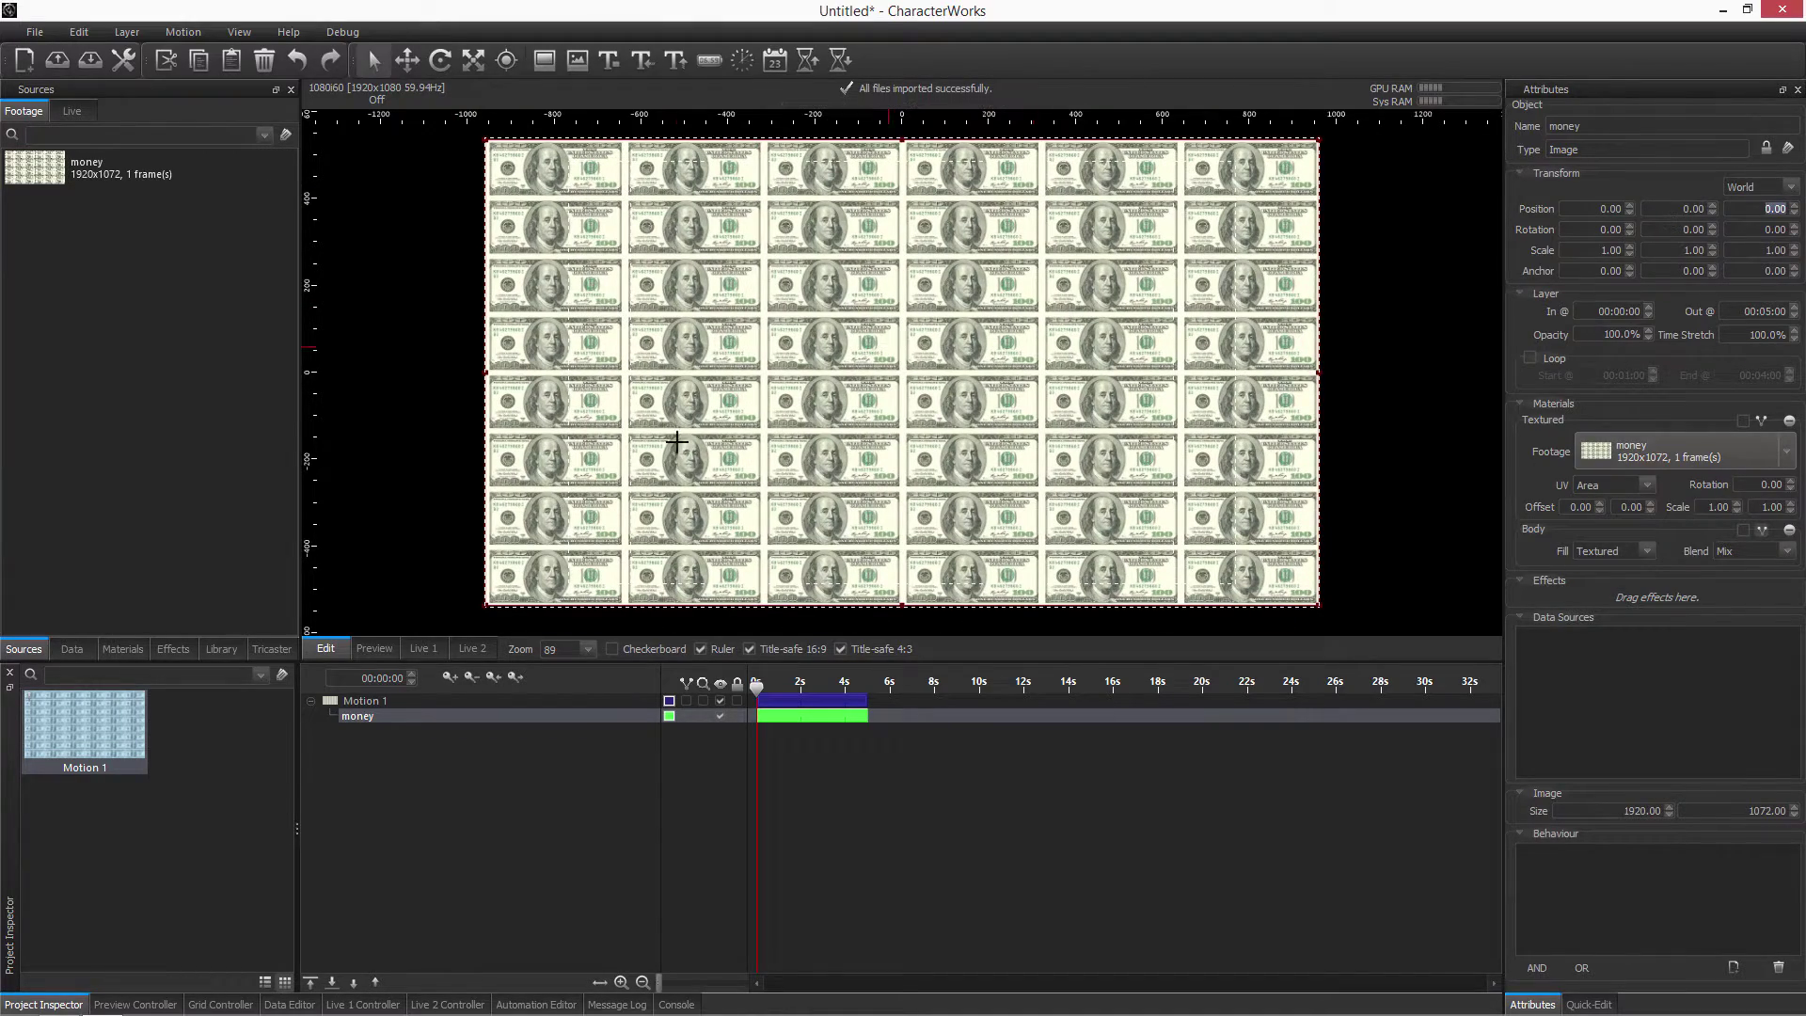
Apply the particles_13_light effect preset from the CW presets to the money layer.
{"action": "left_click", "coordinate": [439, 60]}
{"action": "mouse_move", "coordinate": [903, 376]}
{"action": "left_mouse_down"}
{"action": "mouse_move", "coordinate": [866, 302]}
{"action": "mouse_move", "coordinate": [818, 408]}
{"action": "mouse_move", "coordinate": [886, 371]}
{"action": "left_mouse_up"}
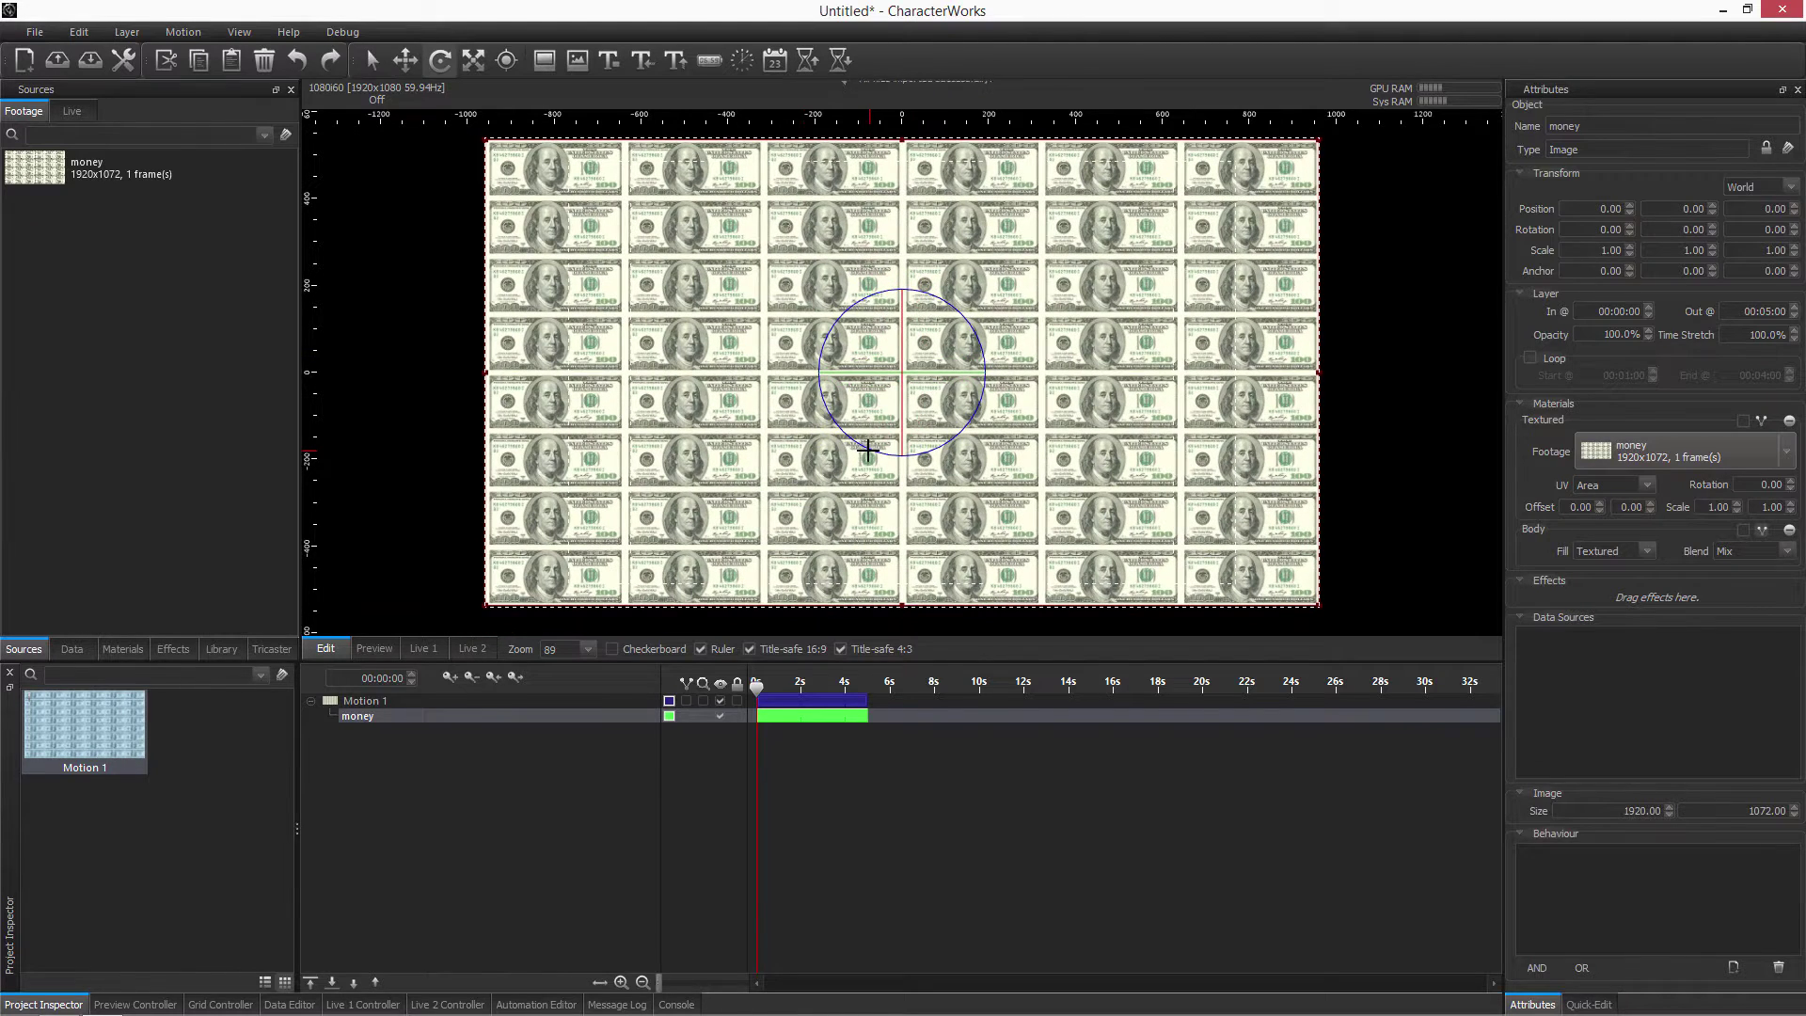
{"action": "left_click", "coordinate": [176, 649]}
{"action": "left_click", "coordinate": [91, 116]}
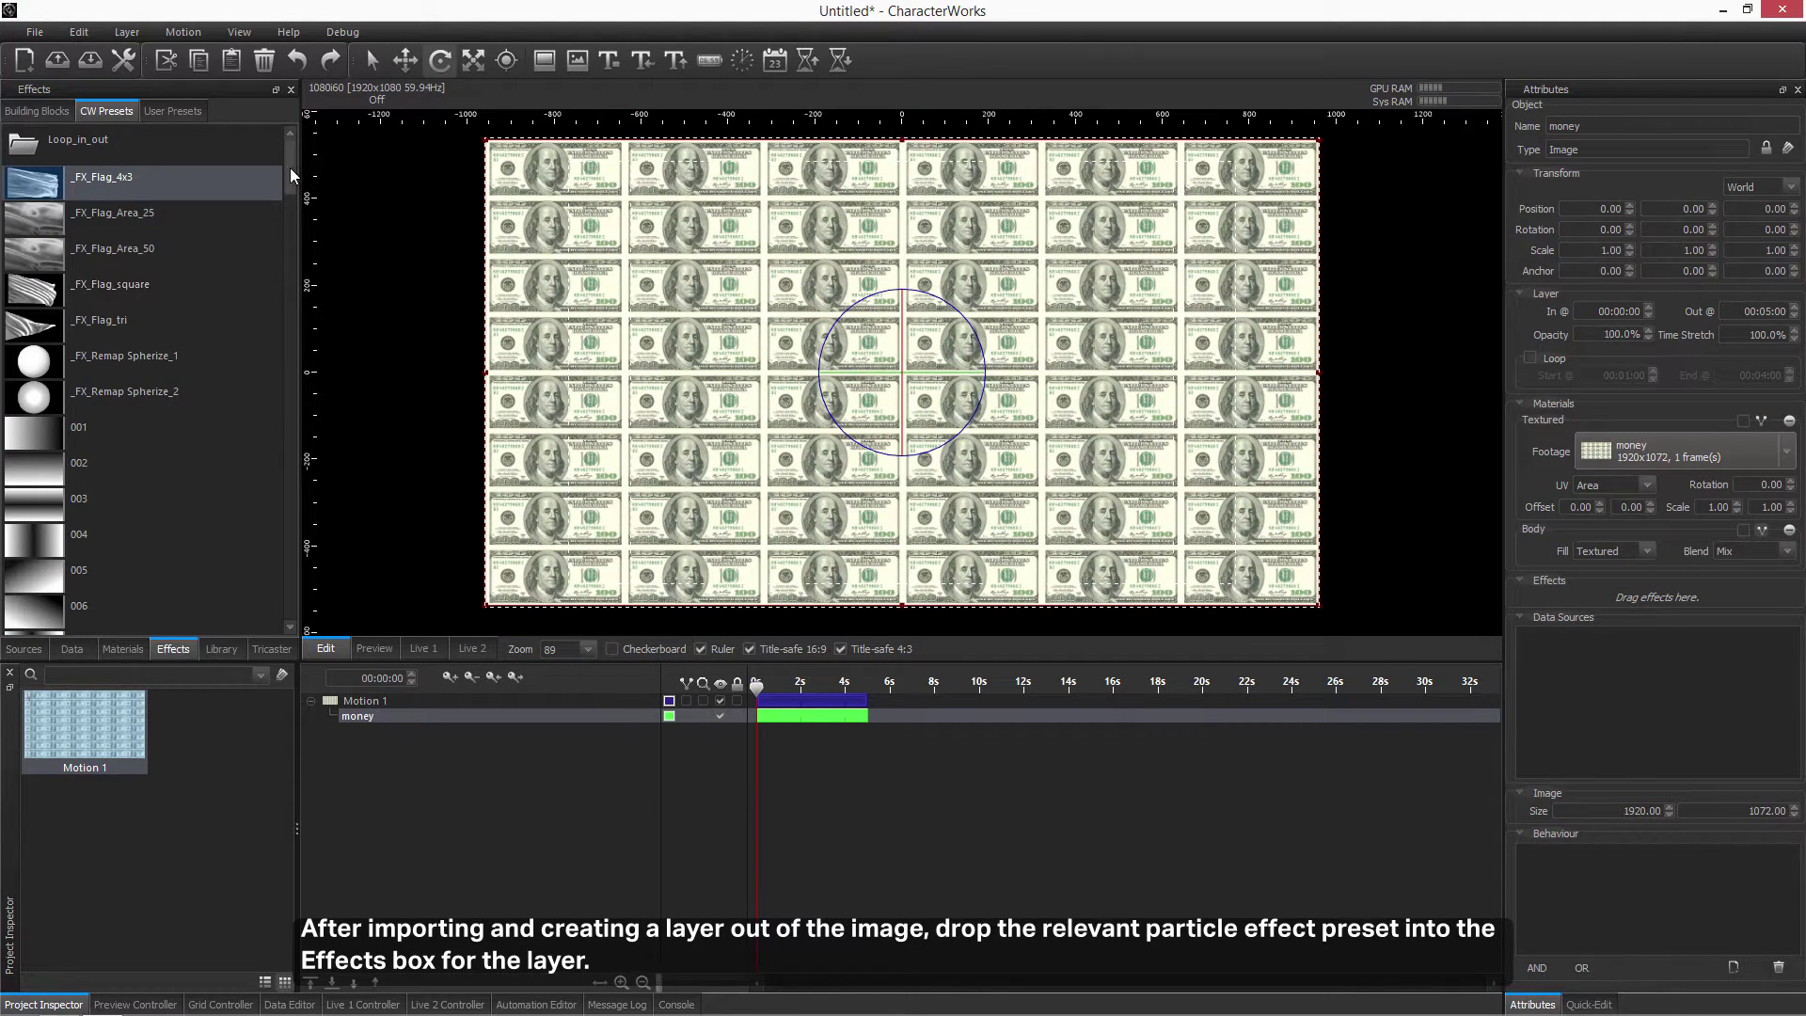
{"action": "left_click_drag", "start_coordinate": [290, 167], "coordinate": [269, 601]}
{"action": "left_click_drag", "start_coordinate": [122, 531], "coordinate": [1587, 601]}
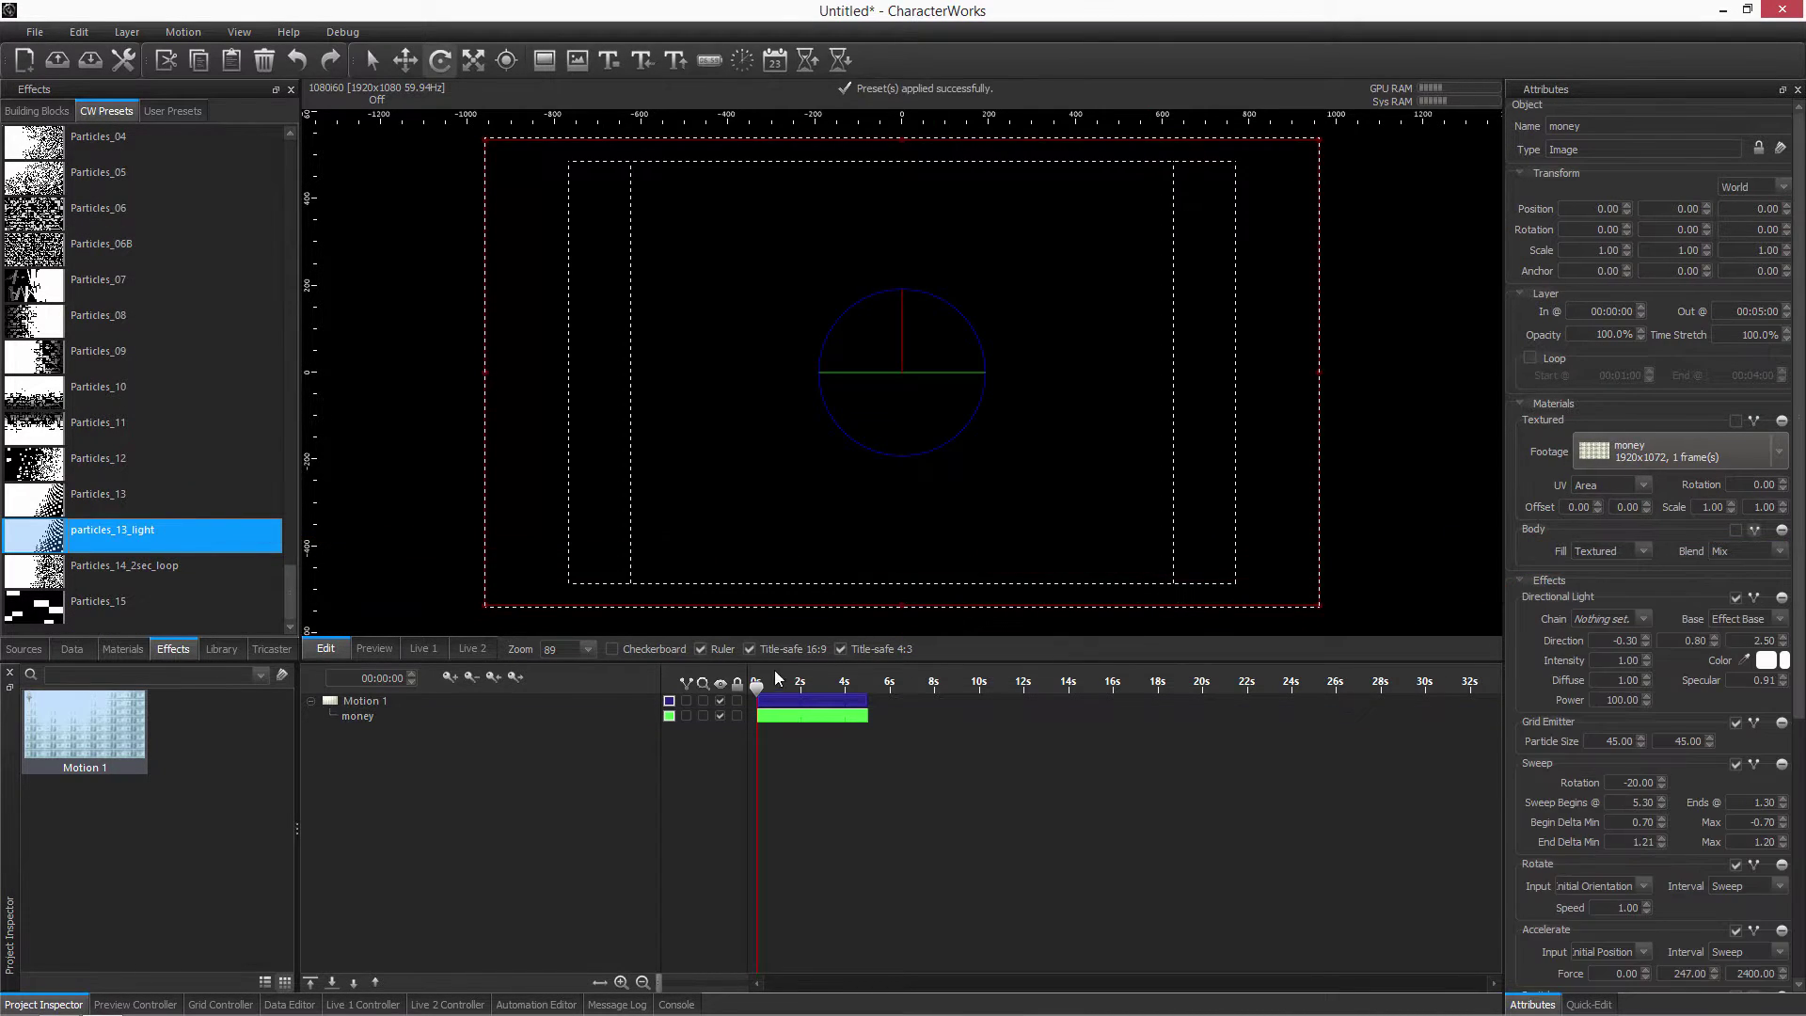
Set the Directional Light's power to 370 on the money layer, with the playhead at 00:00:46.
{"action": "left_click", "coordinate": [771, 687]}
{"action": "left_click_drag", "start_coordinate": [772, 688], "coordinate": [773, 687]}
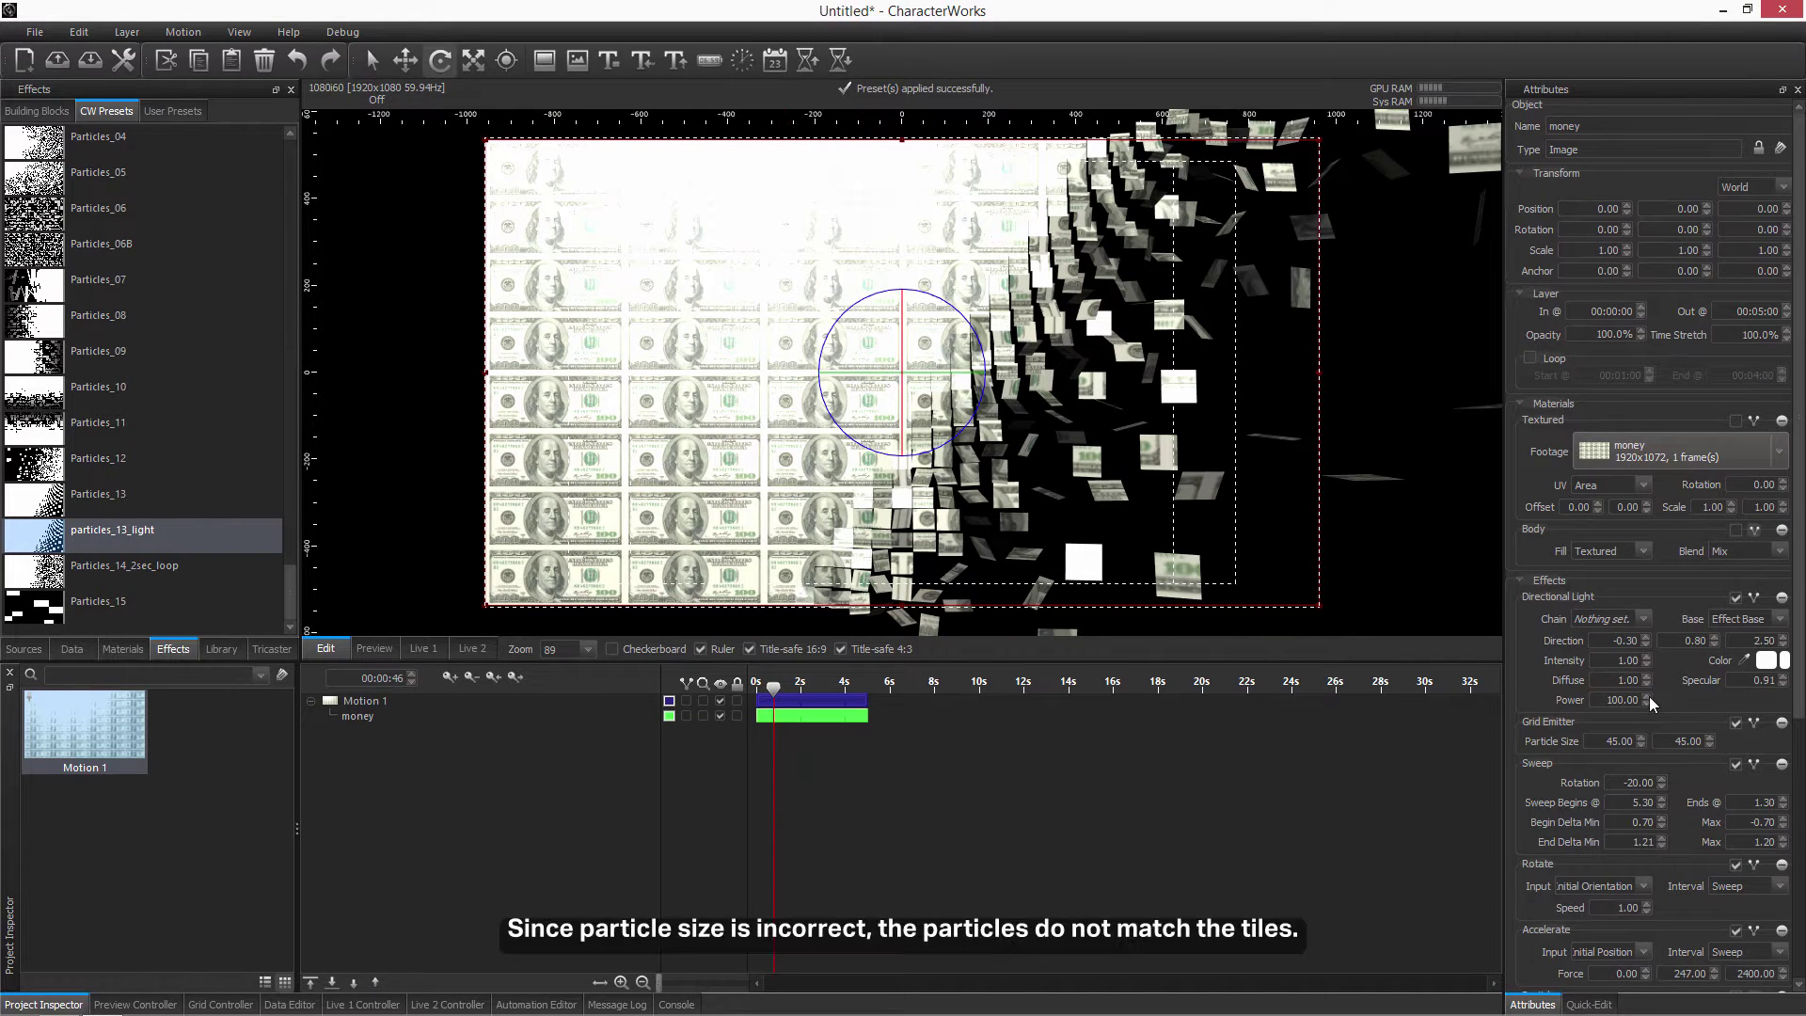
{"action": "scroll", "coordinate": [1623, 699], "scroll_direction": "up", "scroll_amount": 18}
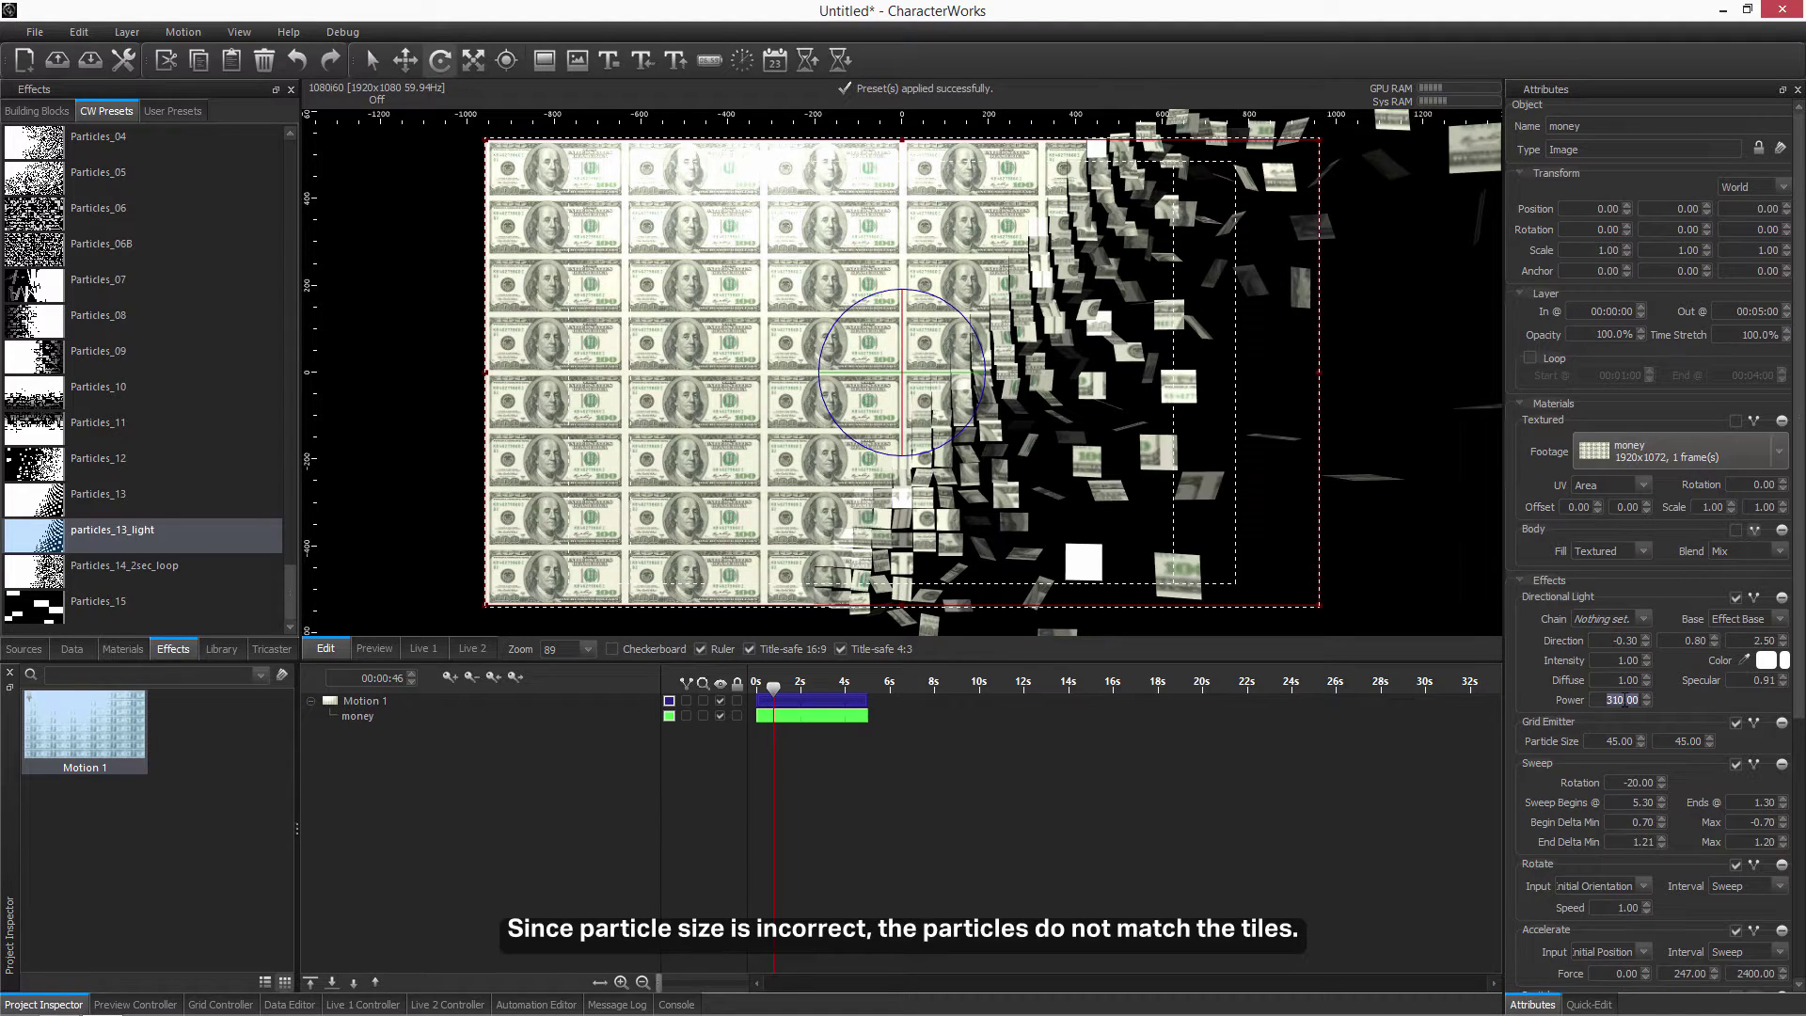
{"action": "mouse_move", "coordinate": [773, 688]}
{"action": "left_mouse_down"}
{"action": "mouse_move", "coordinate": [859, 692]}
{"action": "mouse_move", "coordinate": [773, 687]}
{"action": "left_mouse_up"}
{"action": "scroll", "coordinate": [724, 377], "scroll_direction": "up", "scroll_amount": 5}
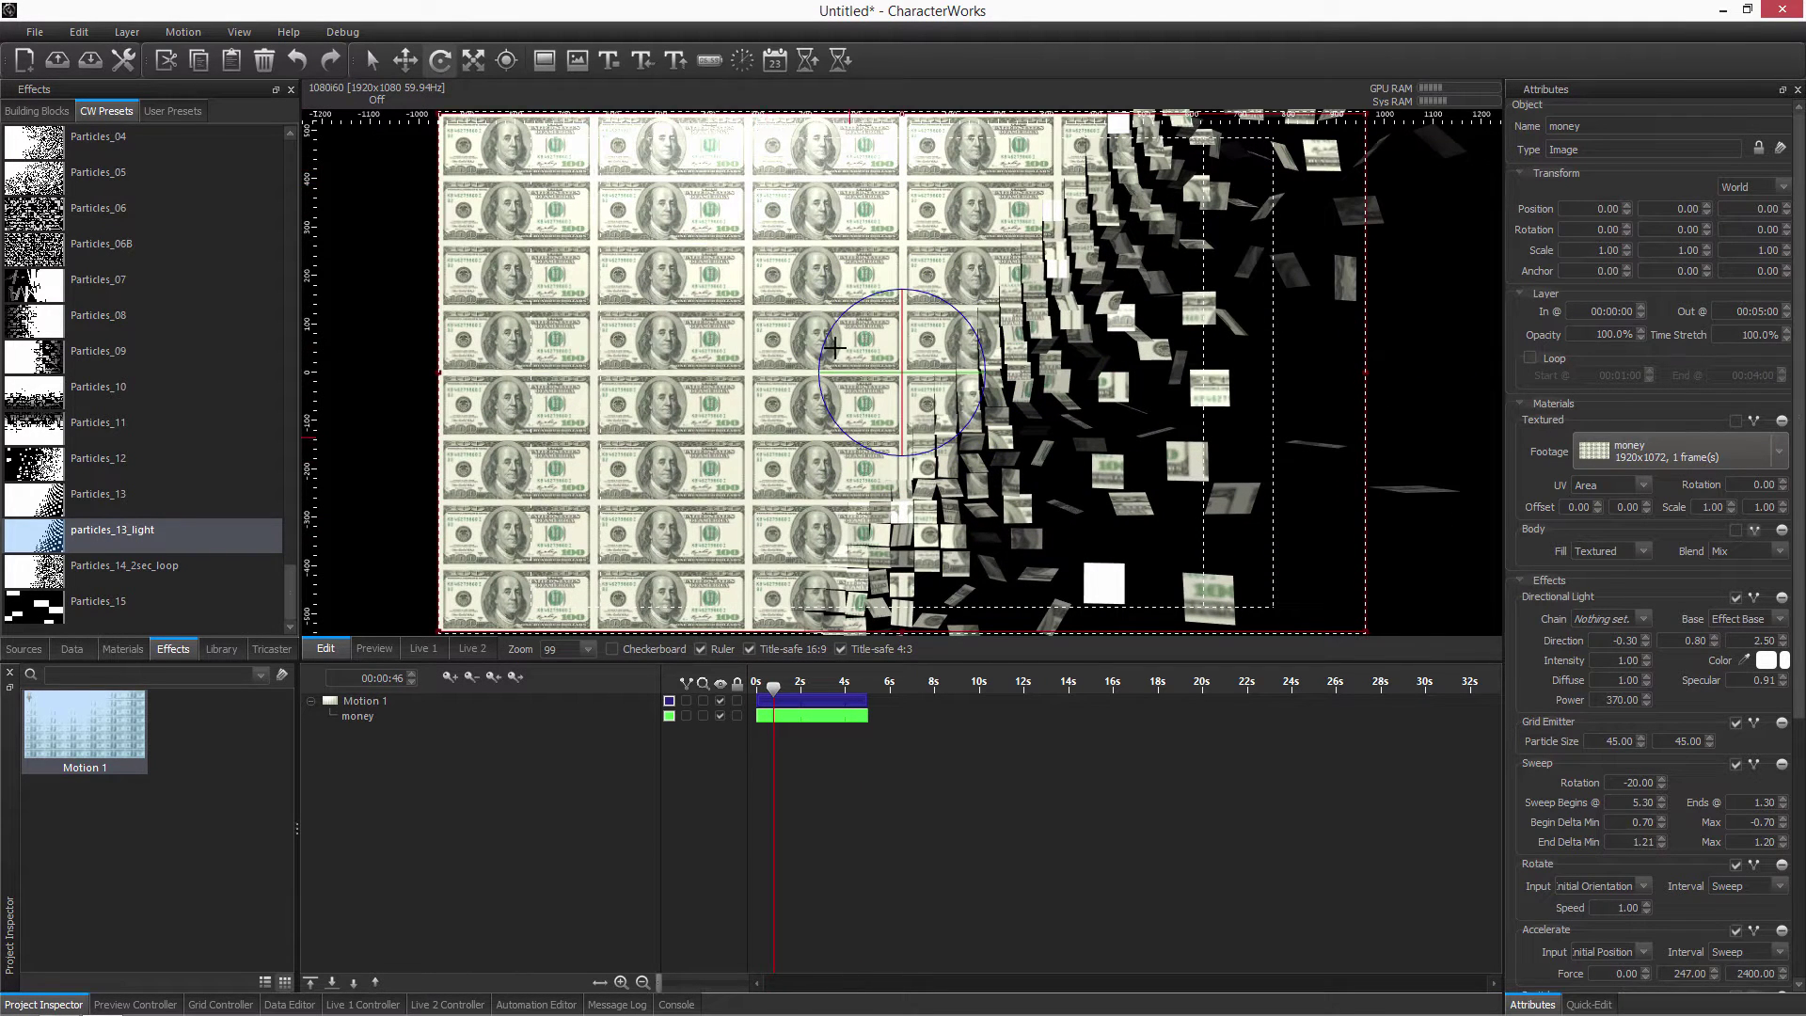
Set the money layer's Grid Emitter particle size to 322 by 134 and preview the particle animation.
{"action": "left_click", "coordinate": [450, 719]}
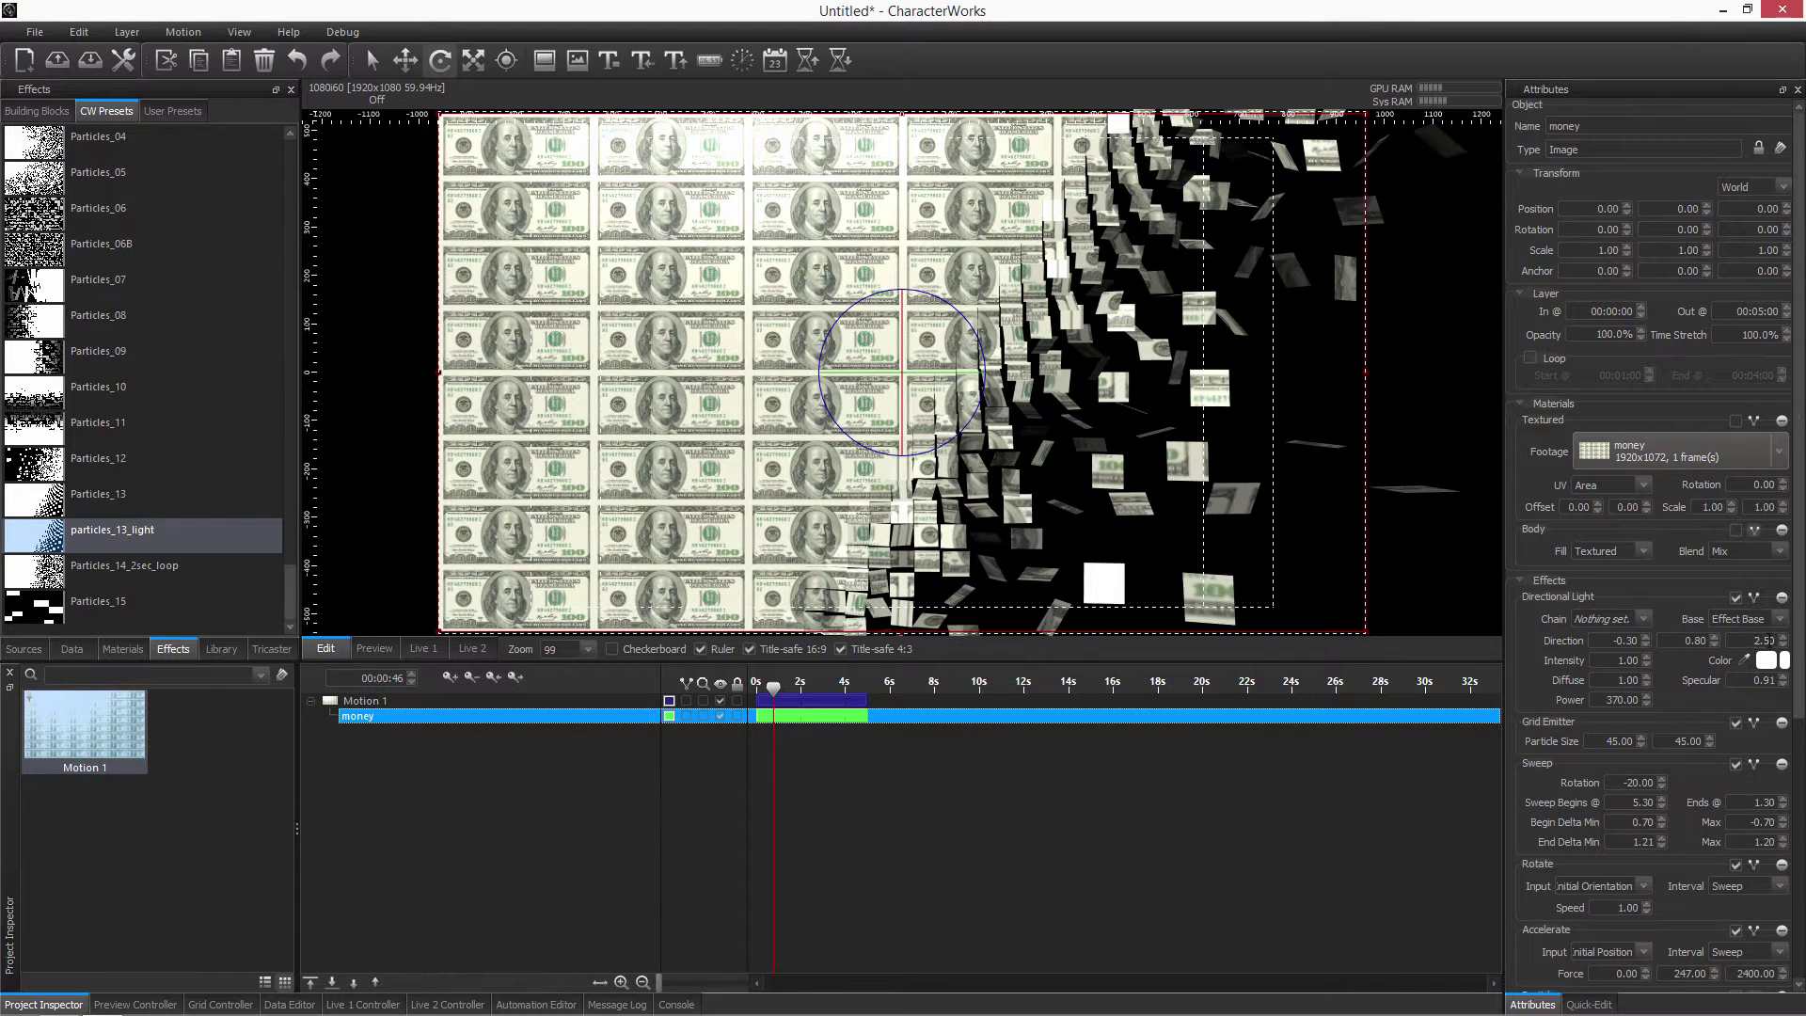
{"action": "scroll", "coordinate": [1800, 670], "scroll_direction": "down", "scroll_amount": 2}
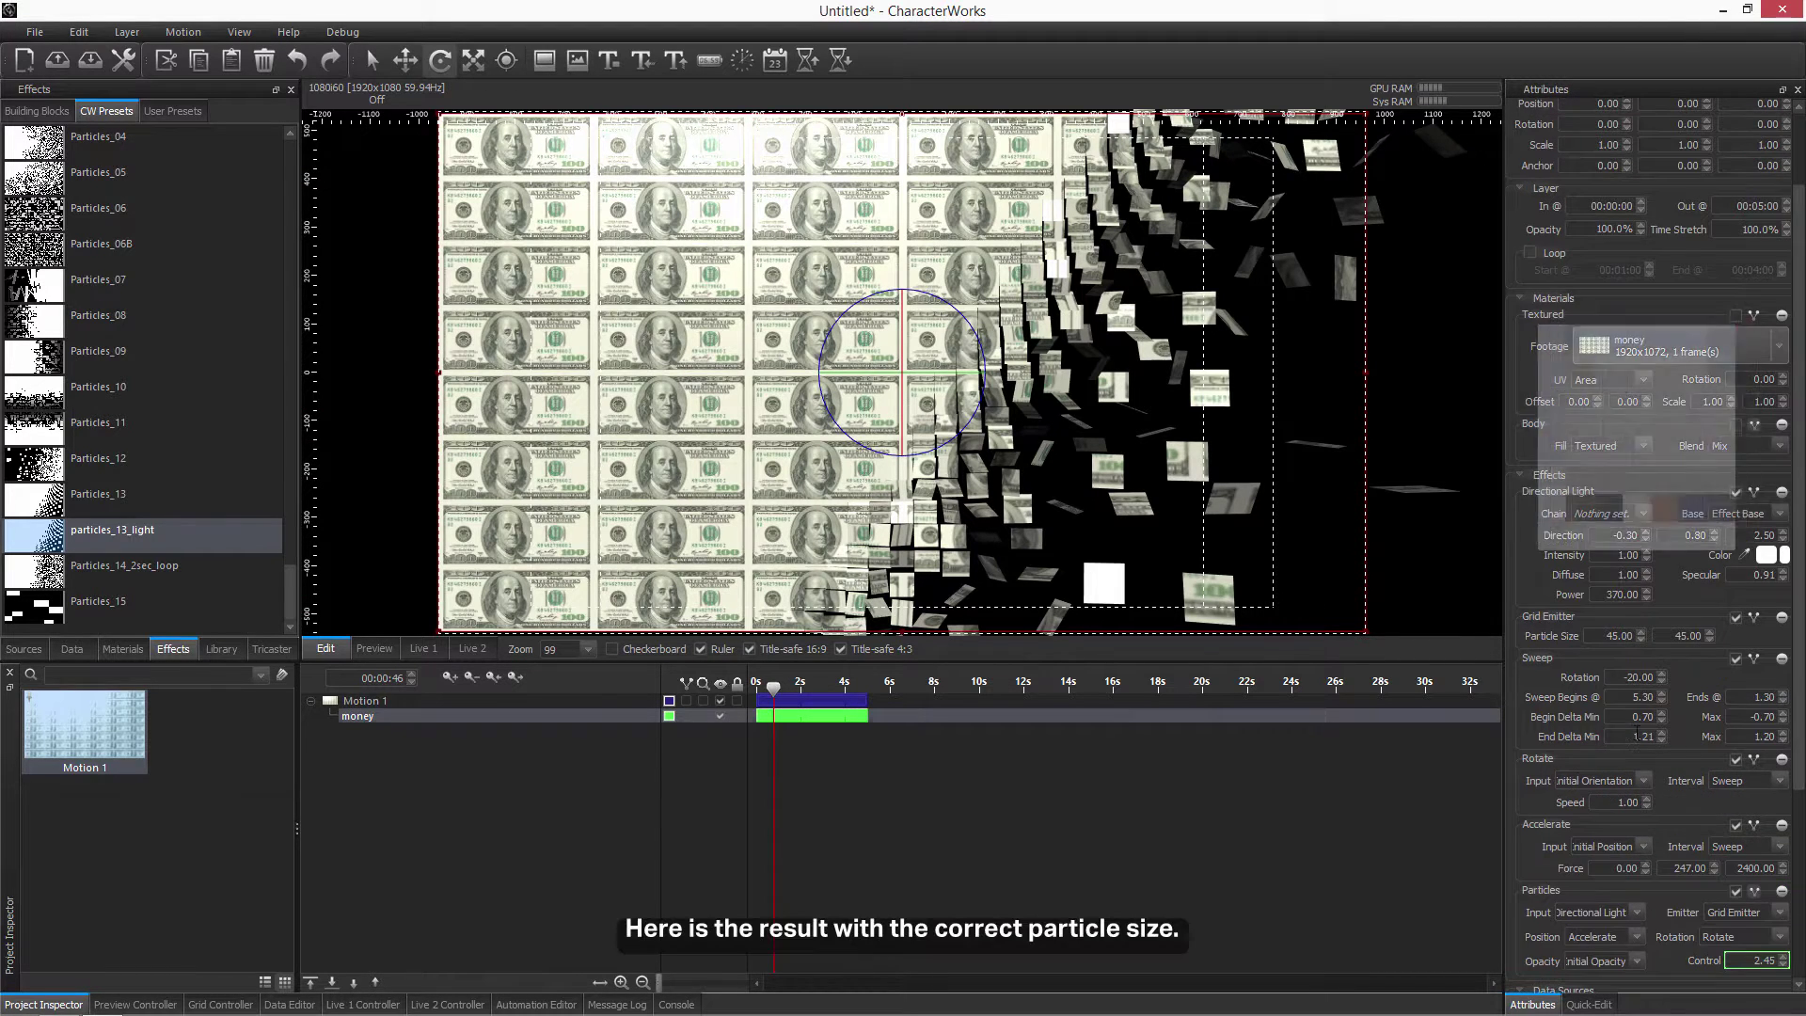
{"action": "double_click", "coordinate": [1608, 635]}
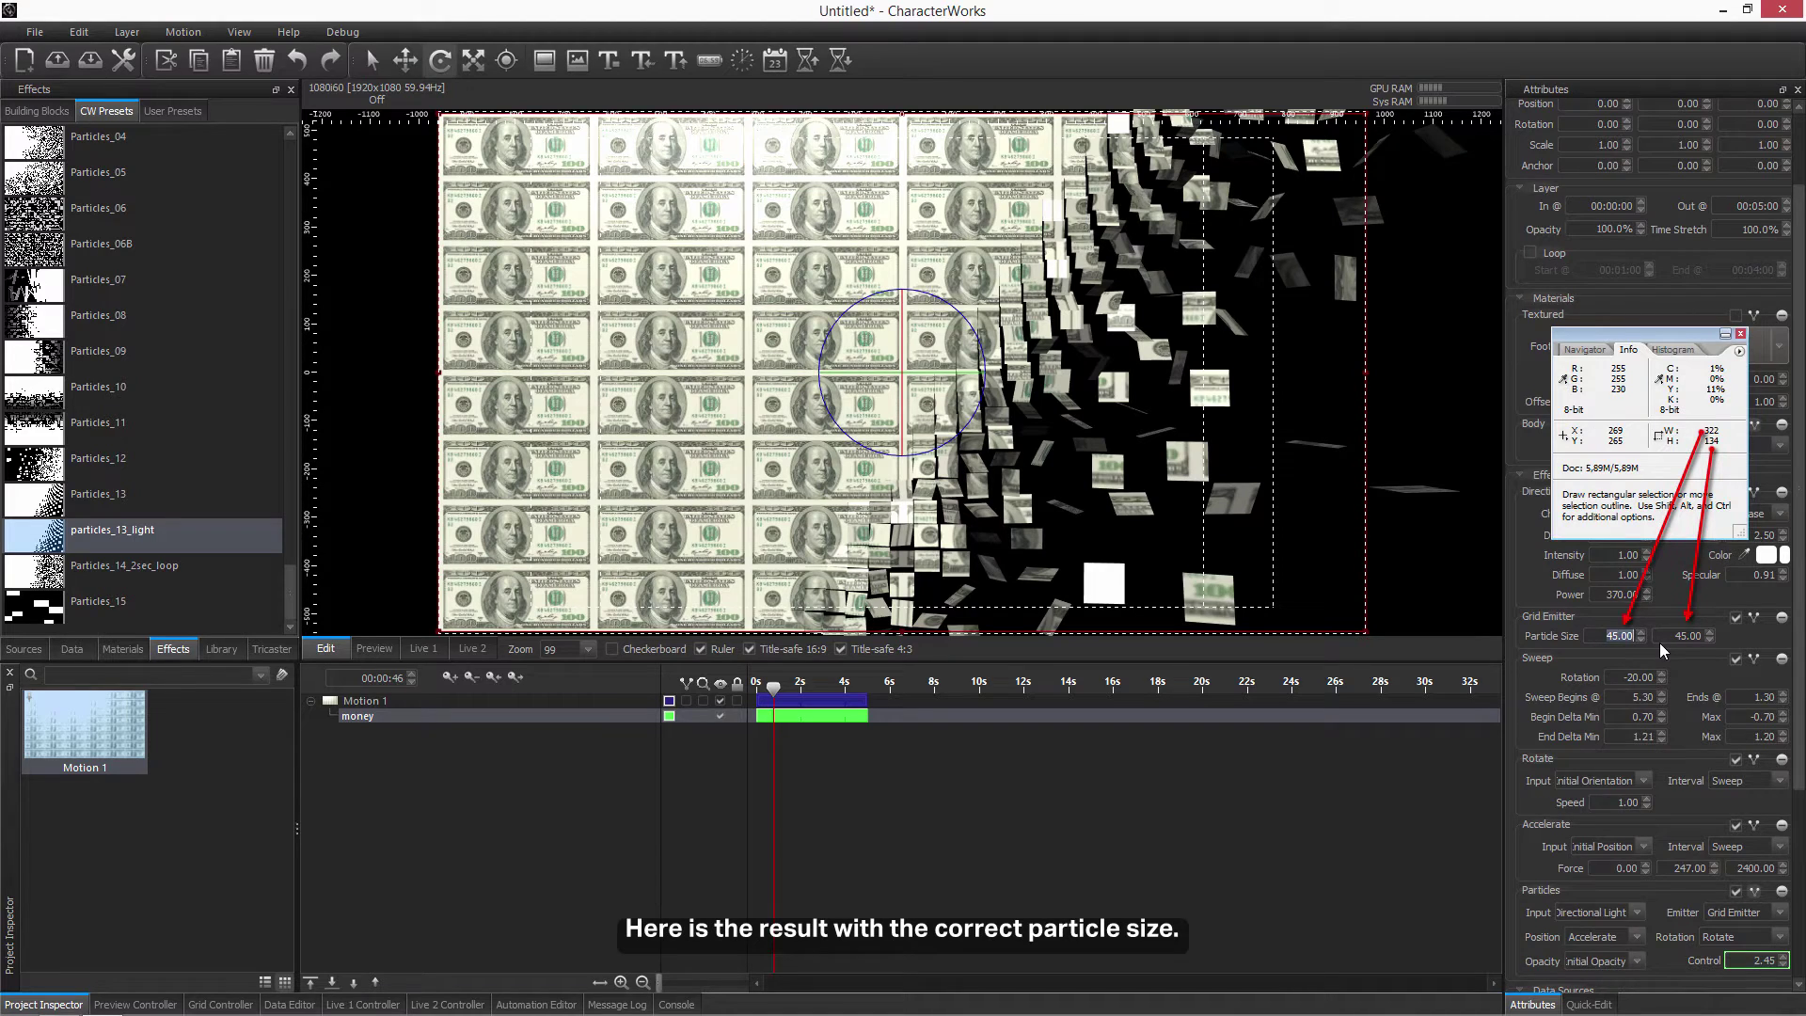
{"action": "type", "text": "322"}
{"action": "key", "text": "Tab"}
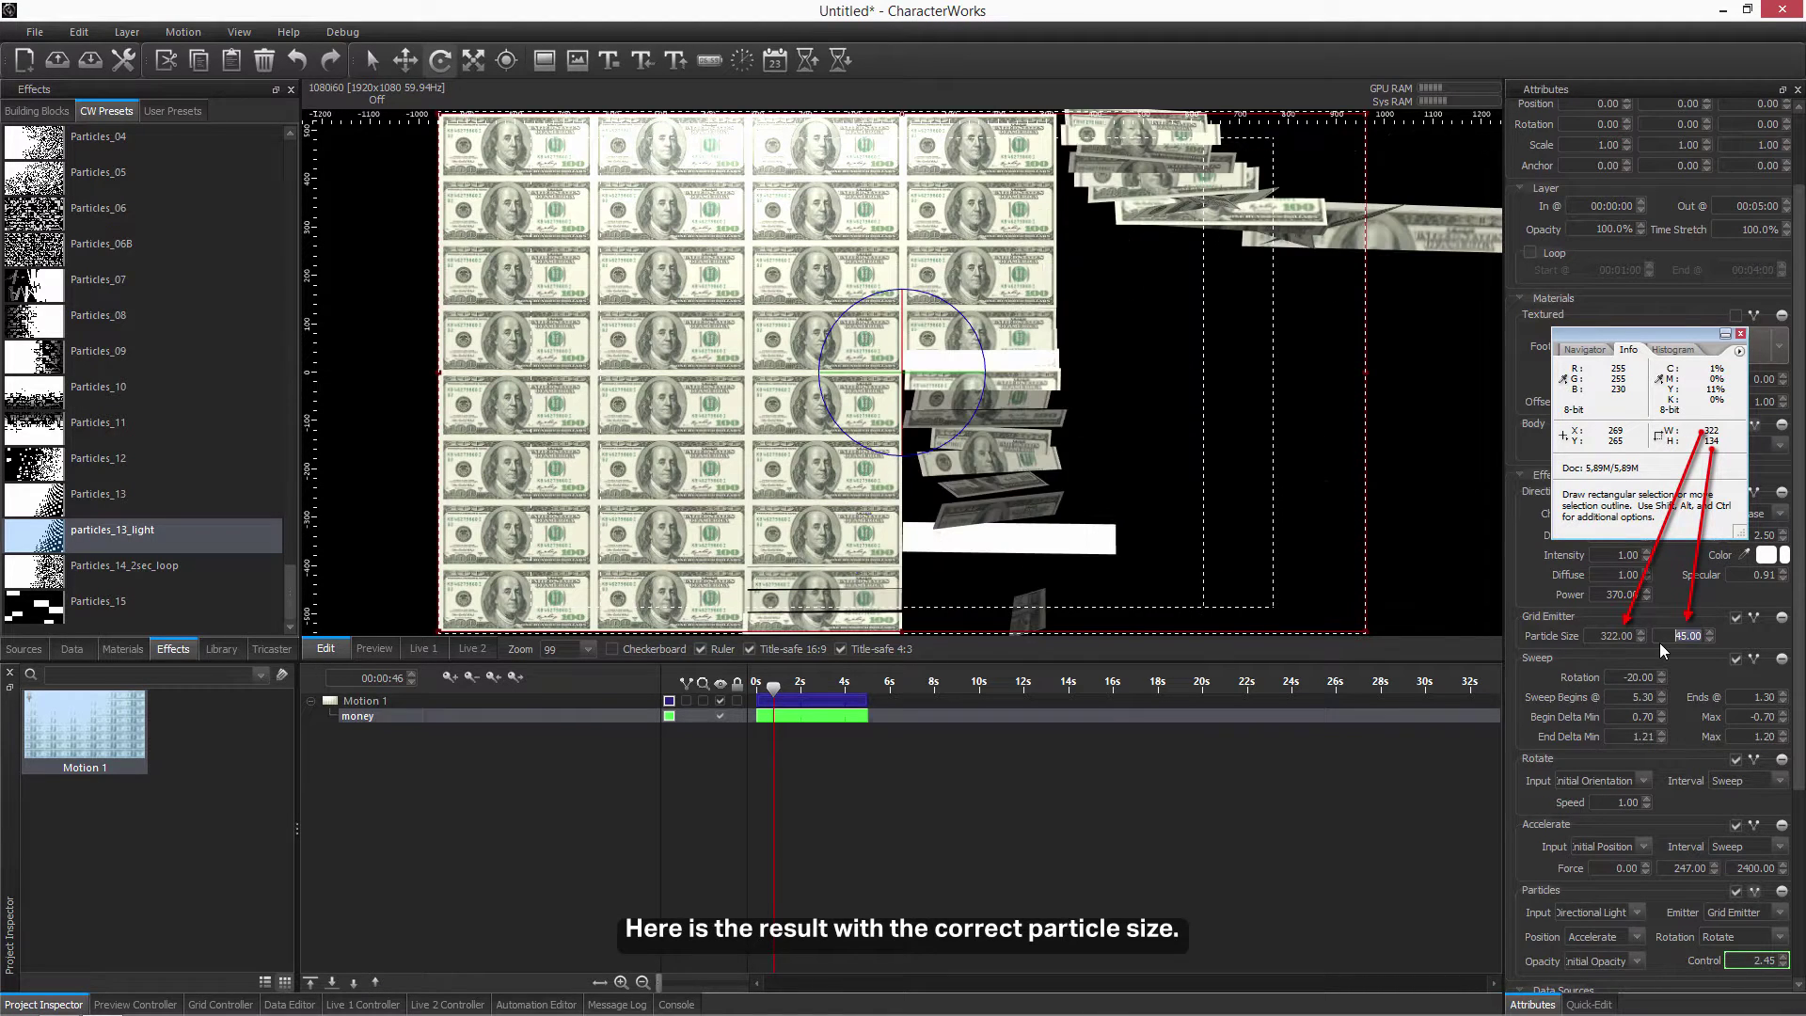
{"action": "type", "text": "134"}
{"action": "key", "text": "Return"}
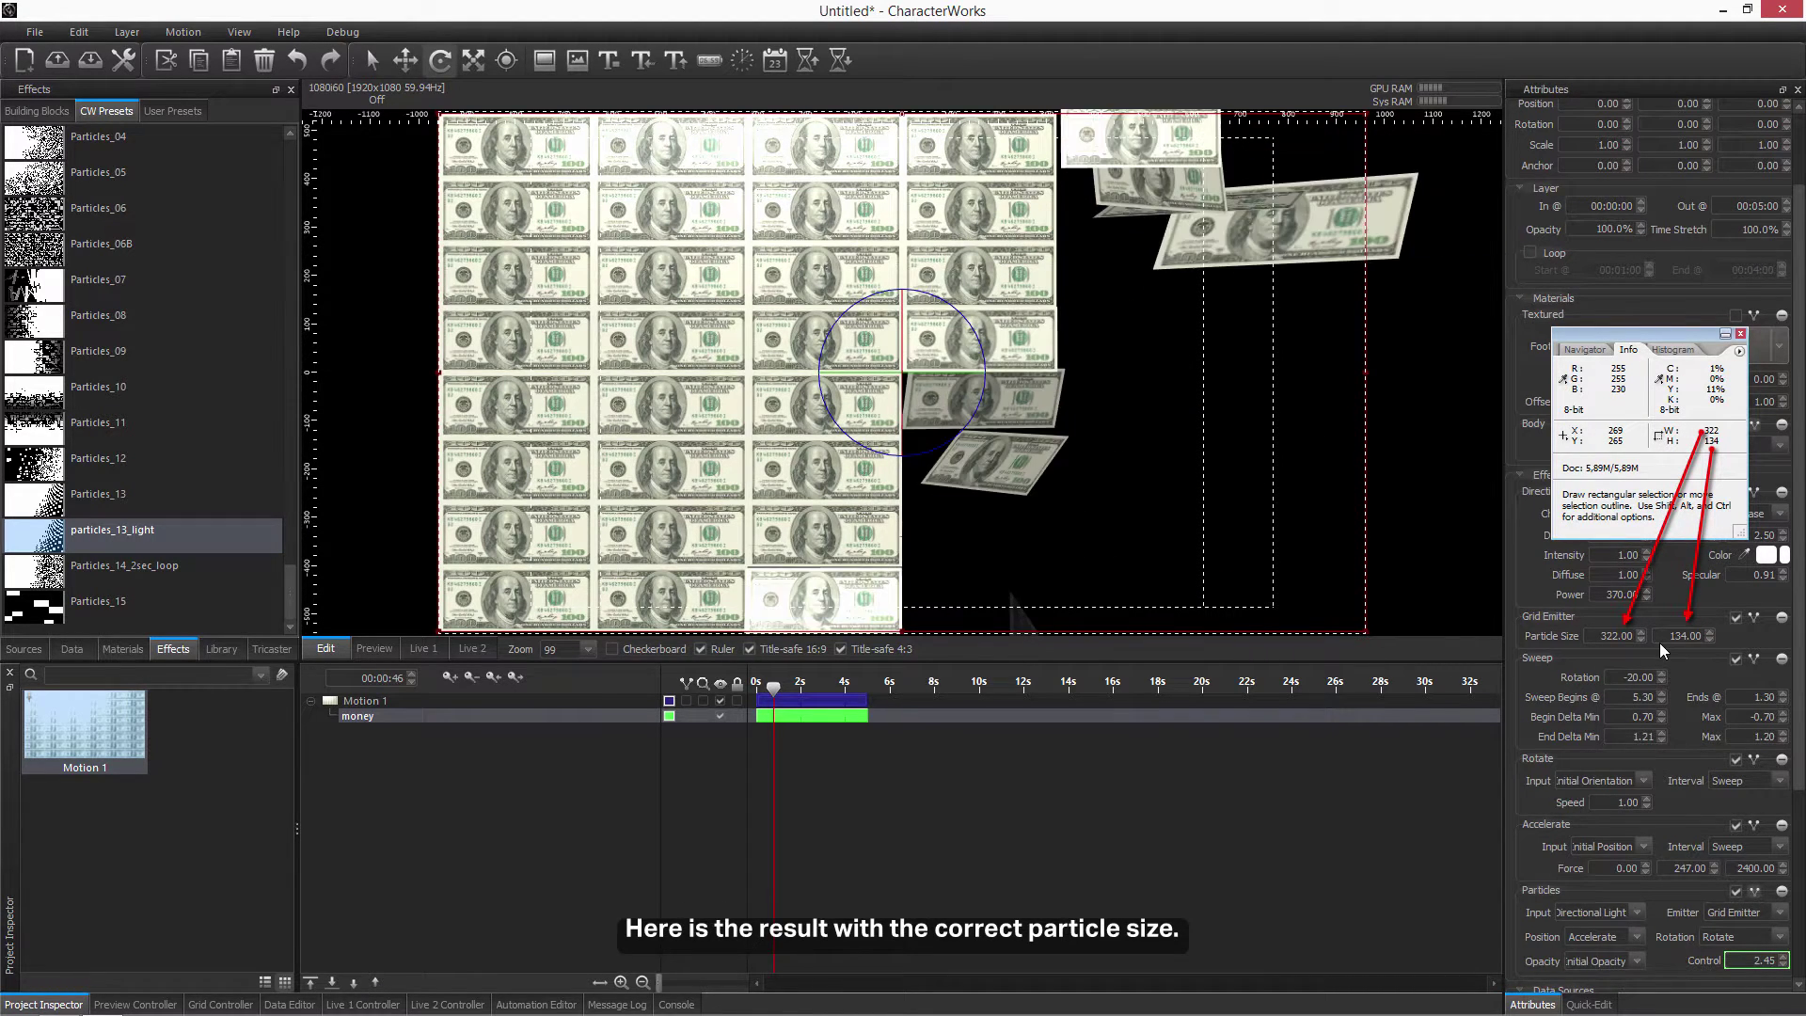
{"action": "mouse_move", "coordinate": [773, 687]}
{"action": "left_mouse_down"}
{"action": "mouse_move", "coordinate": [854, 691]}
{"action": "mouse_move", "coordinate": [757, 691]}
{"action": "mouse_move", "coordinate": [778, 691]}
{"action": "left_mouse_up"}
{"action": "scroll", "coordinate": [785, 543], "scroll_direction": "down", "scroll_amount": 2}
{"action": "scroll", "coordinate": [786, 543], "scroll_direction": "down", "scroll_amount": 2}
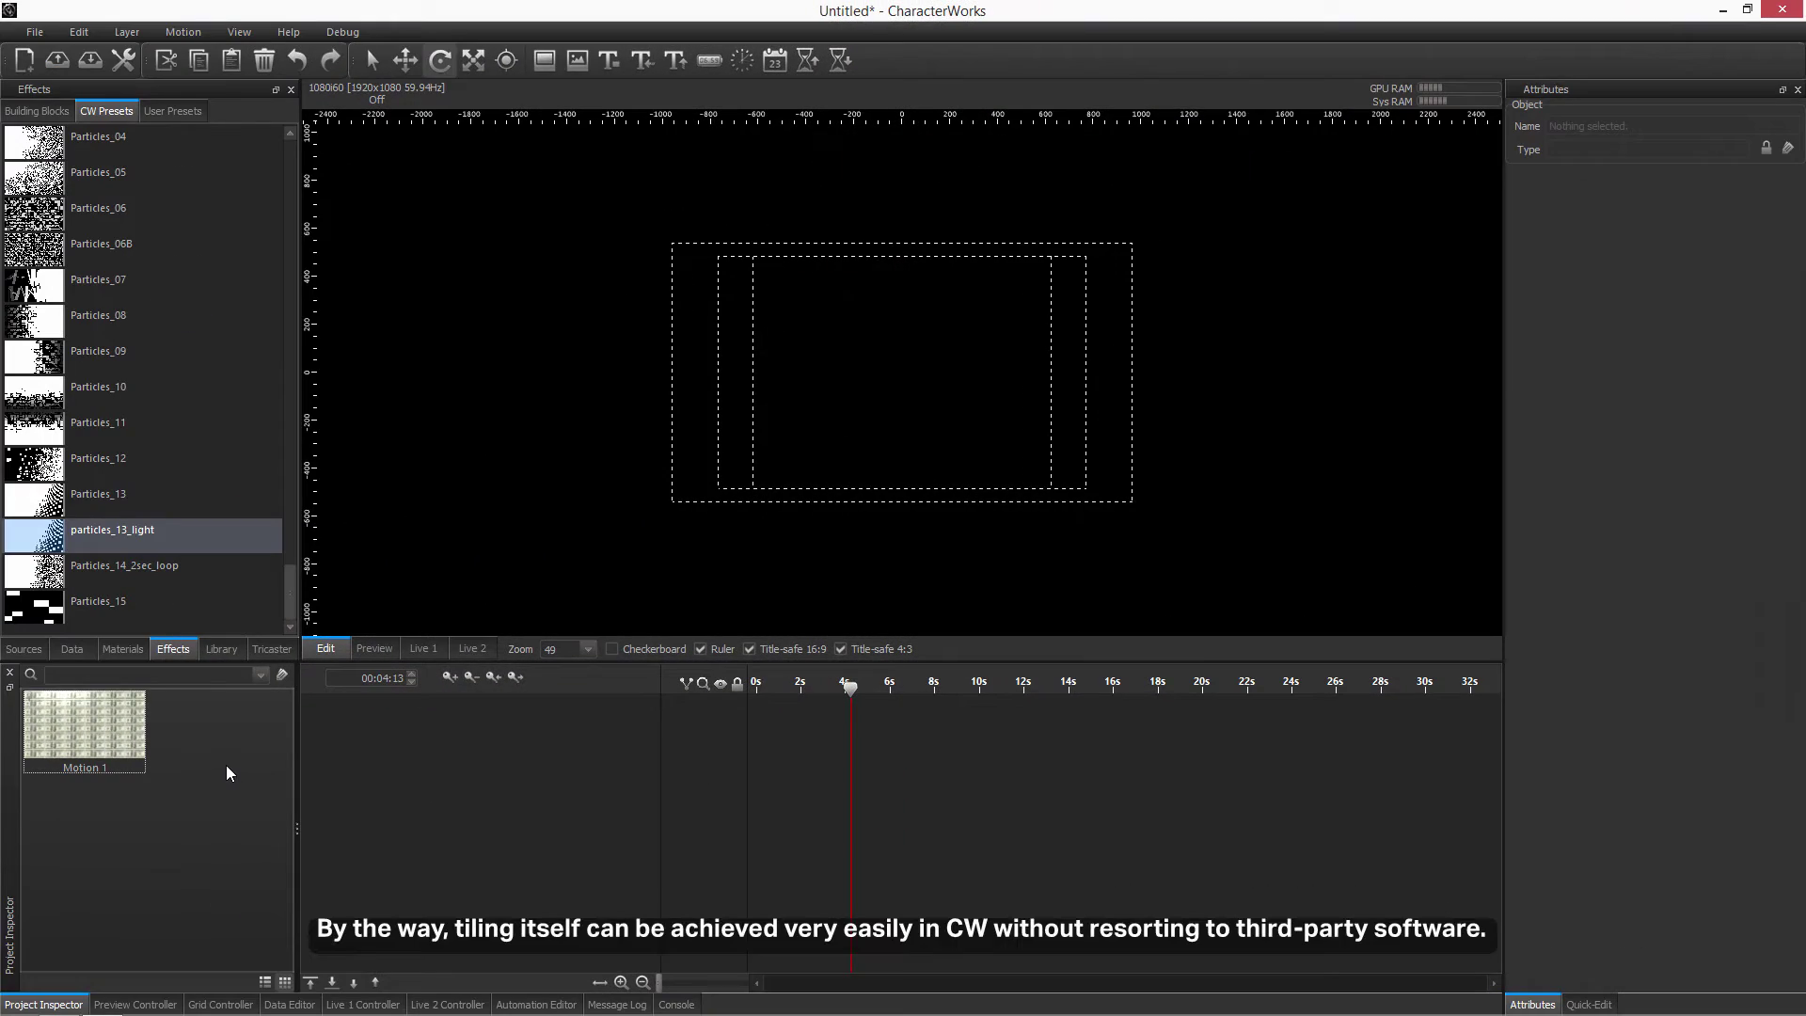
Create a new motion and import cw_logo.png from the images/logos folder as footage.
{"action": "right_click", "coordinate": [226, 765]}
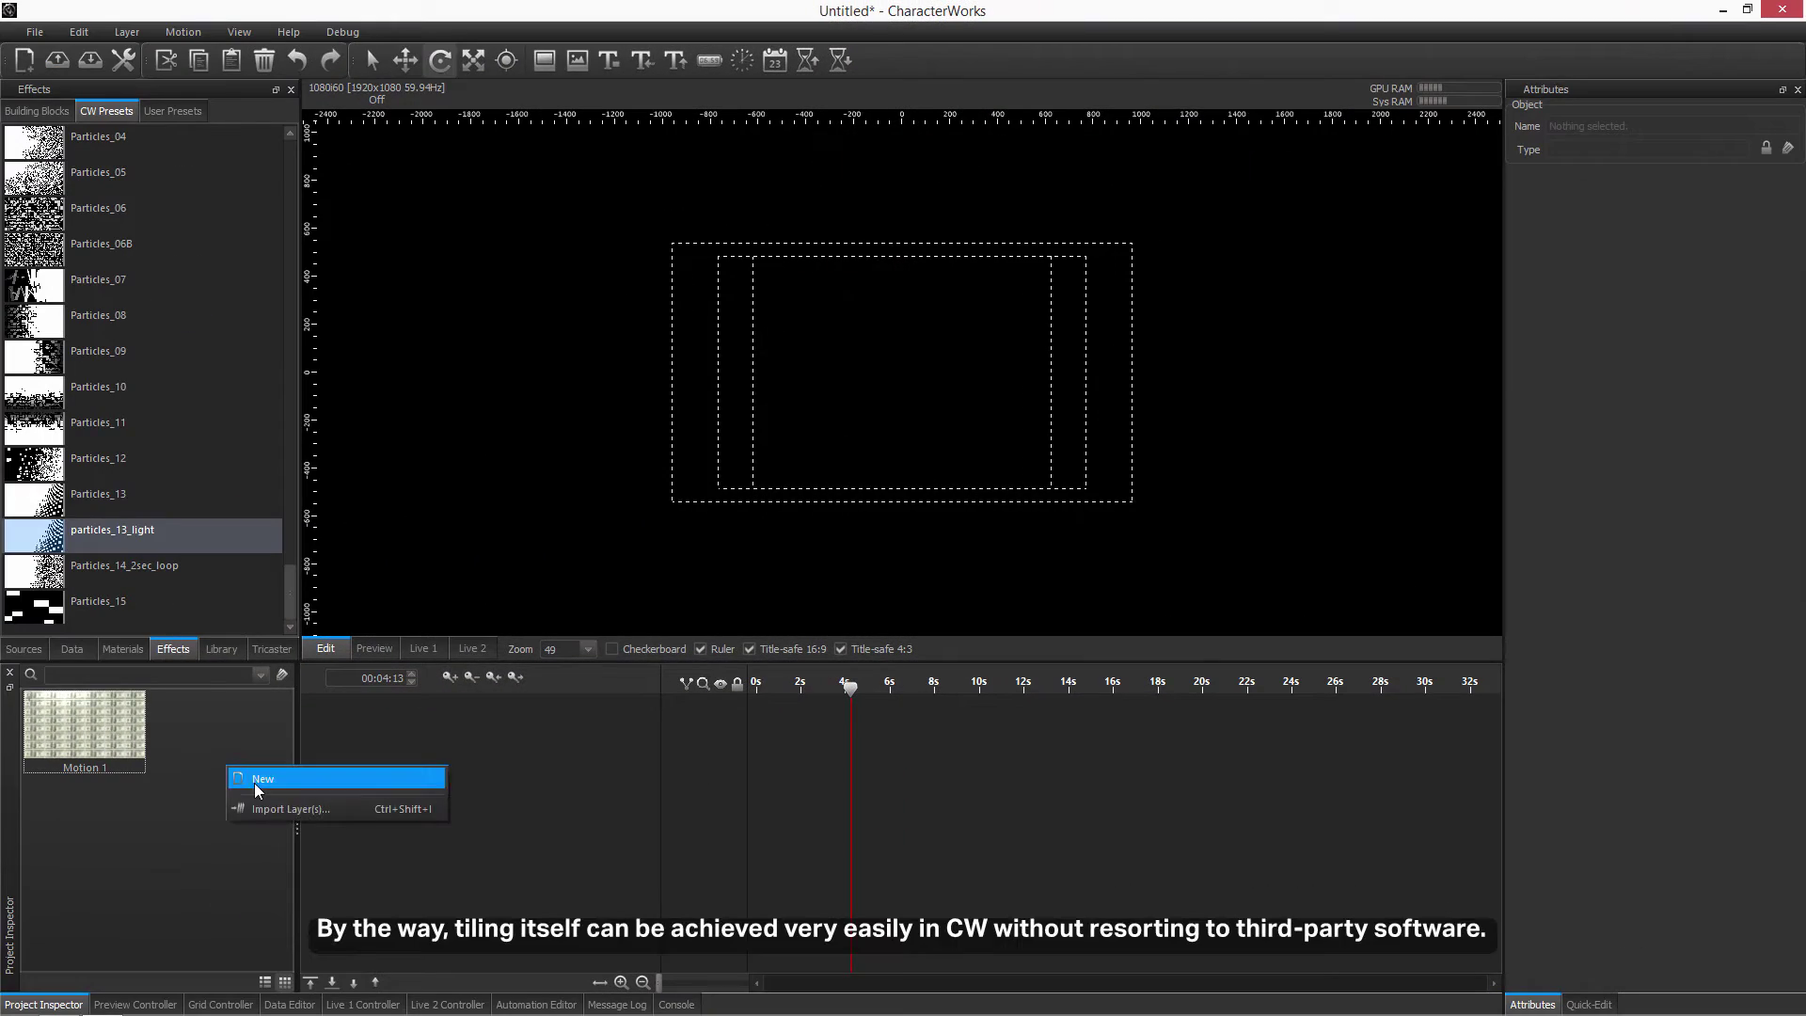
{"action": "left_click", "coordinate": [254, 780]}
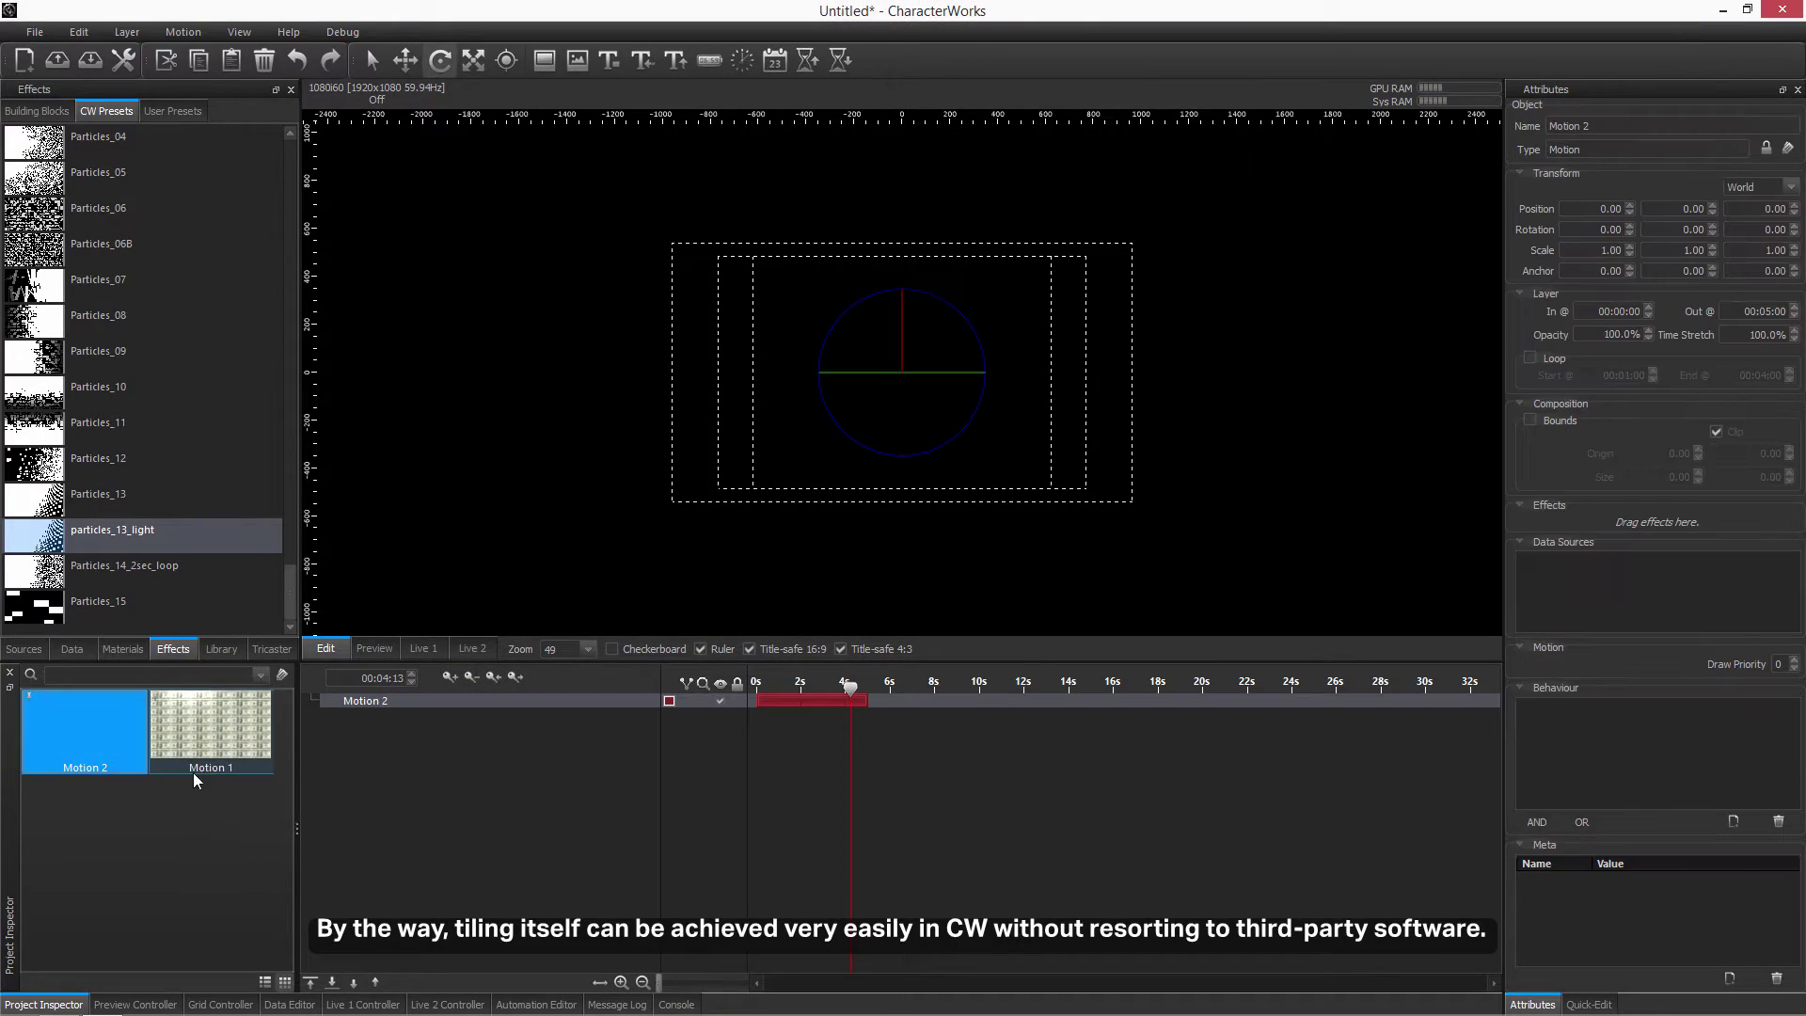
{"action": "left_click", "coordinate": [45, 648]}
{"action": "double_click", "coordinate": [115, 364]}
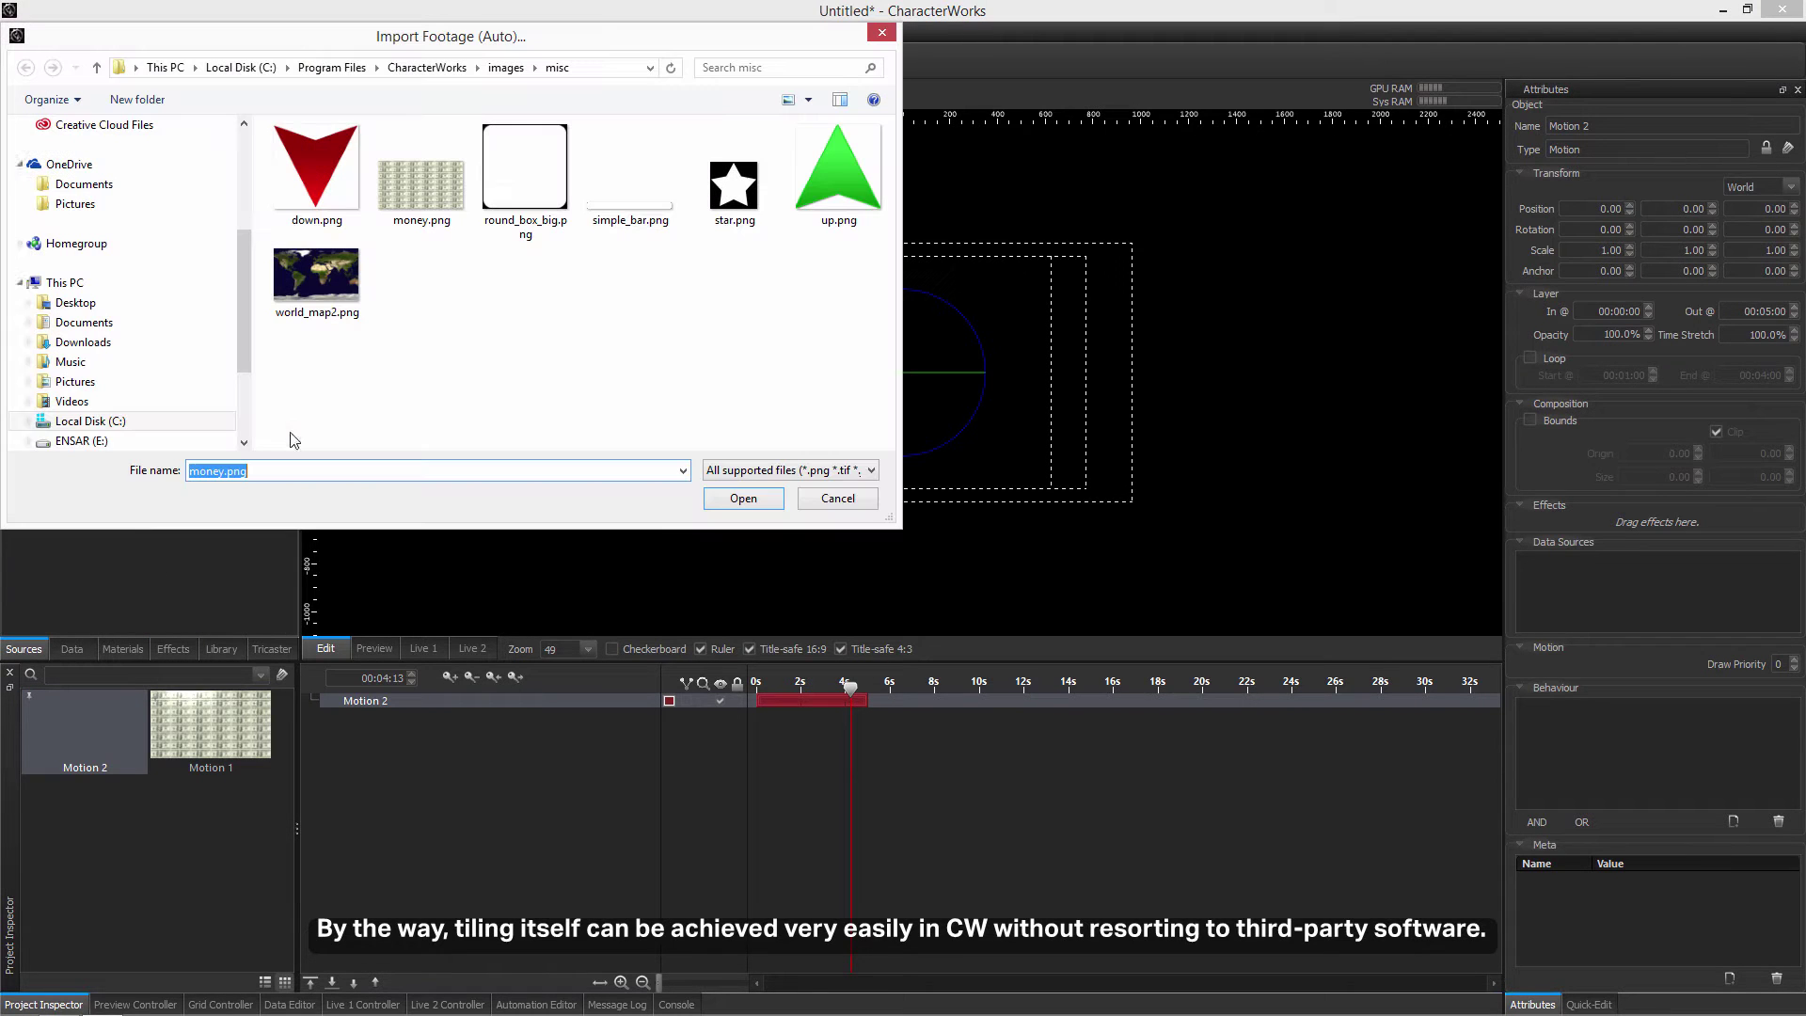
{"action": "left_click", "coordinate": [507, 67]}
{"action": "double_click", "coordinate": [355, 237]}
{"action": "left_click", "coordinate": [700, 292]}
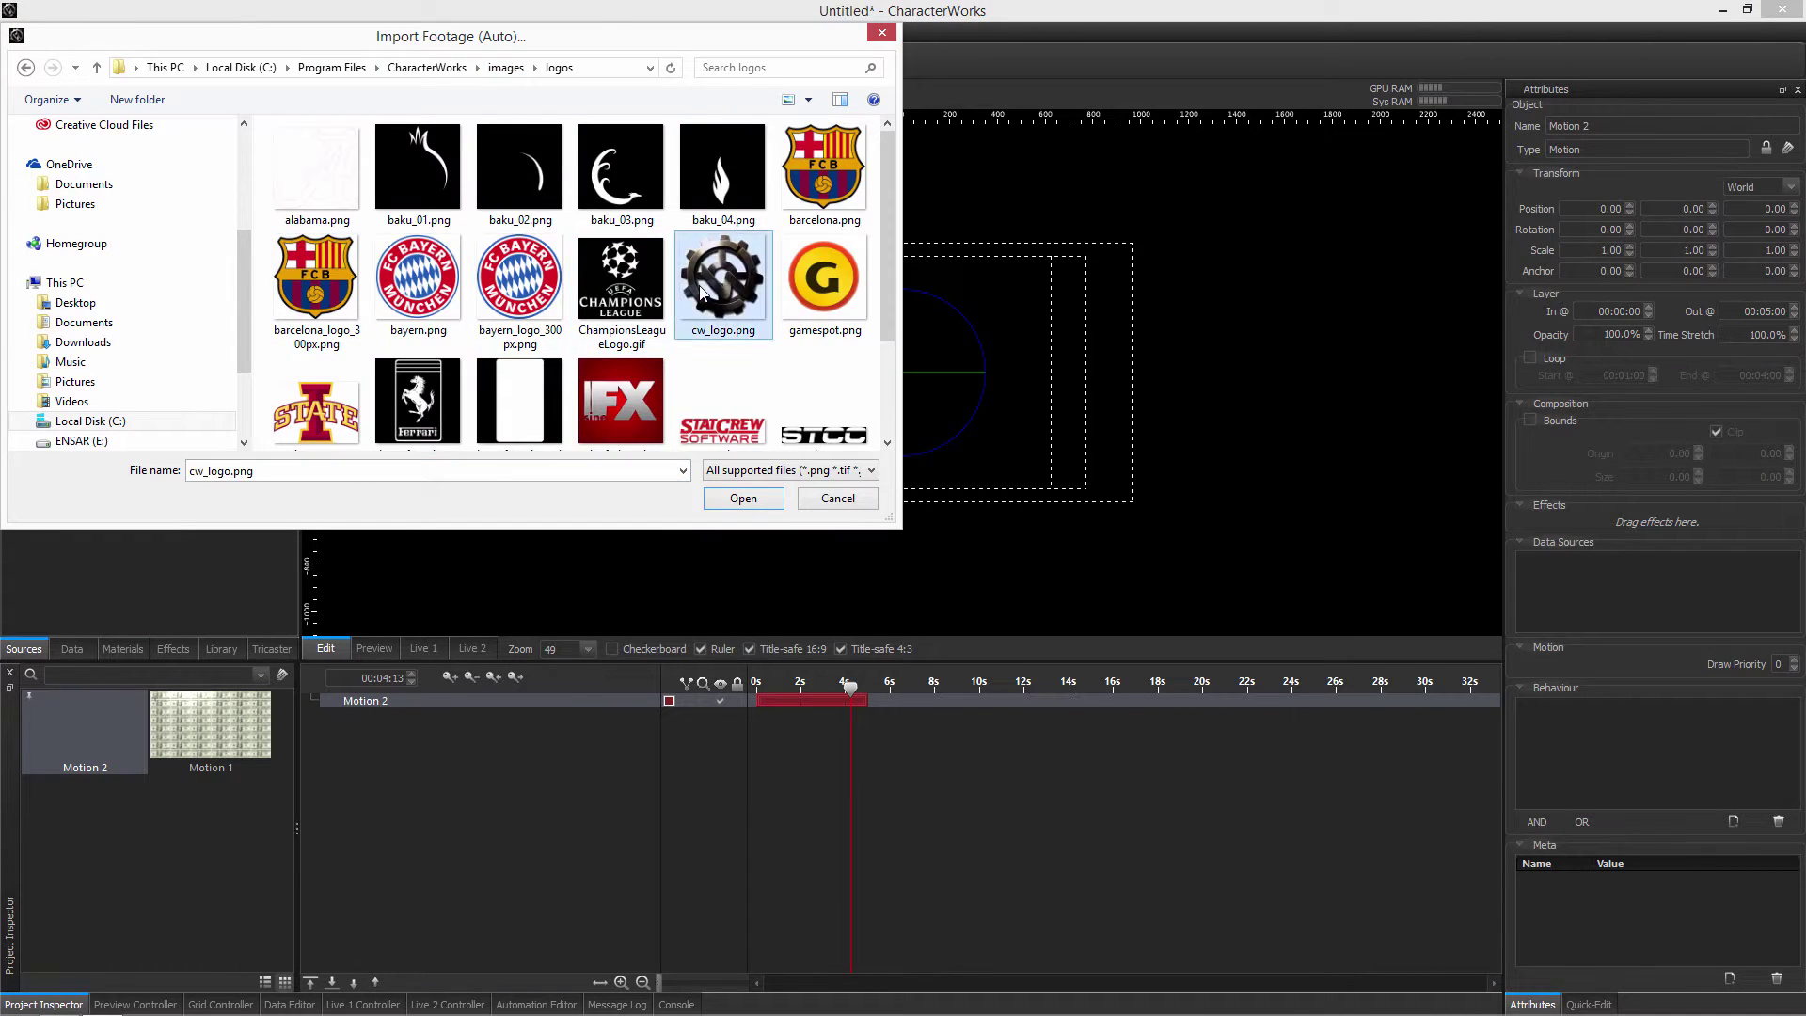
{"action": "double_click", "coordinate": [700, 291]}
Place the cw_logo footage in the new motion as an image layer centred at X 0, Y 0.
{"action": "left_click_drag", "start_coordinate": [62, 219], "coordinate": [868, 392]}
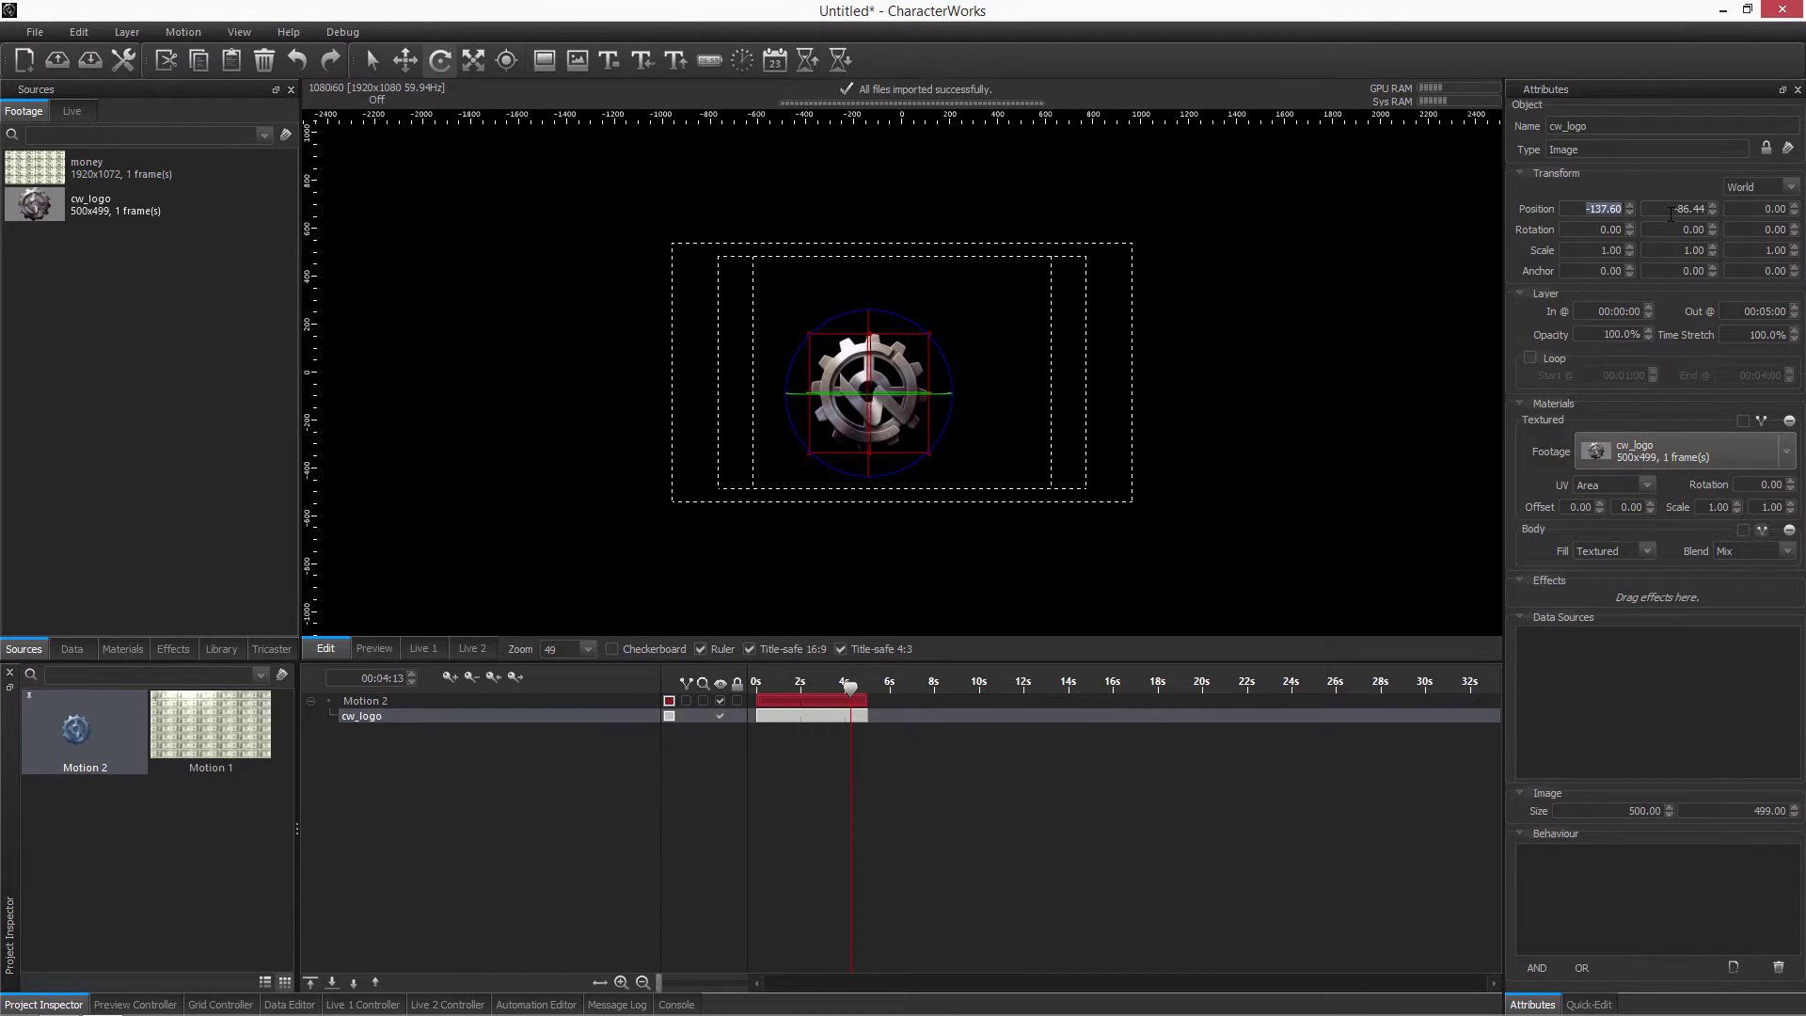
{"action": "left_click", "coordinate": [1598, 209]}
{"action": "type", "text": "0"}
{"action": "key", "text": "Tab"}
{"action": "type", "text": "0"}
{"action": "key", "text": "Tab"}
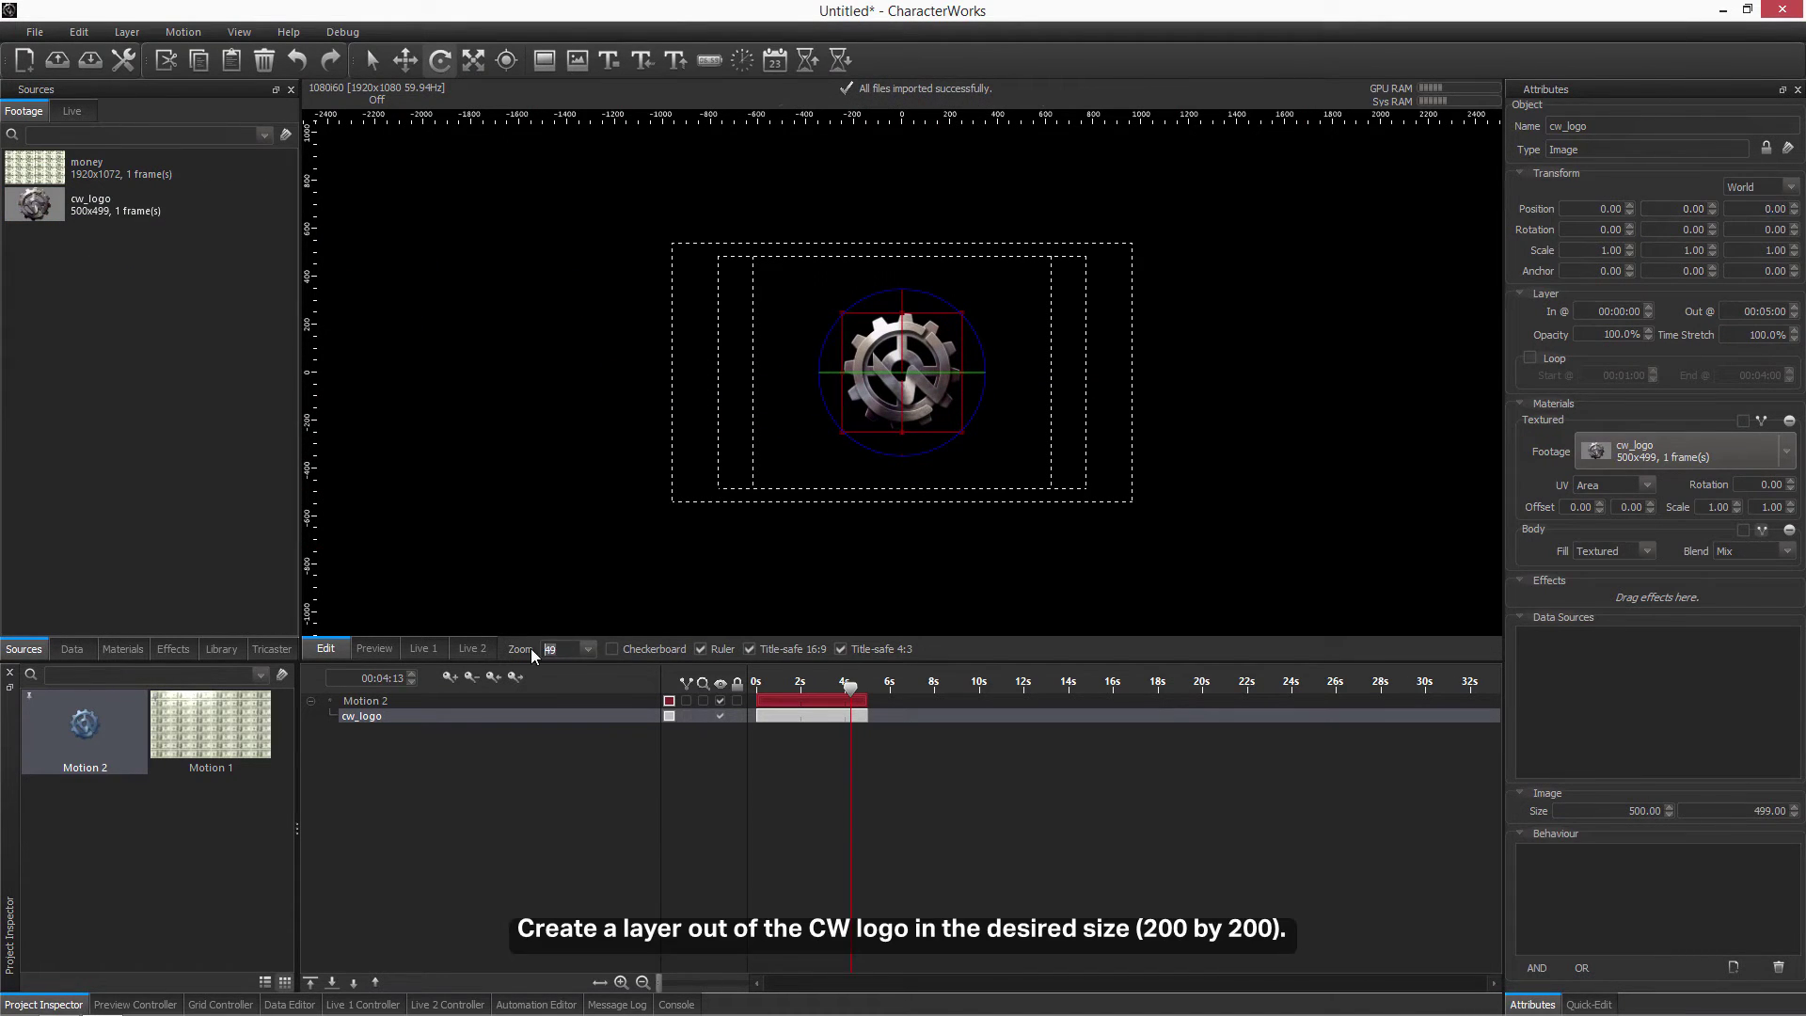
Set the cw_logo layer's image size to 200 by 200, viewing the scene at 90 zoom.
{"action": "type", "text": "90"}
{"action": "key", "text": "Tab"}
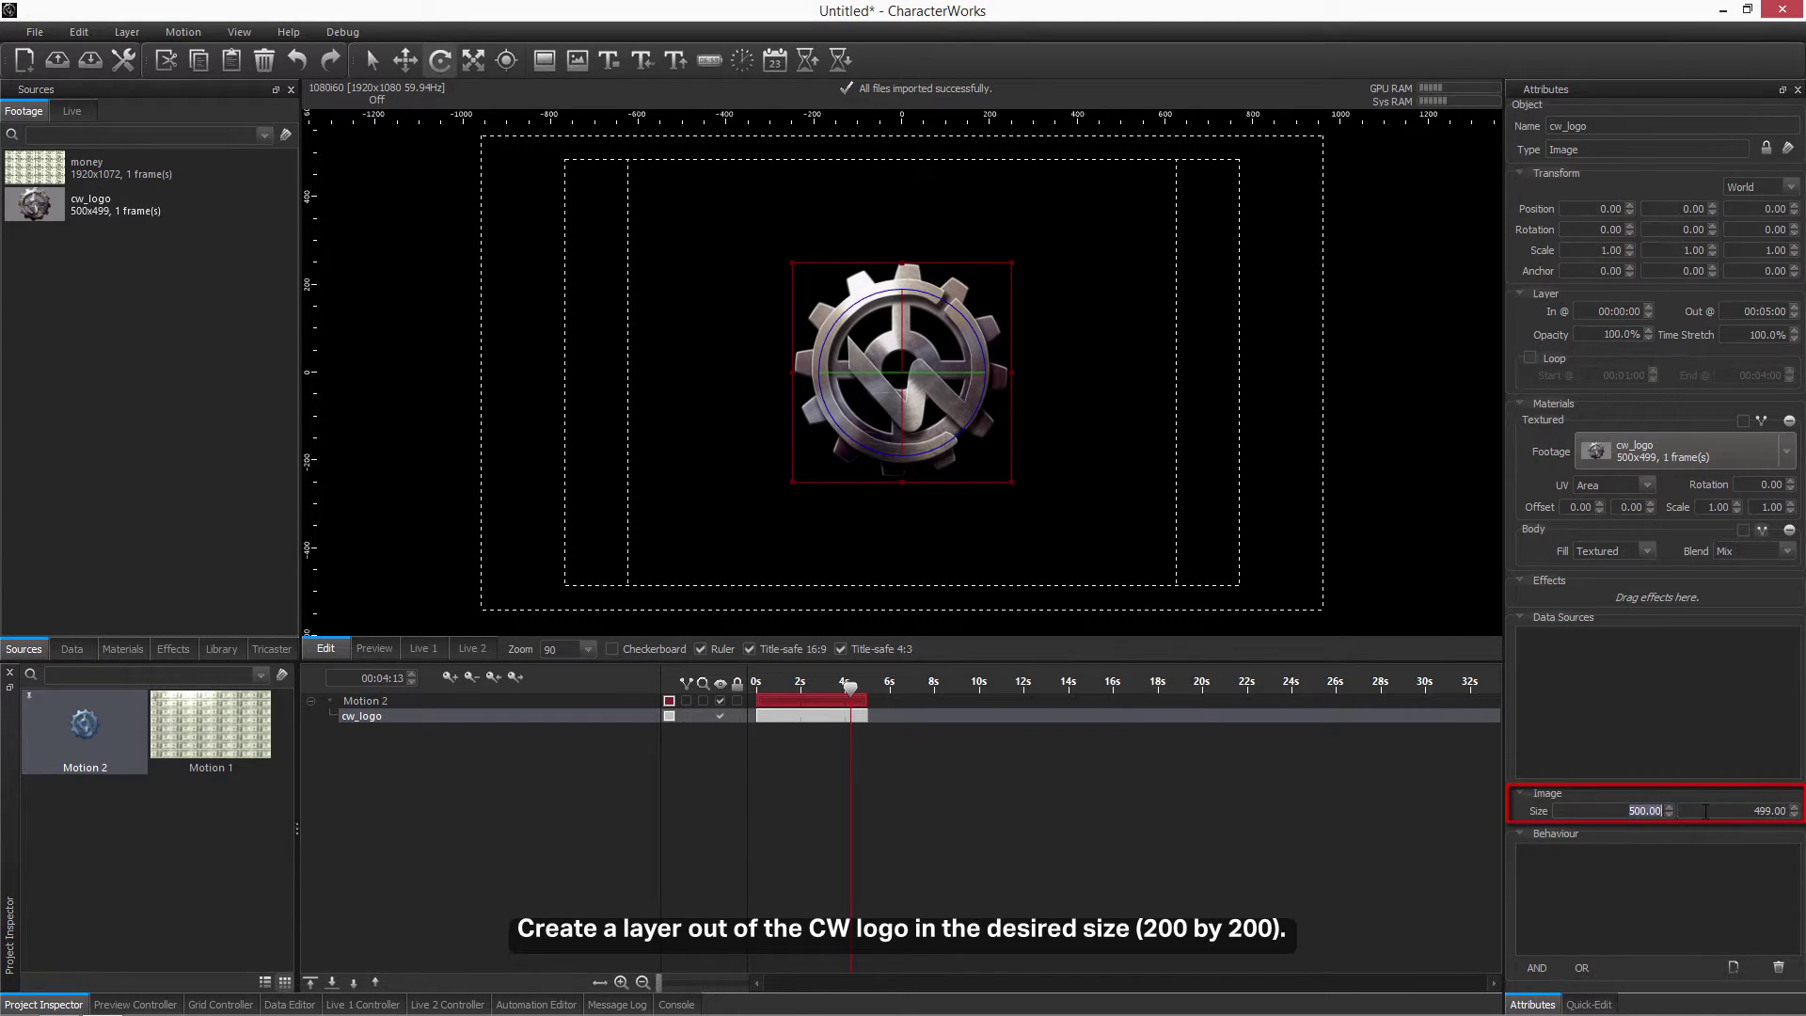
{"action": "type", "text": "00"}
{"action": "key", "text": "Tab"}
{"action": "type", "text": "200"}
{"action": "key", "text": "Return"}
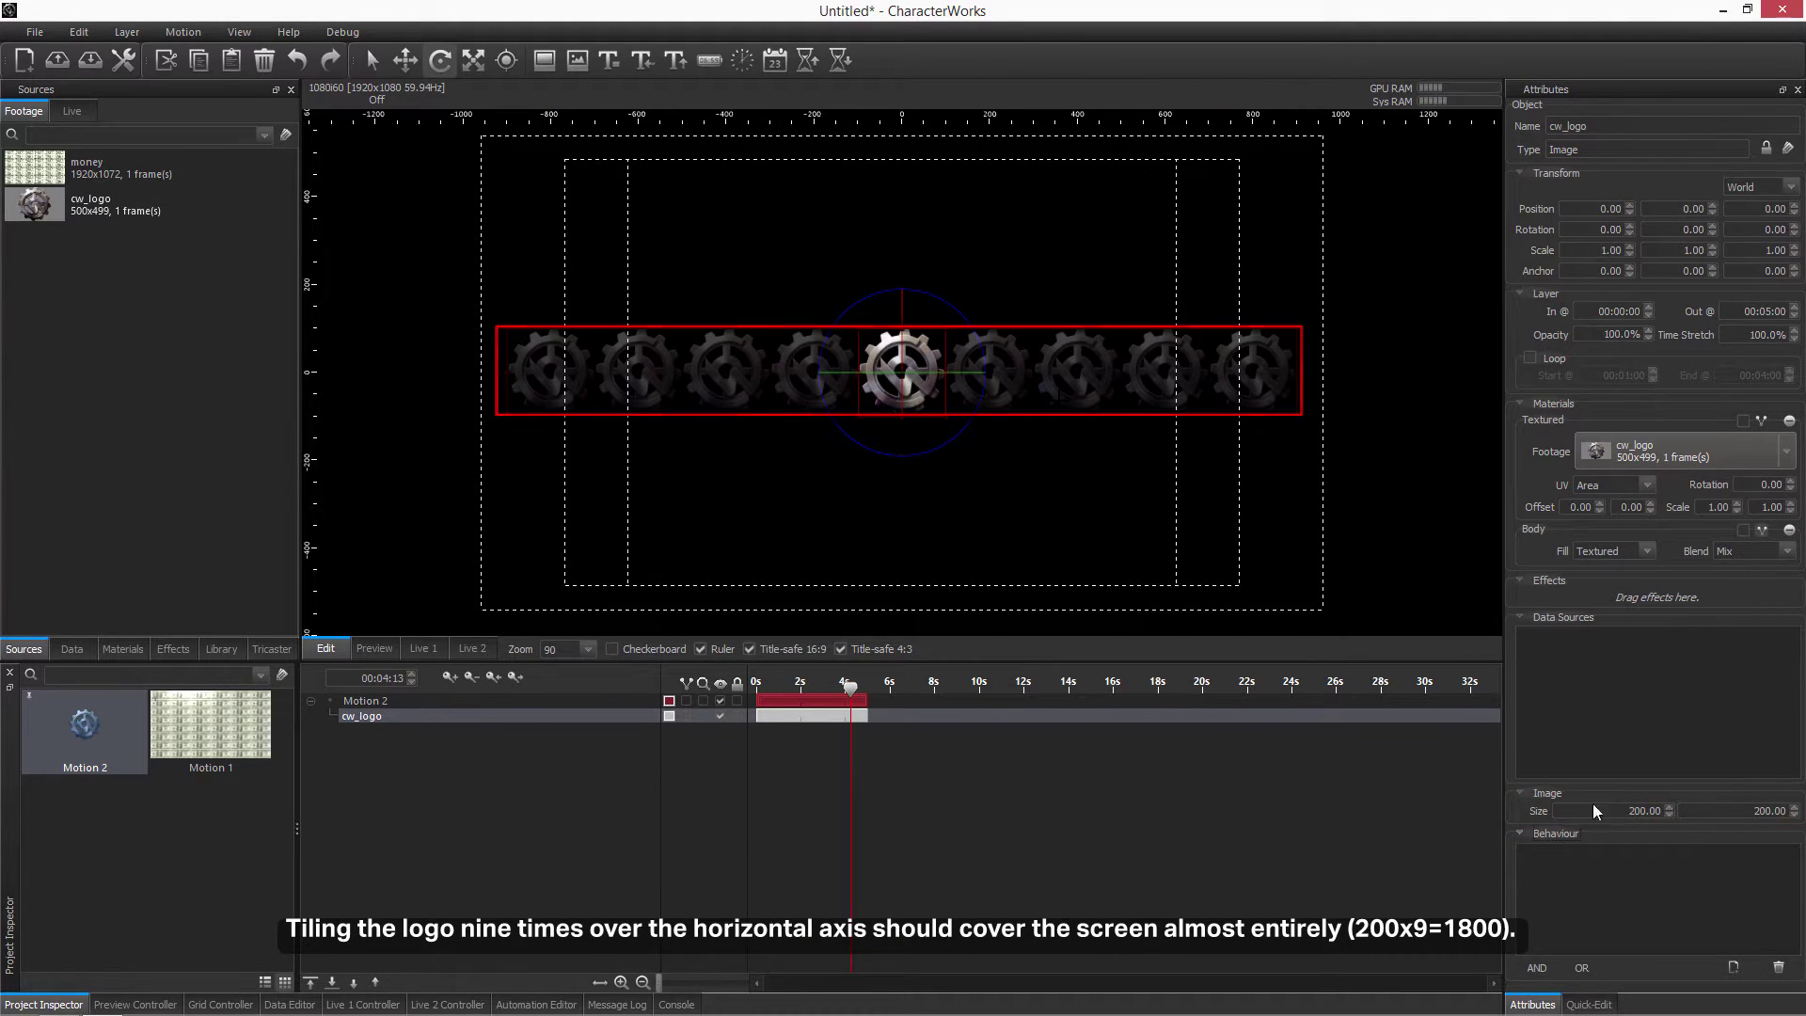
Widen the cw_logo image to 1800 and set its texture's horizontal scale to 9 to tile the logo in a row.
{"action": "left_click_drag", "start_coordinate": [1592, 810], "coordinate": [1686, 807]}
{"action": "type", "text": "1800"}
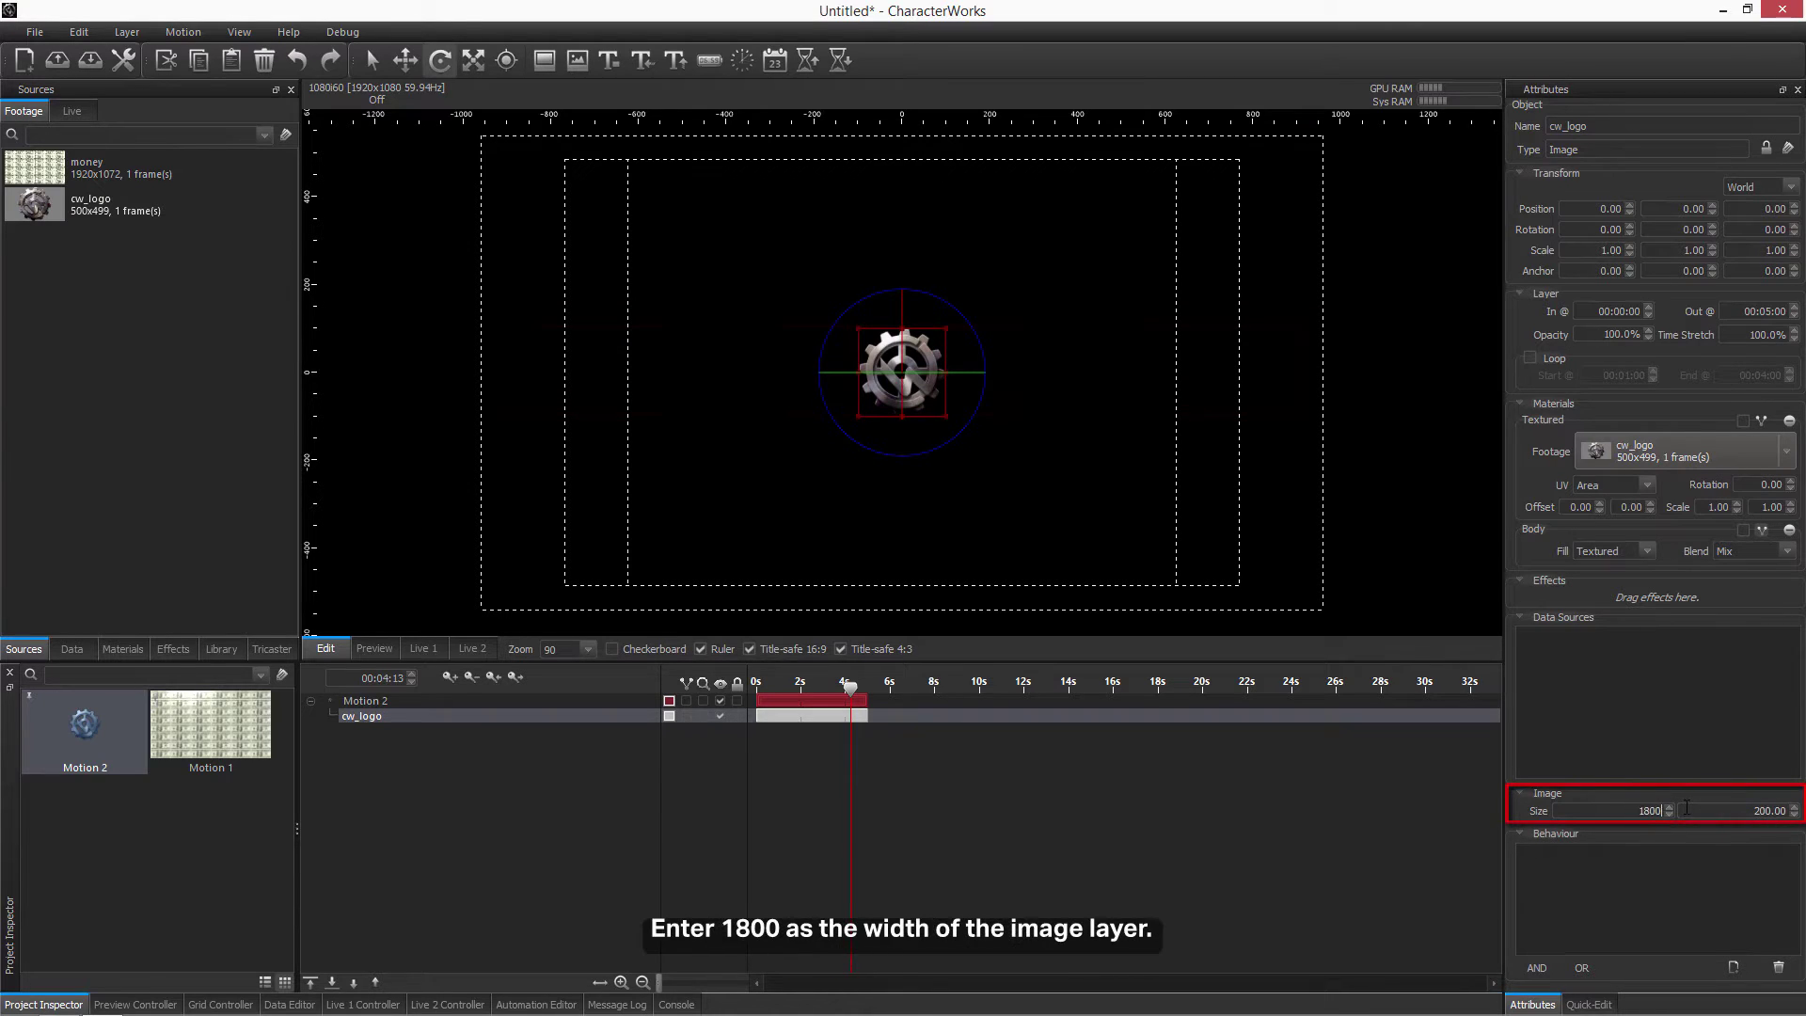
{"action": "key", "text": "Tab"}
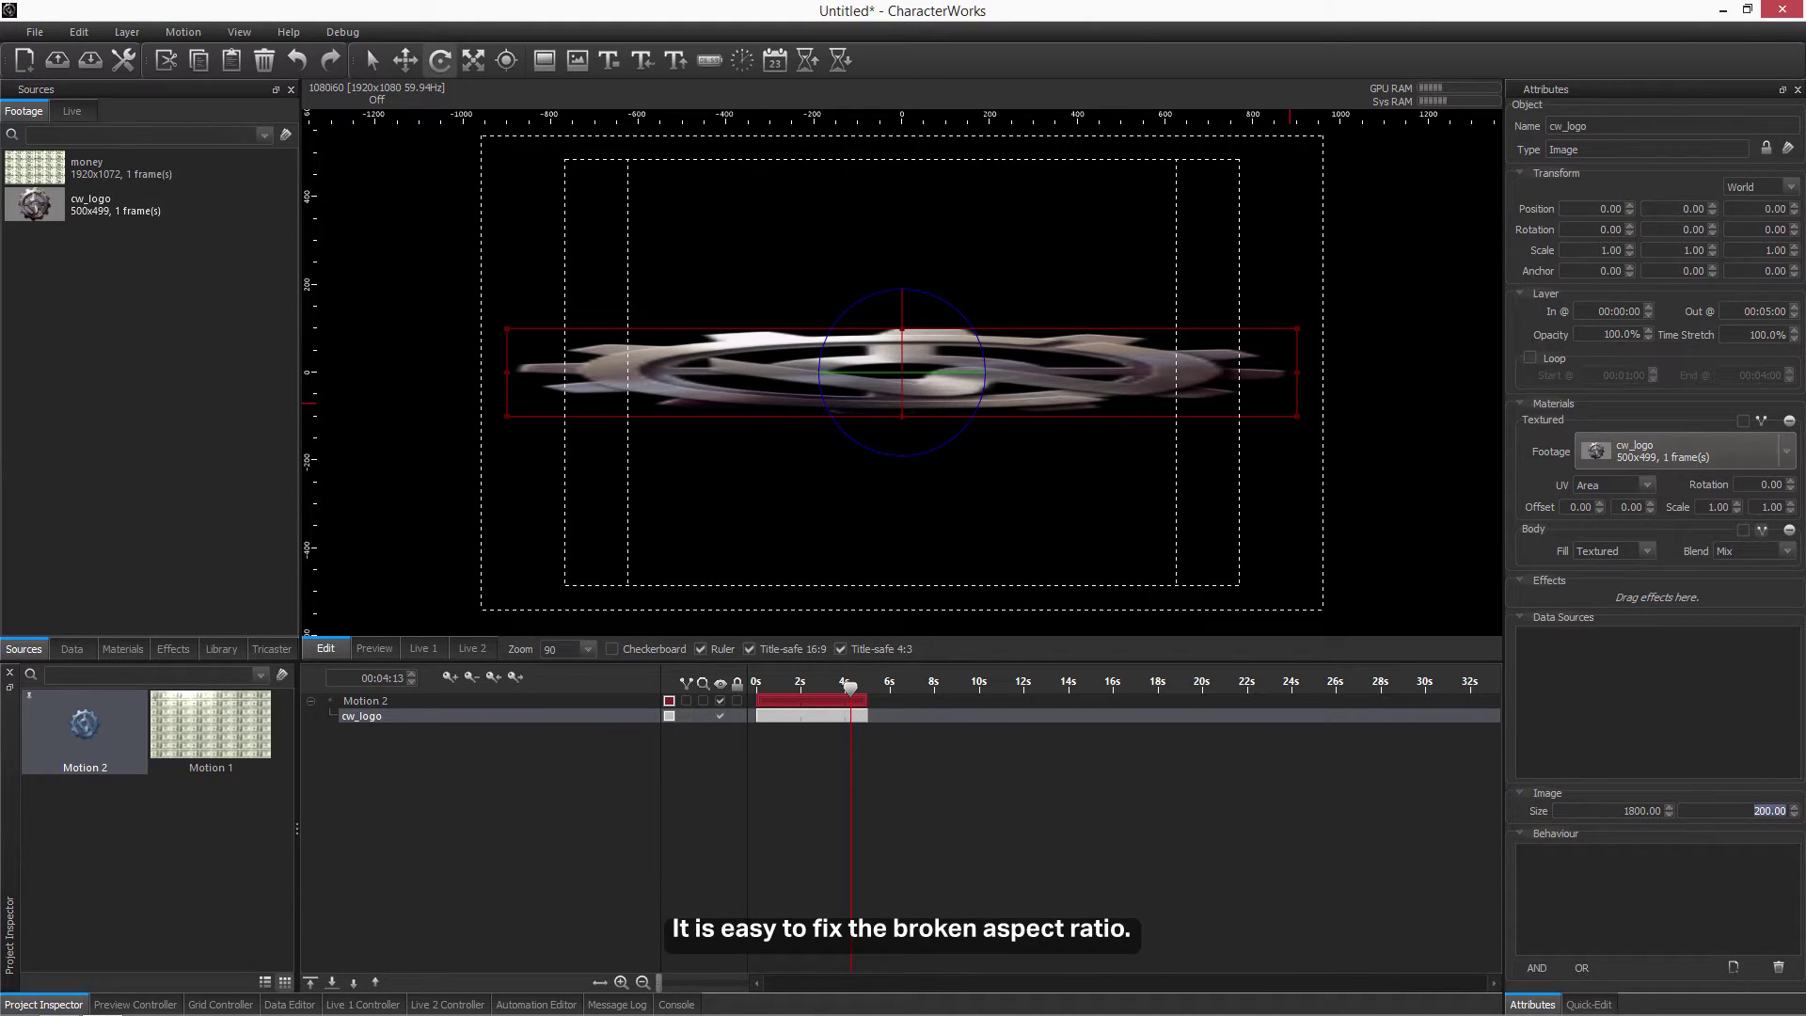
{"action": "double_click", "coordinate": [1717, 507]}
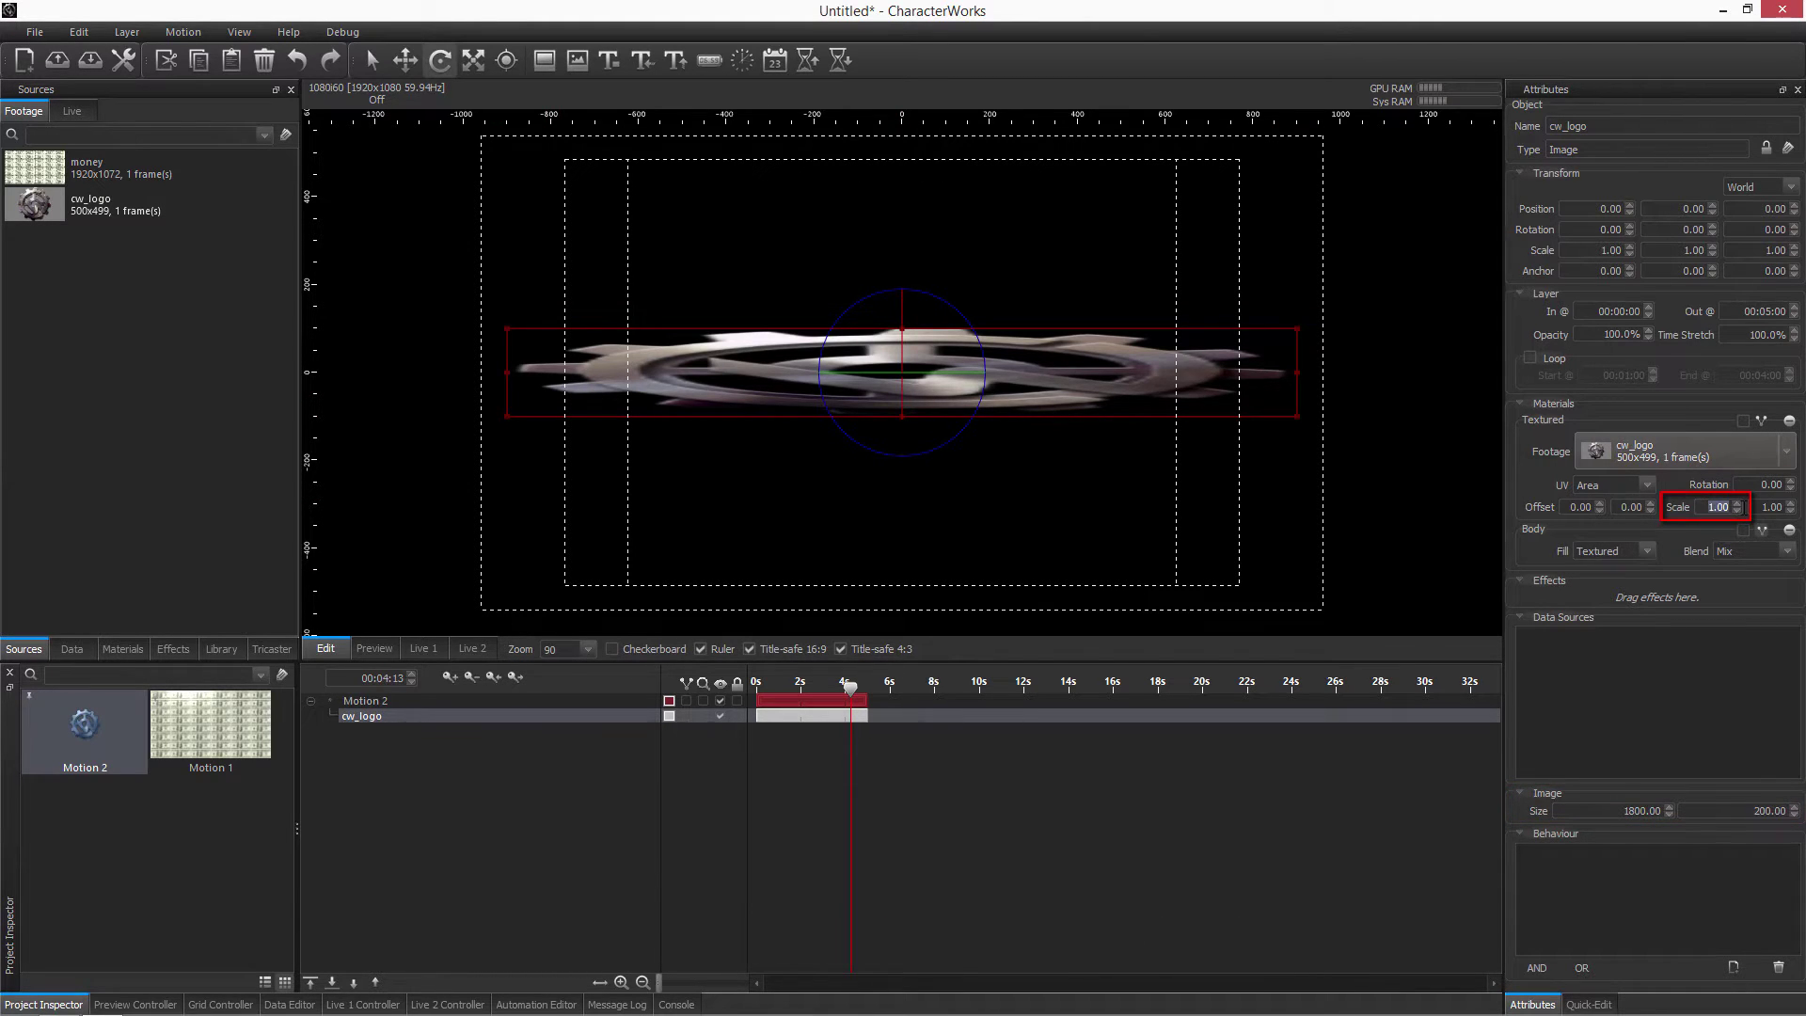
{"action": "type", "text": "9"}
{"action": "key", "text": "Tab"}
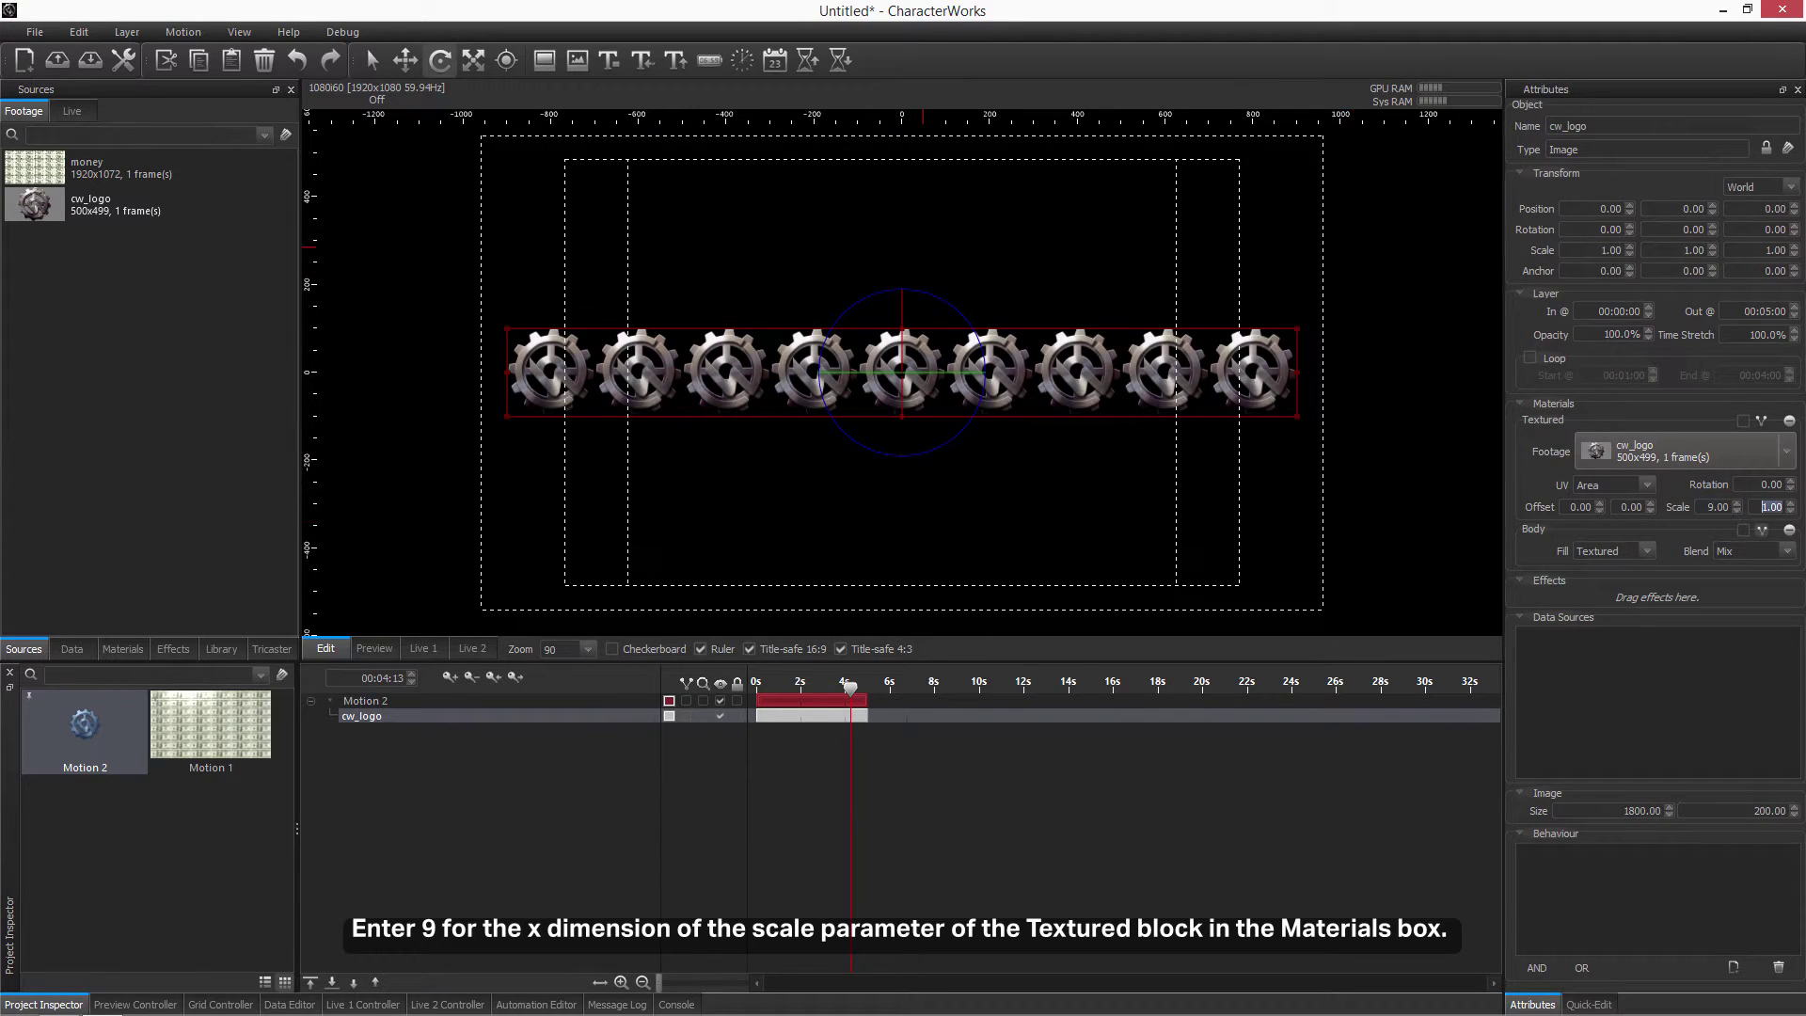
Set the cw_logo layer's image height to 1000.
{"action": "double_click", "coordinate": [1755, 809]}
{"action": "type", "text": "10"}
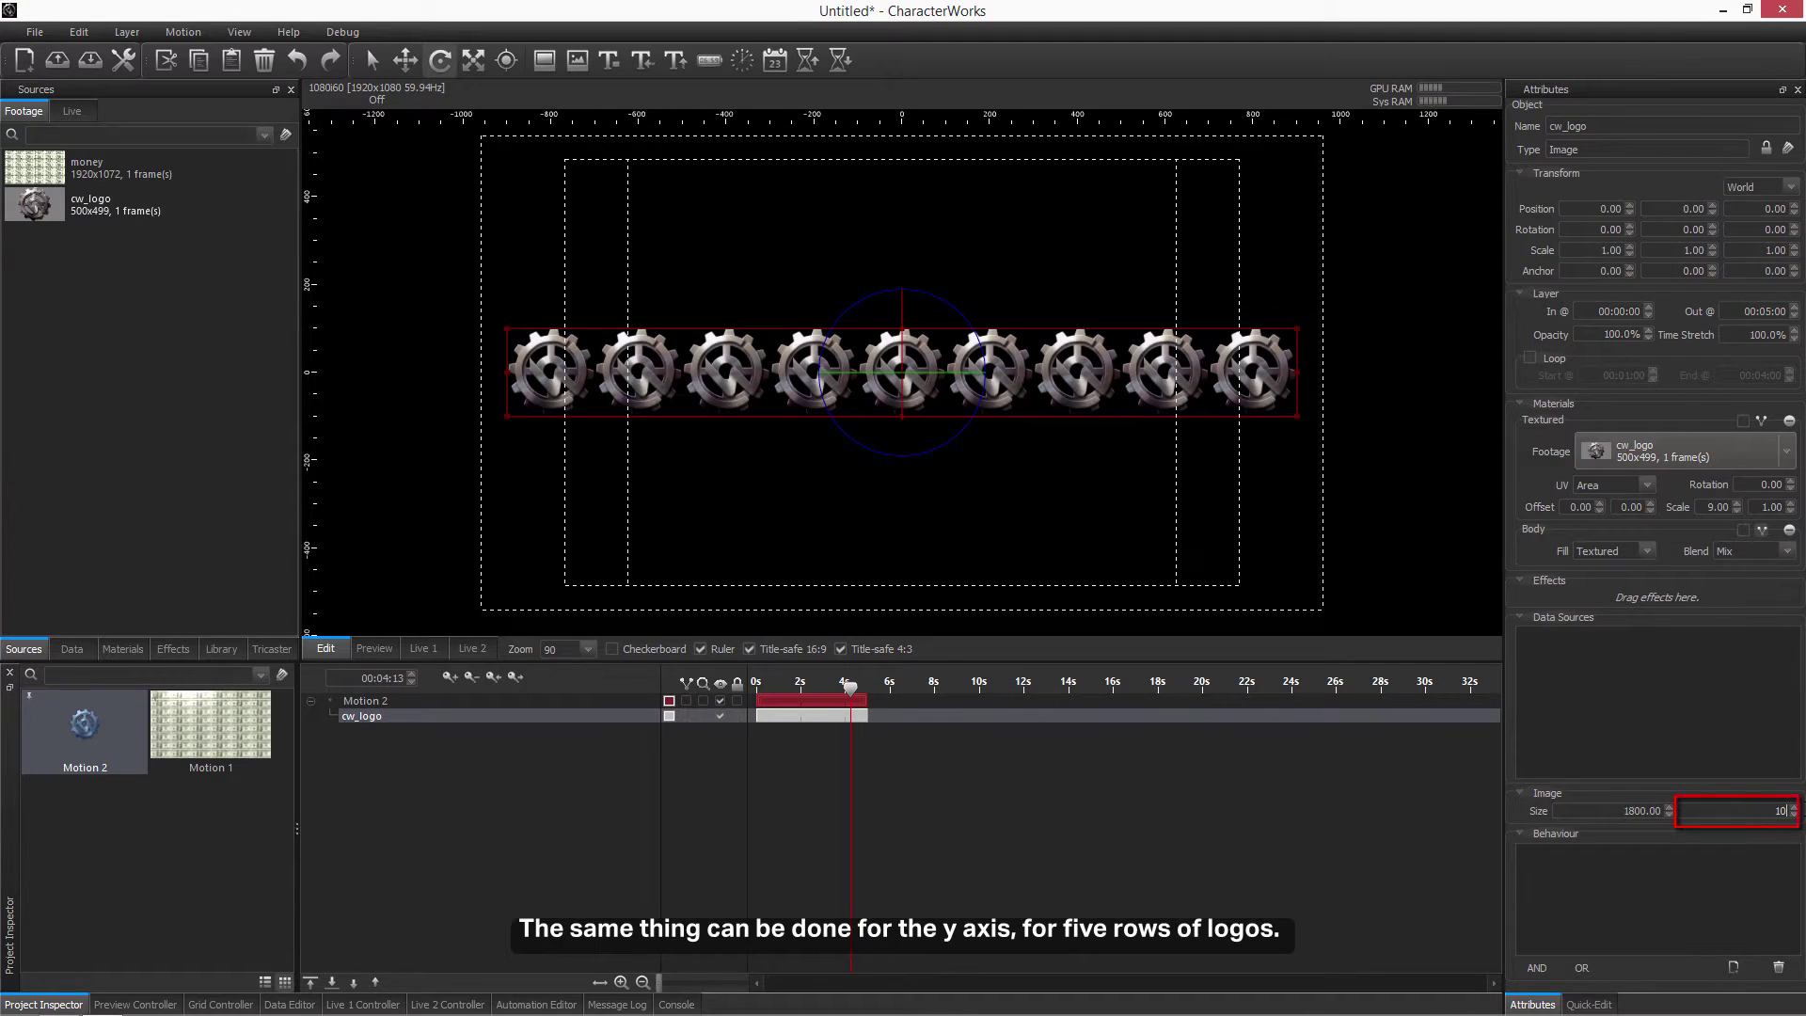
{"action": "type", "text": "00"}
{"action": "key", "text": "Return"}
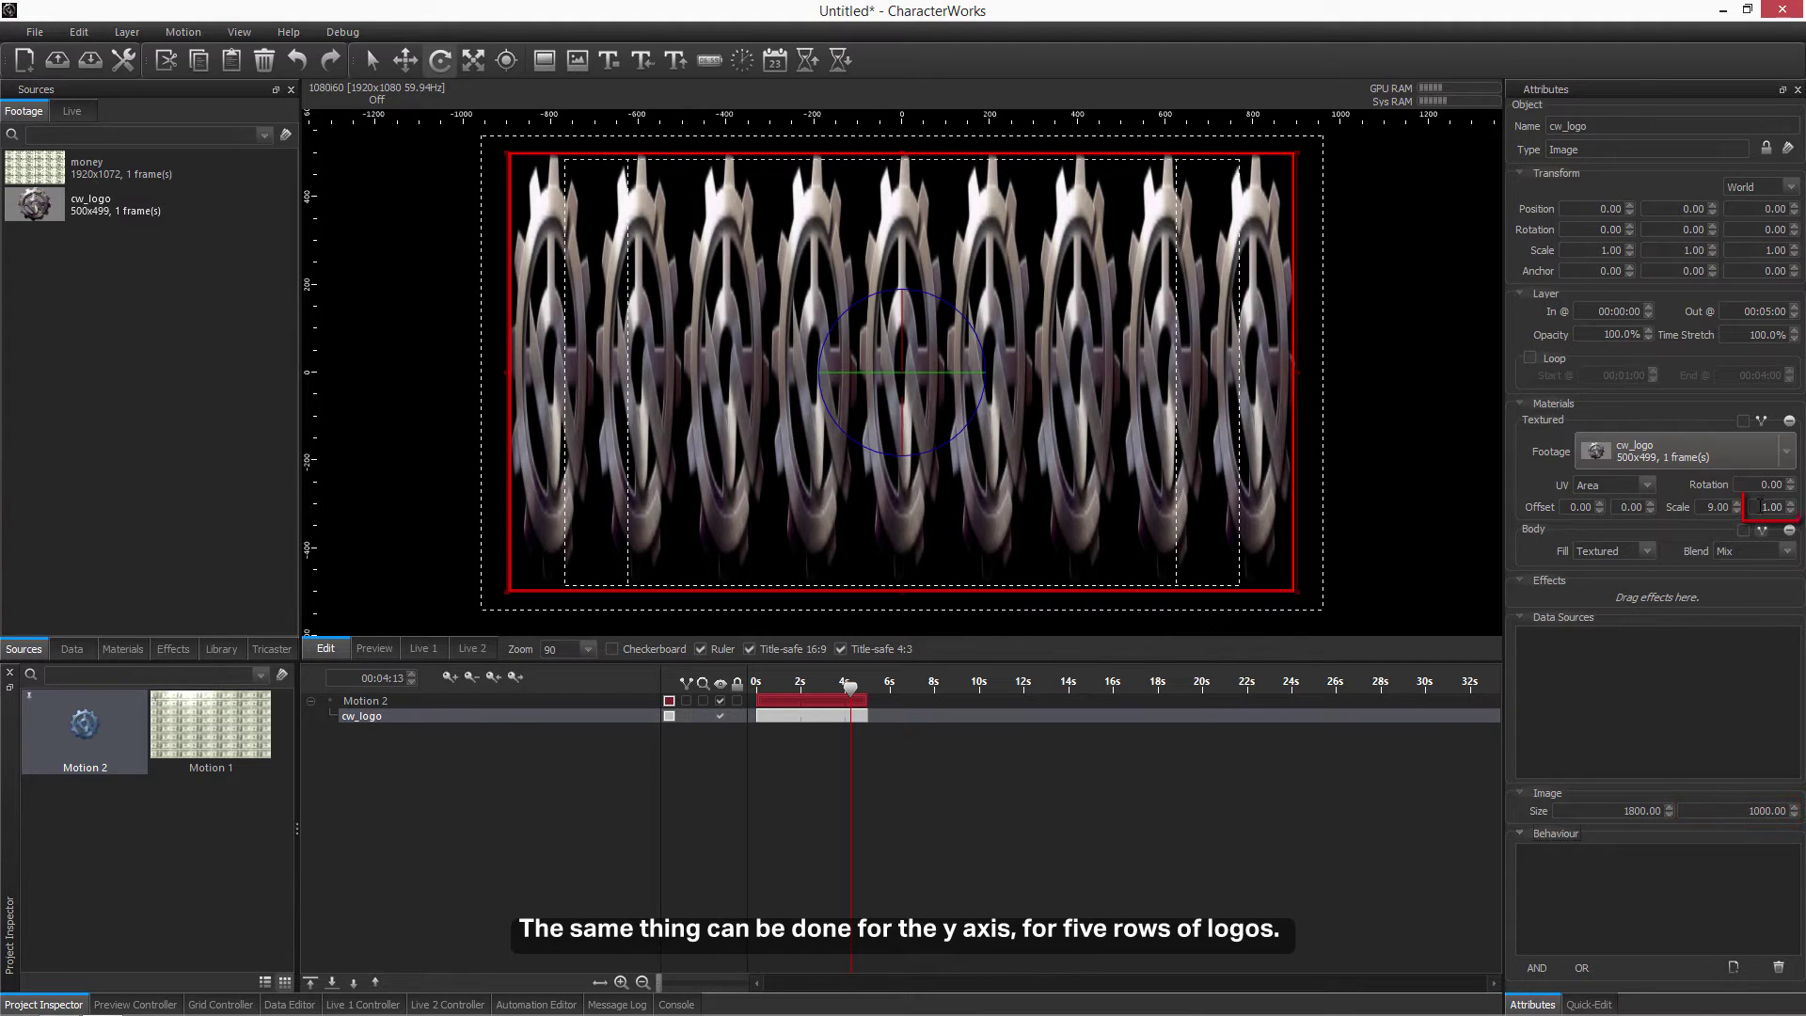
Set the cw_logo texture's vertical scale to 5 and the layer's X and Y transform scale to 1.05.
{"action": "type", "text": "5"}
{"action": "key", "text": "Return"}
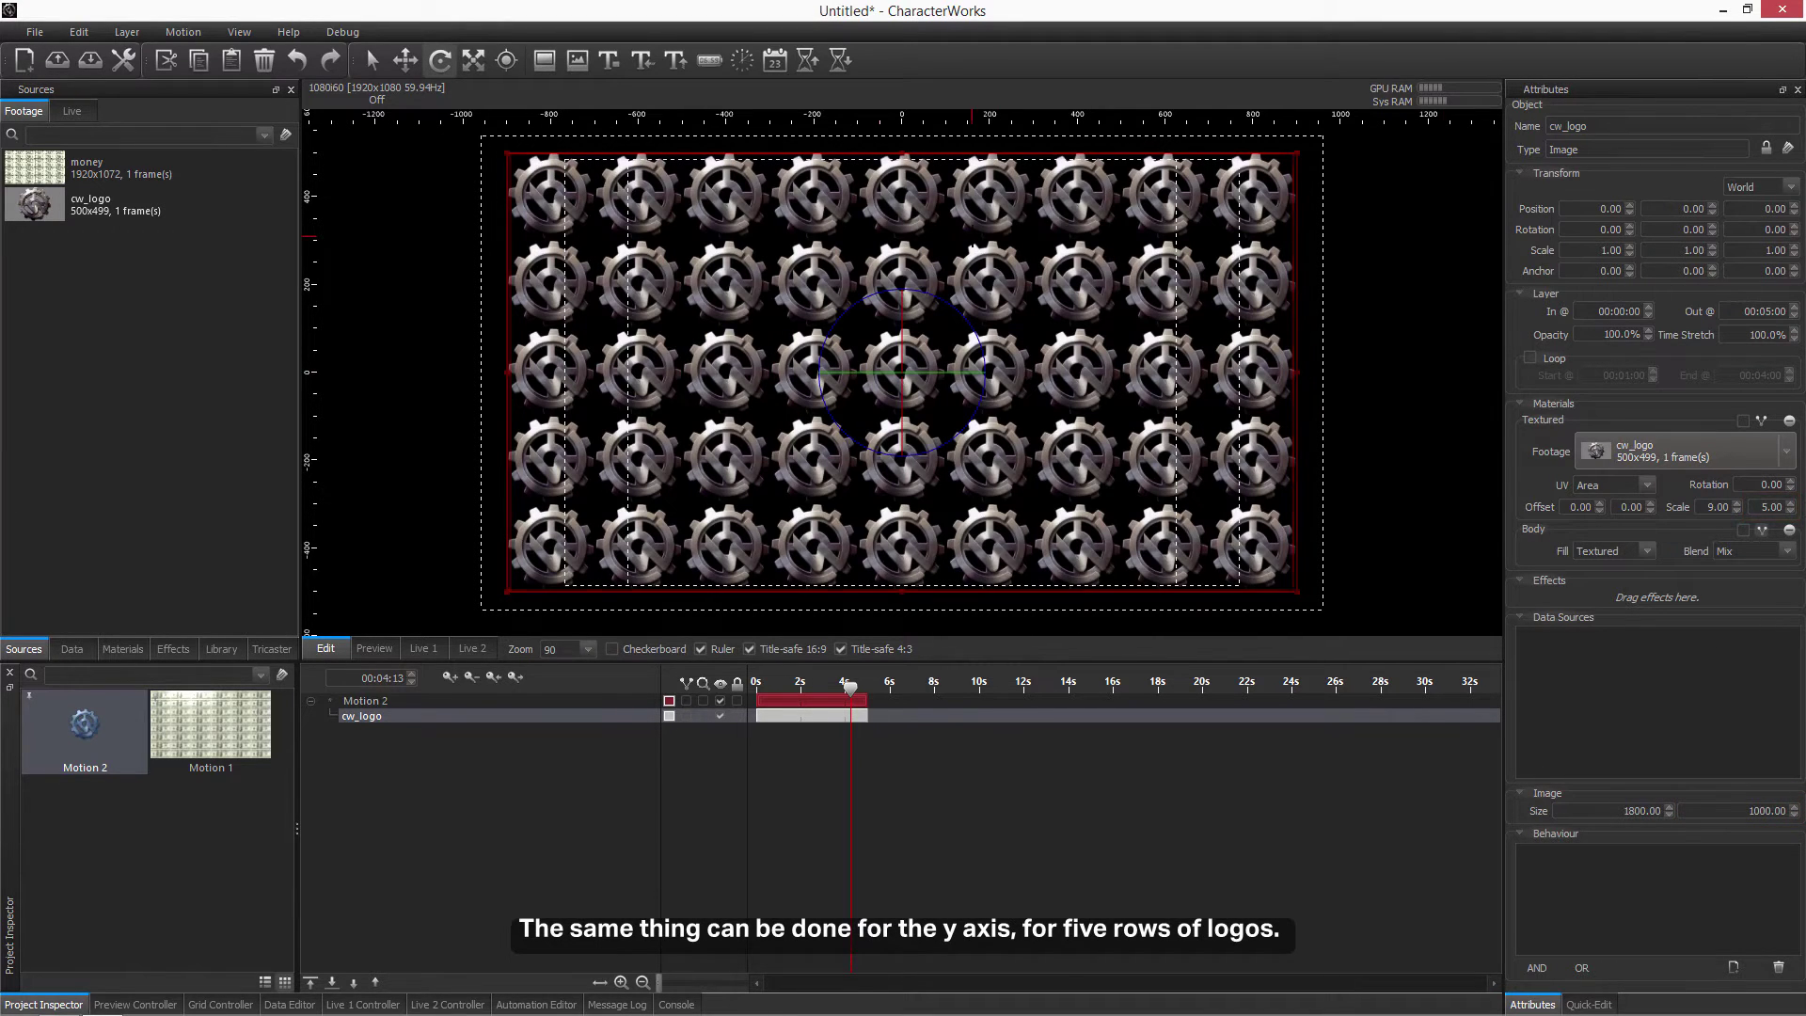
{"action": "left_click", "coordinate": [399, 718]}
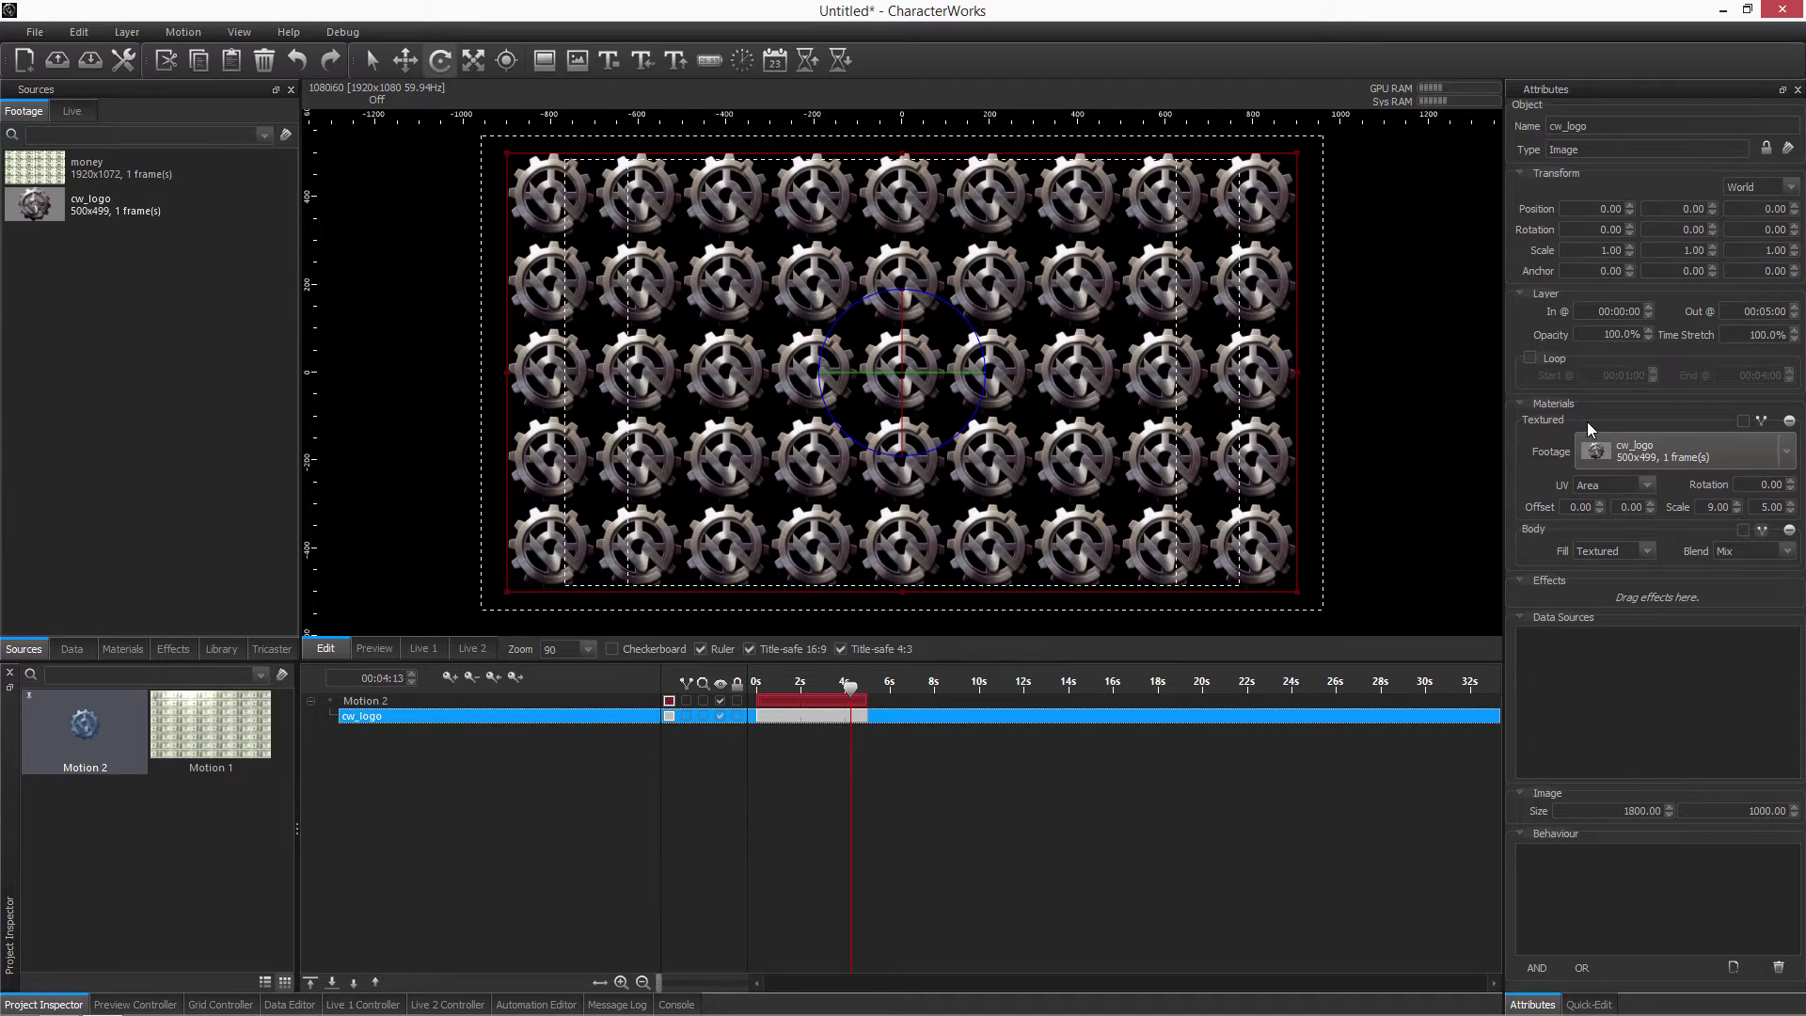
{"action": "left_click", "coordinate": [1616, 250]}
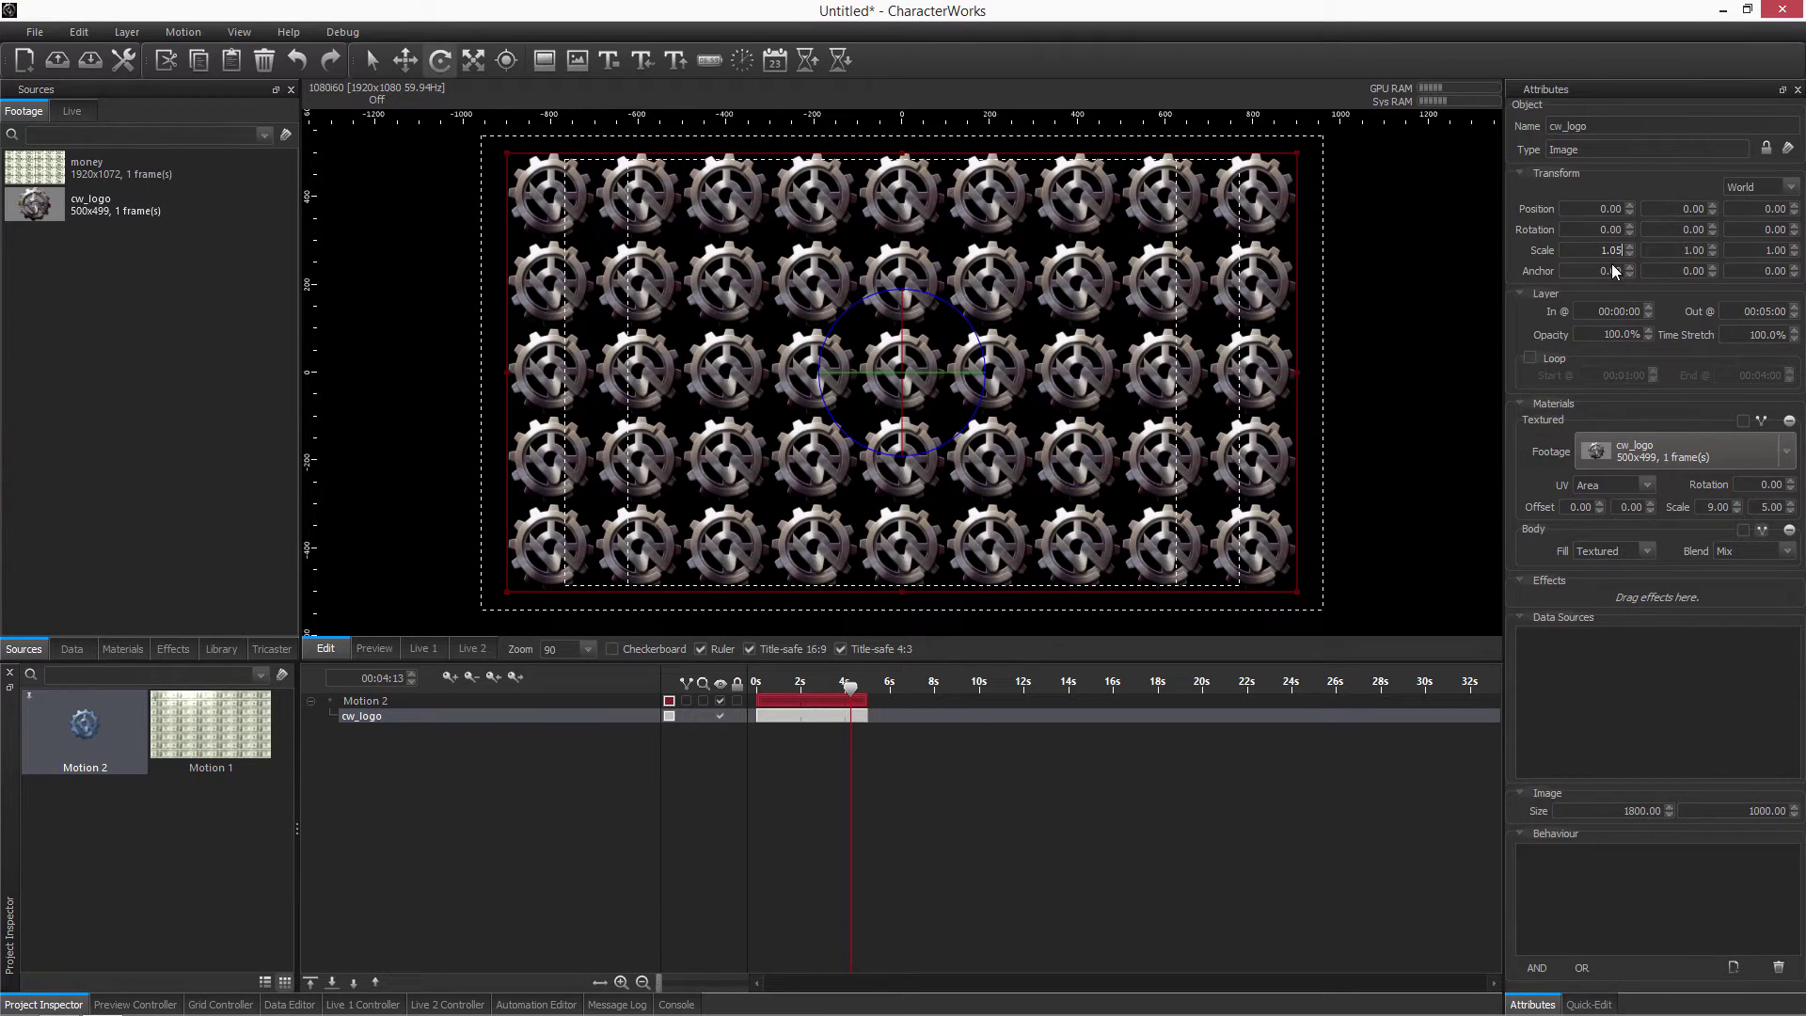
{"action": "key", "text": "Tab"}
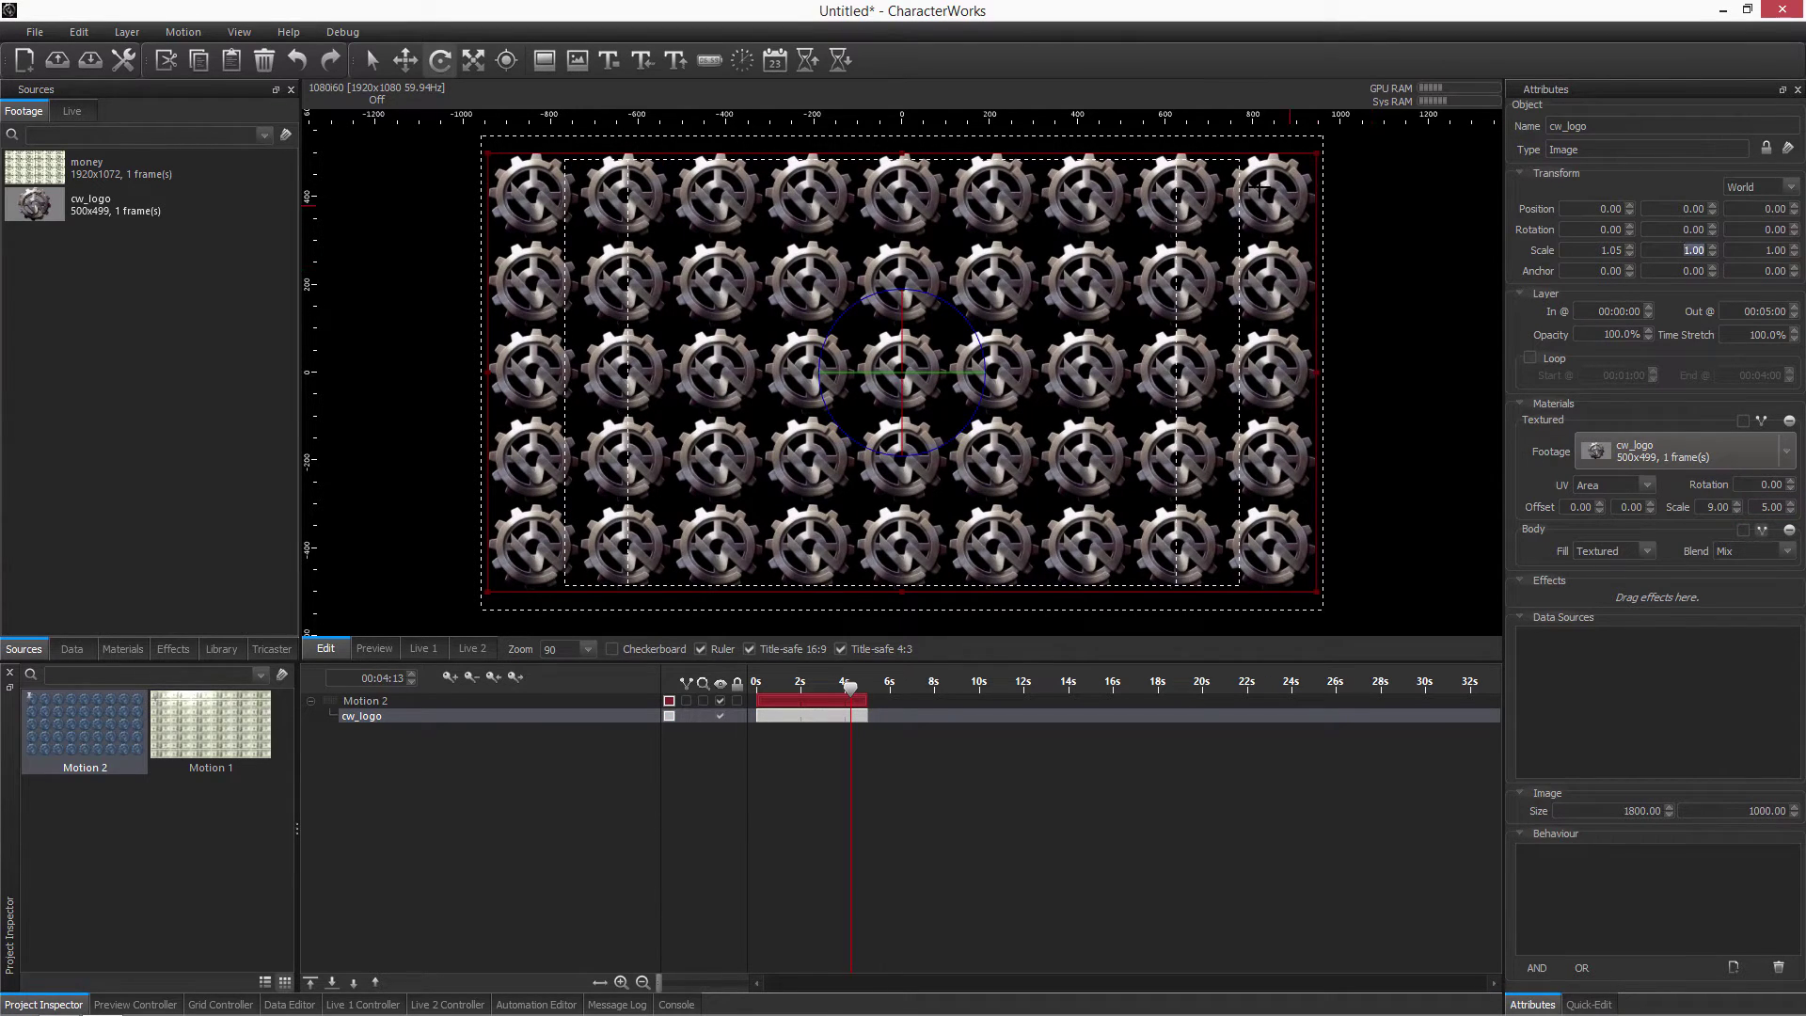
{"action": "left_click", "coordinate": [1699, 250]}
{"action": "key", "text": "Tab"}
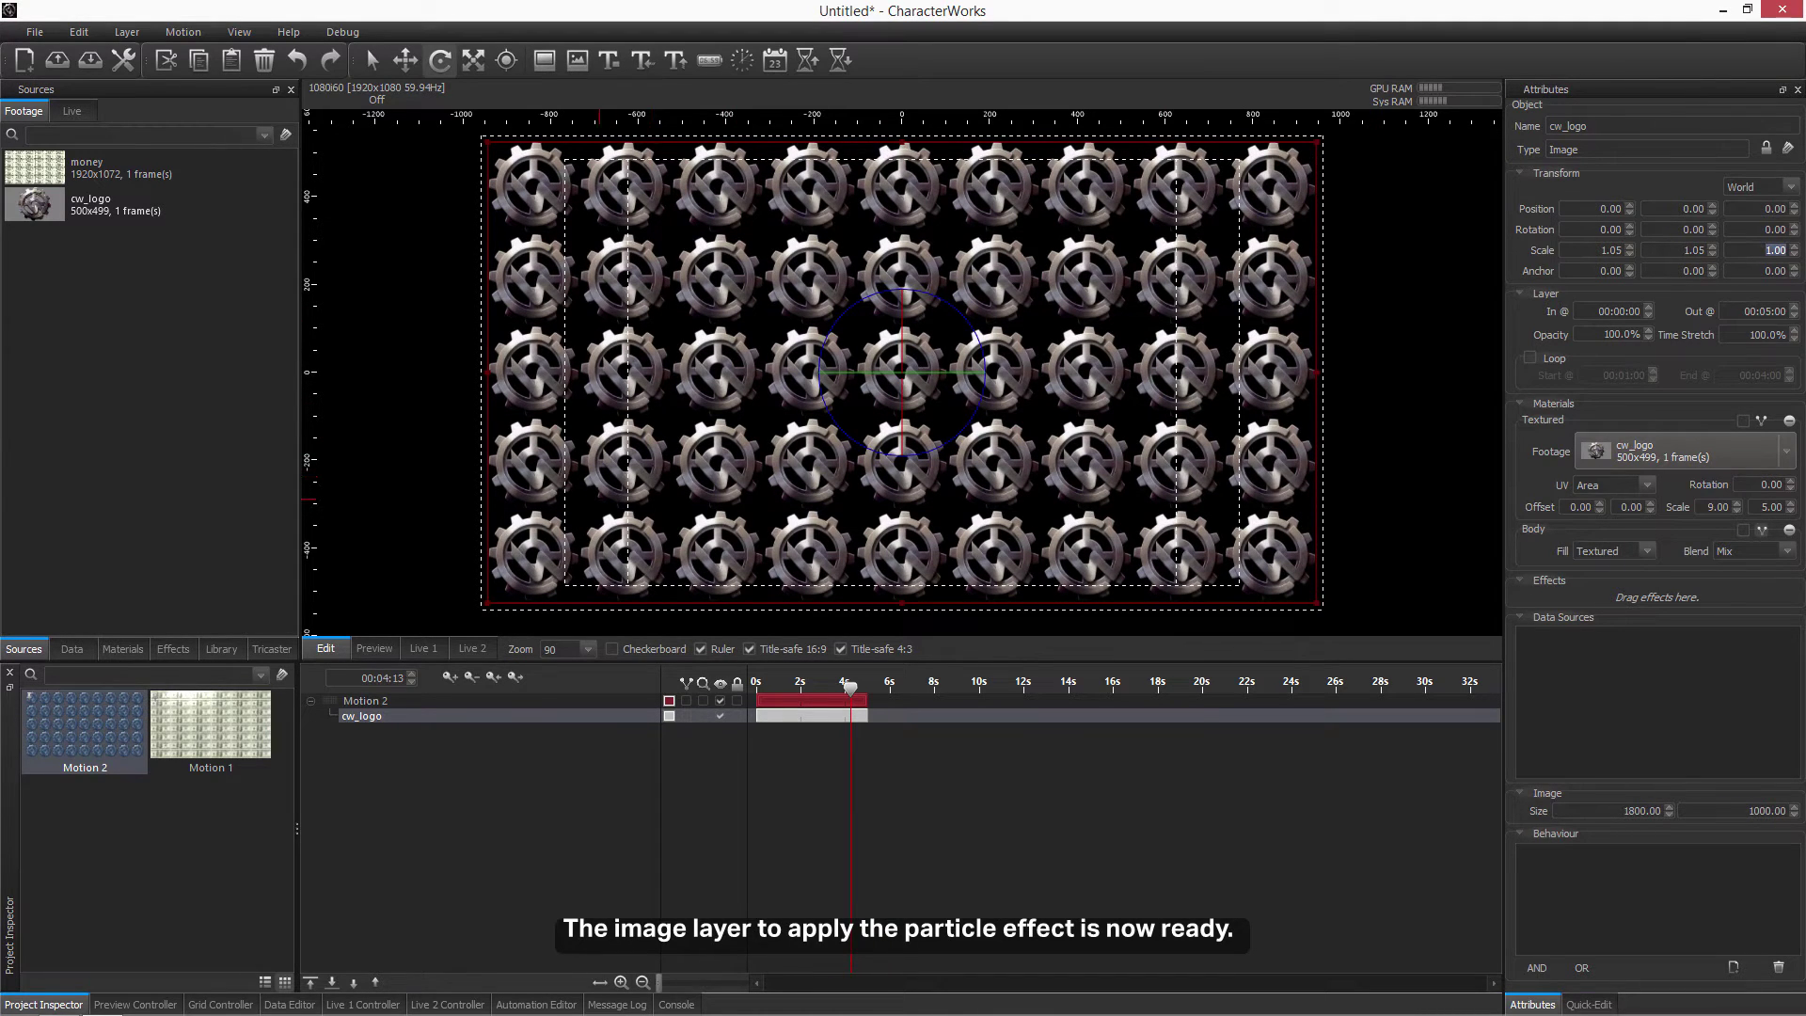
Apply the Particles effect from the user presets to the cw_logo layer.
{"action": "left_click", "coordinate": [516, 715]}
{"action": "left_click", "coordinate": [179, 651]}
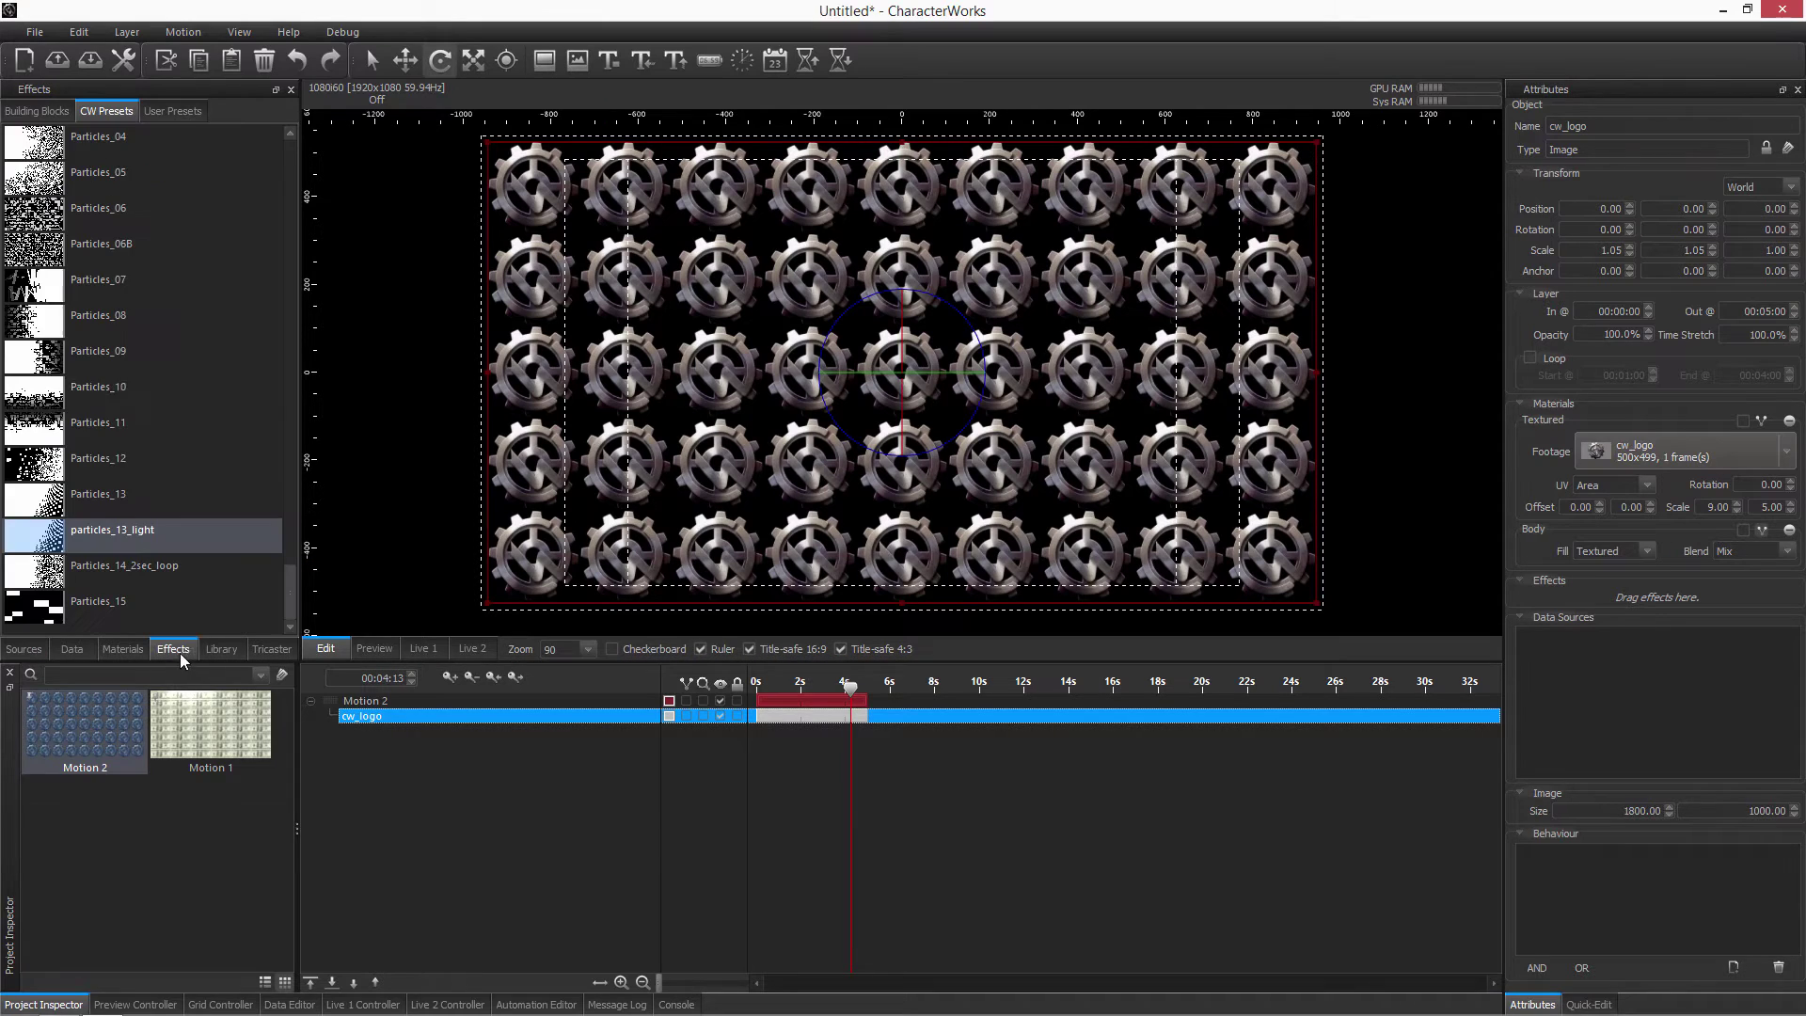
{"action": "left_click", "coordinate": [174, 112]}
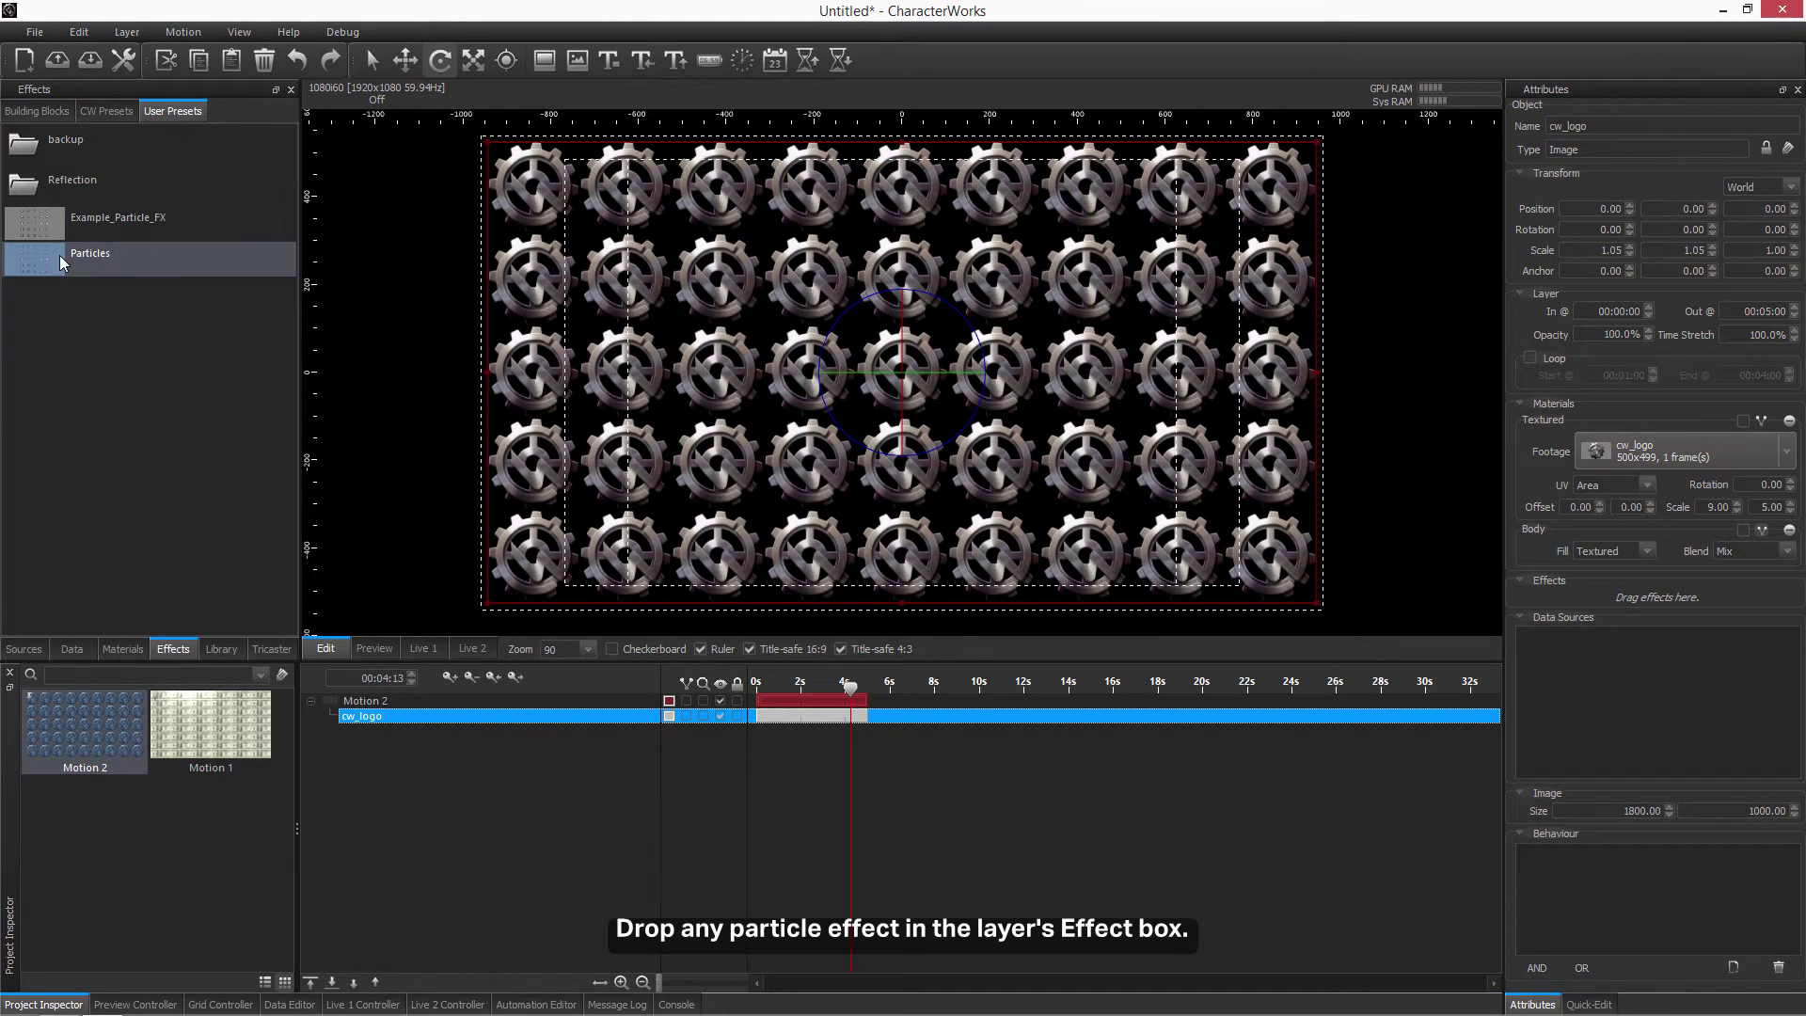
{"action": "left_click_drag", "start_coordinate": [47, 262], "coordinate": [1604, 593]}
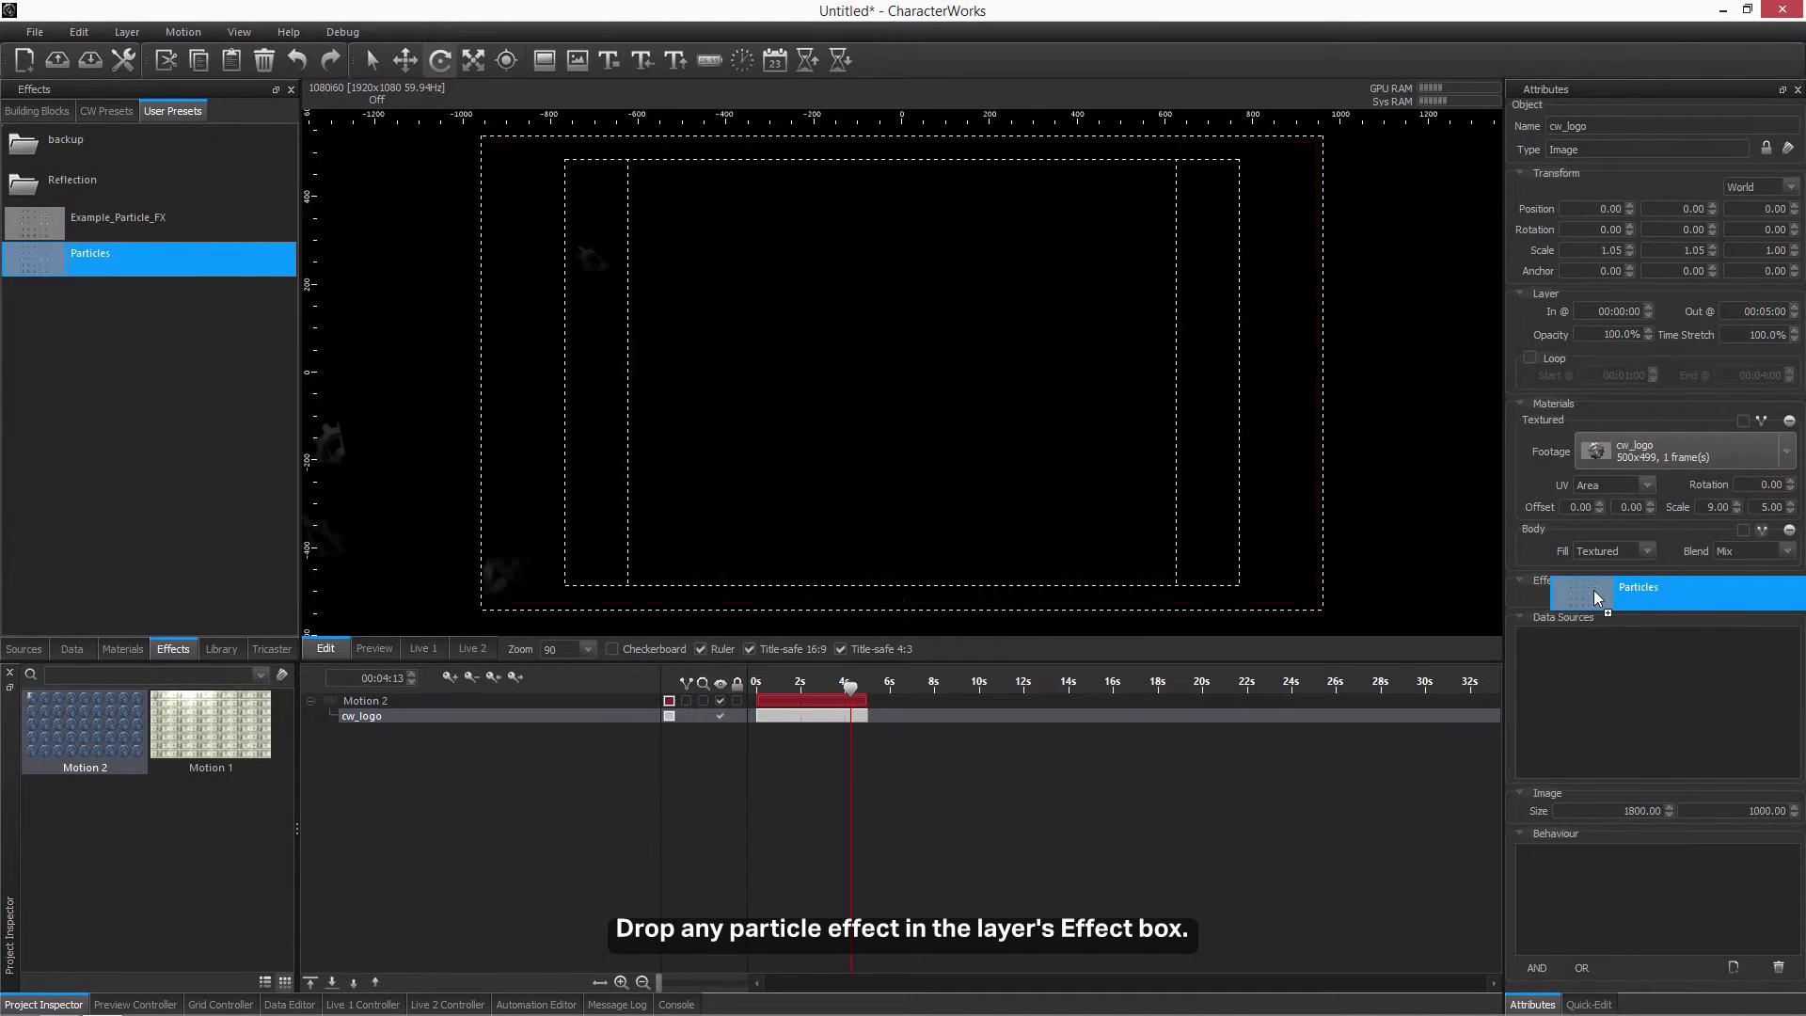
Set the Grid Emitter particle size to 200 by 200, viewing the animation at 00:01:34.
{"action": "left_click_drag", "start_coordinate": [851, 687], "coordinate": [793, 688]}
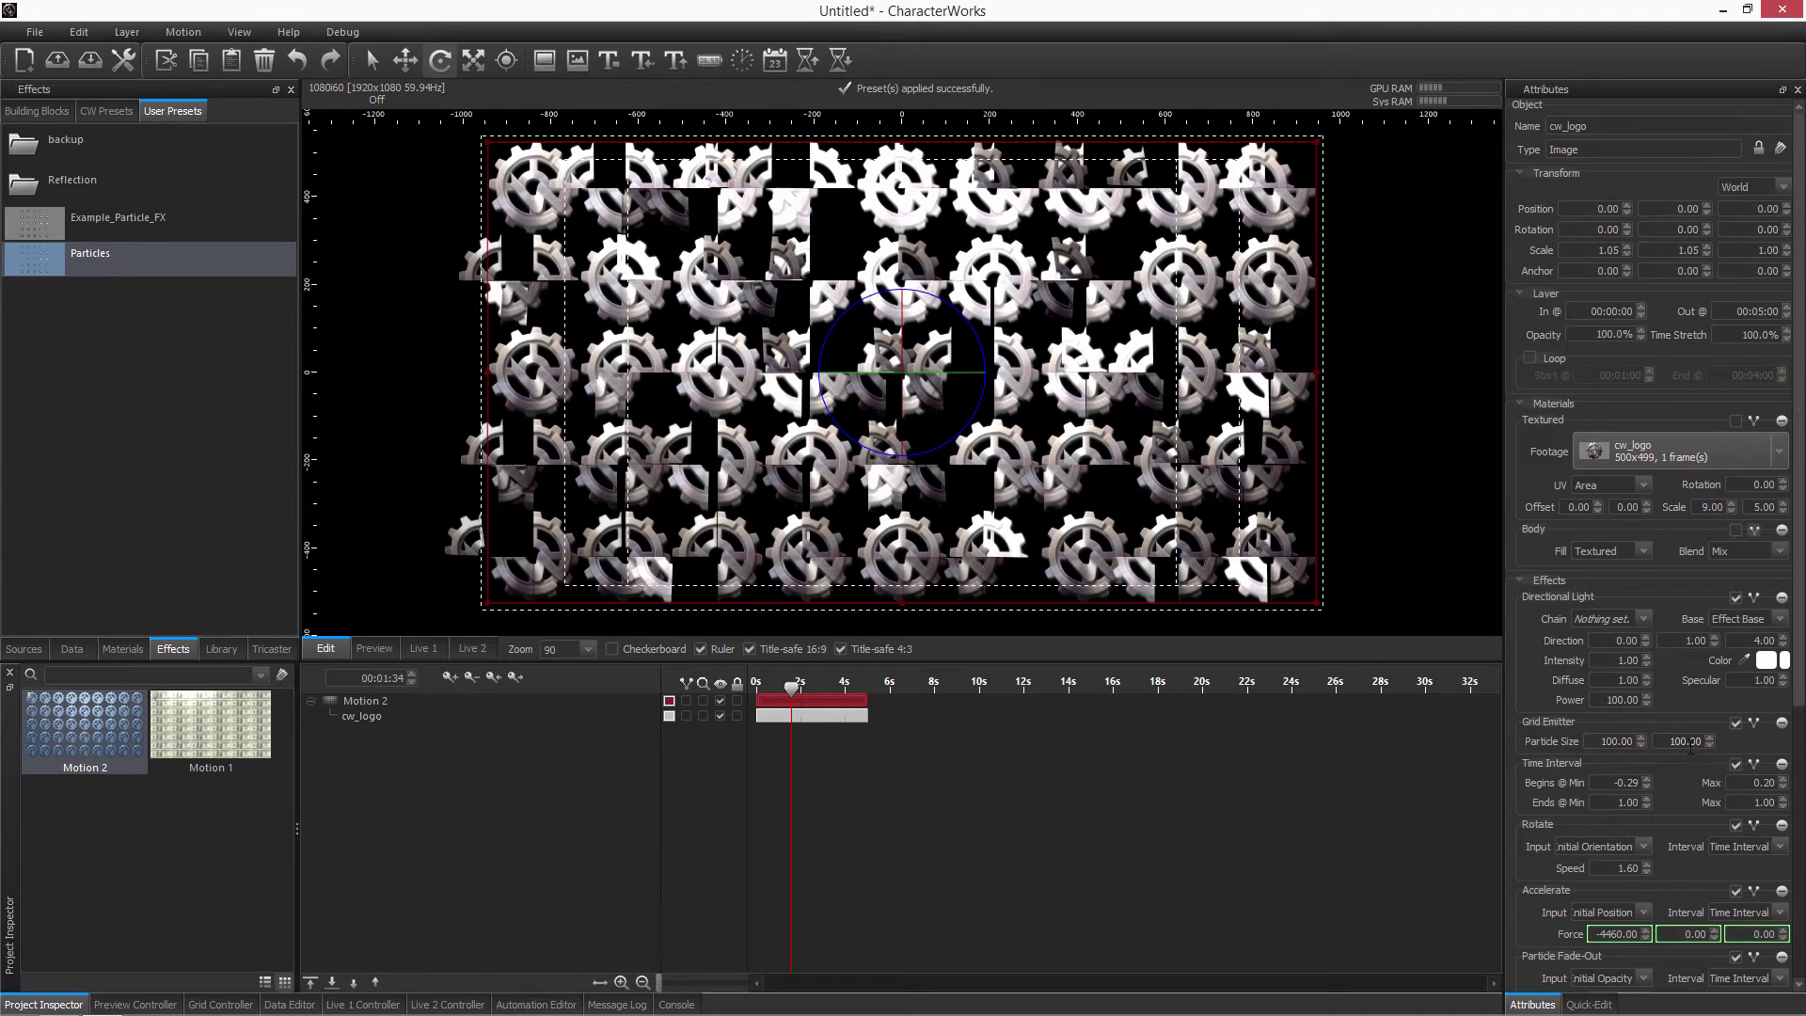
{"action": "type", "text": "200"}
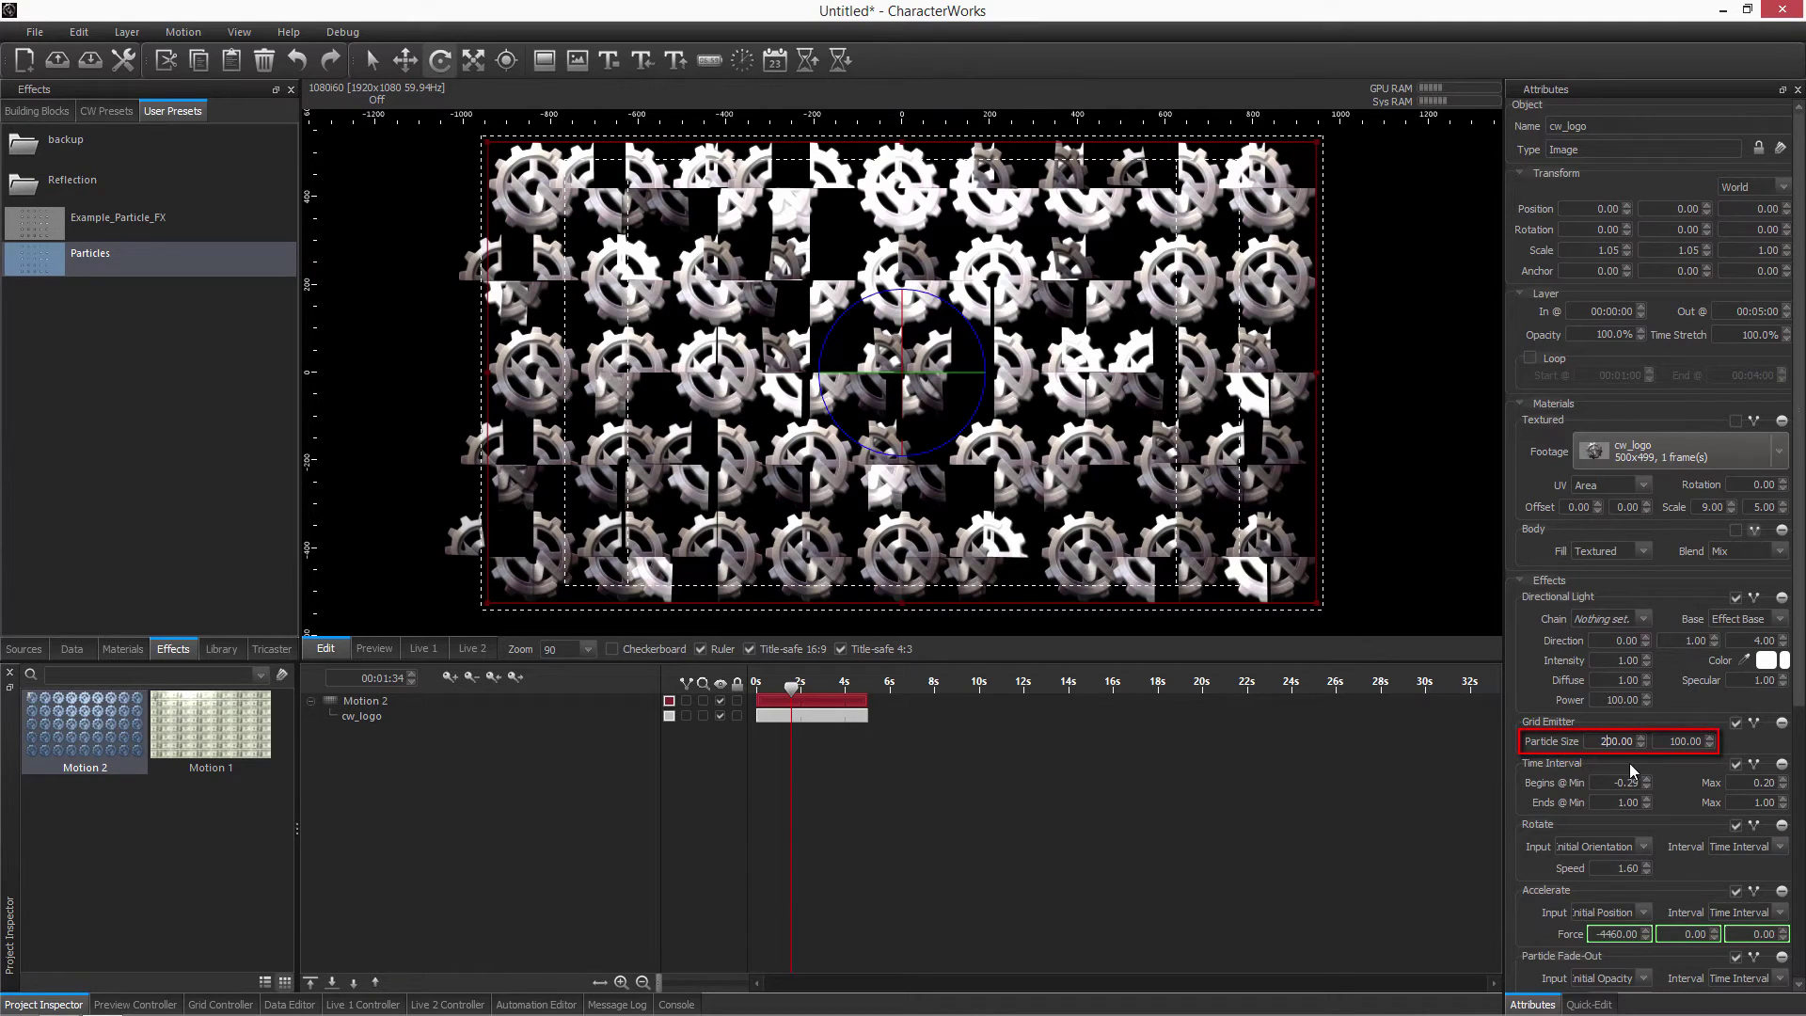
{"action": "key", "text": "Tab"}
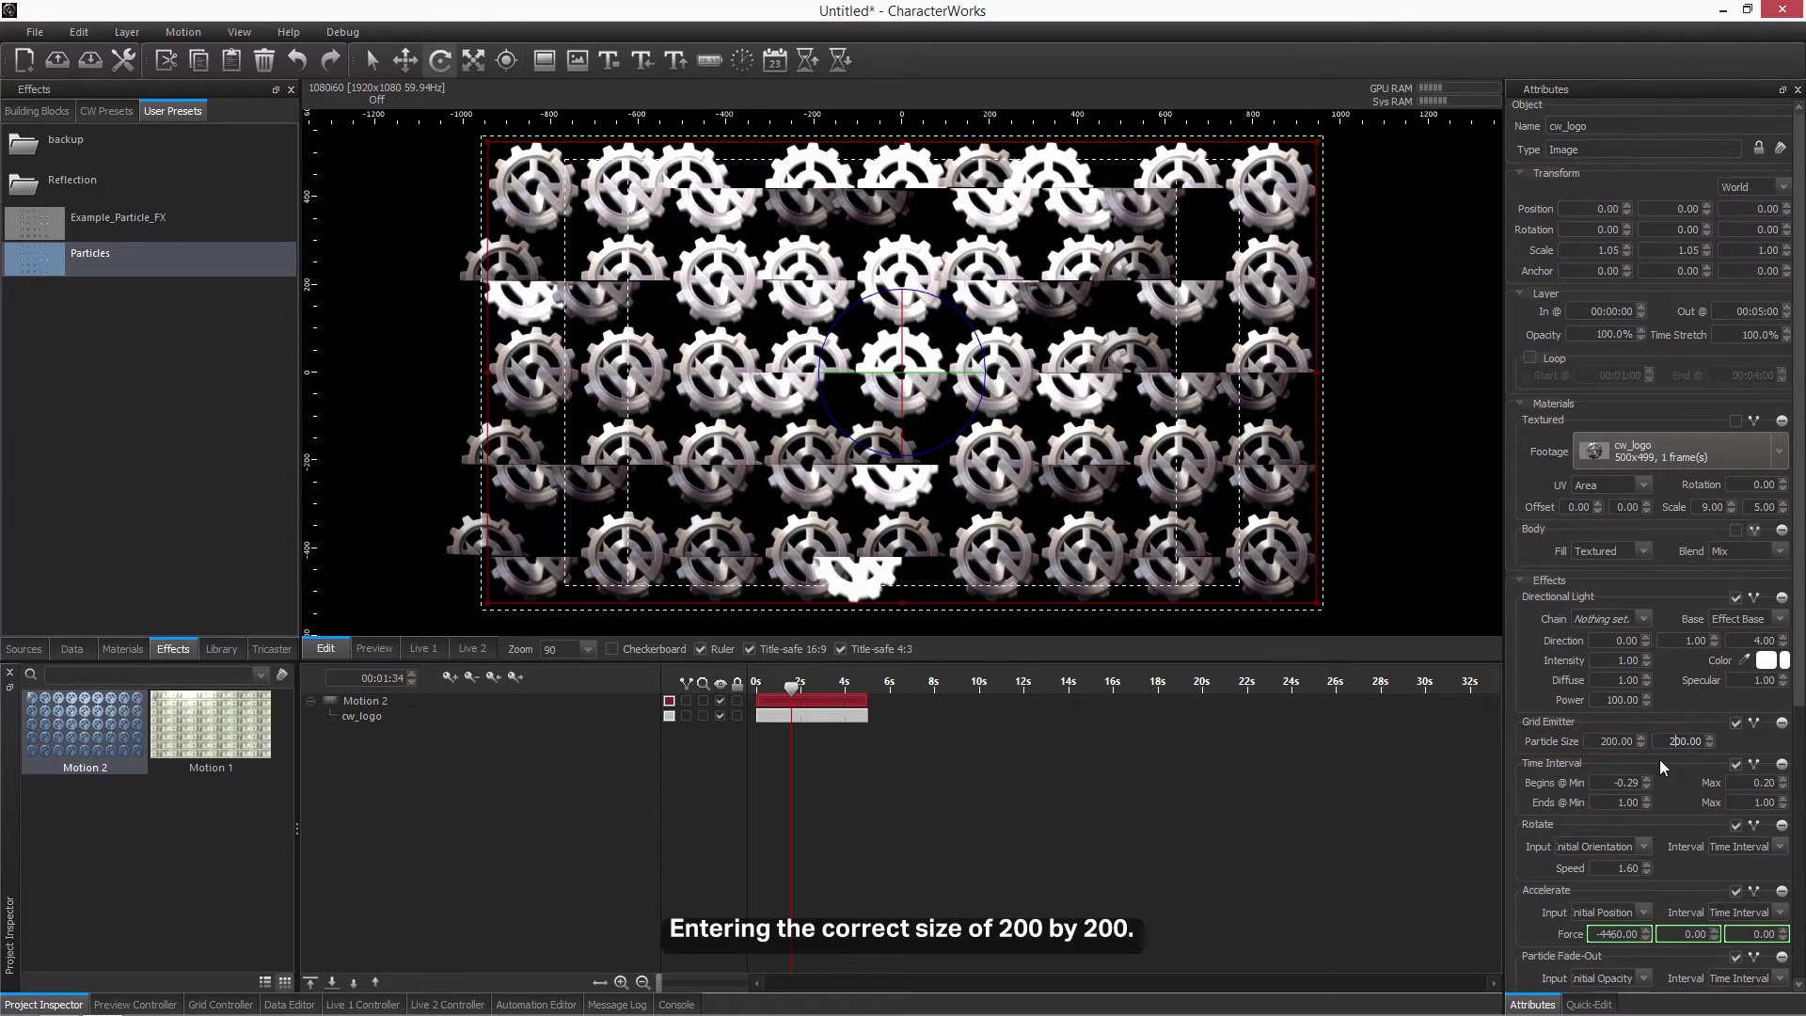
{"action": "key", "text": "Return"}
Set the Directional Light's power to 670 while viewing the scattered logos, and scrub through the animation to check the look.
{"action": "left_click_drag", "start_coordinate": [793, 689], "coordinate": [844, 696]}
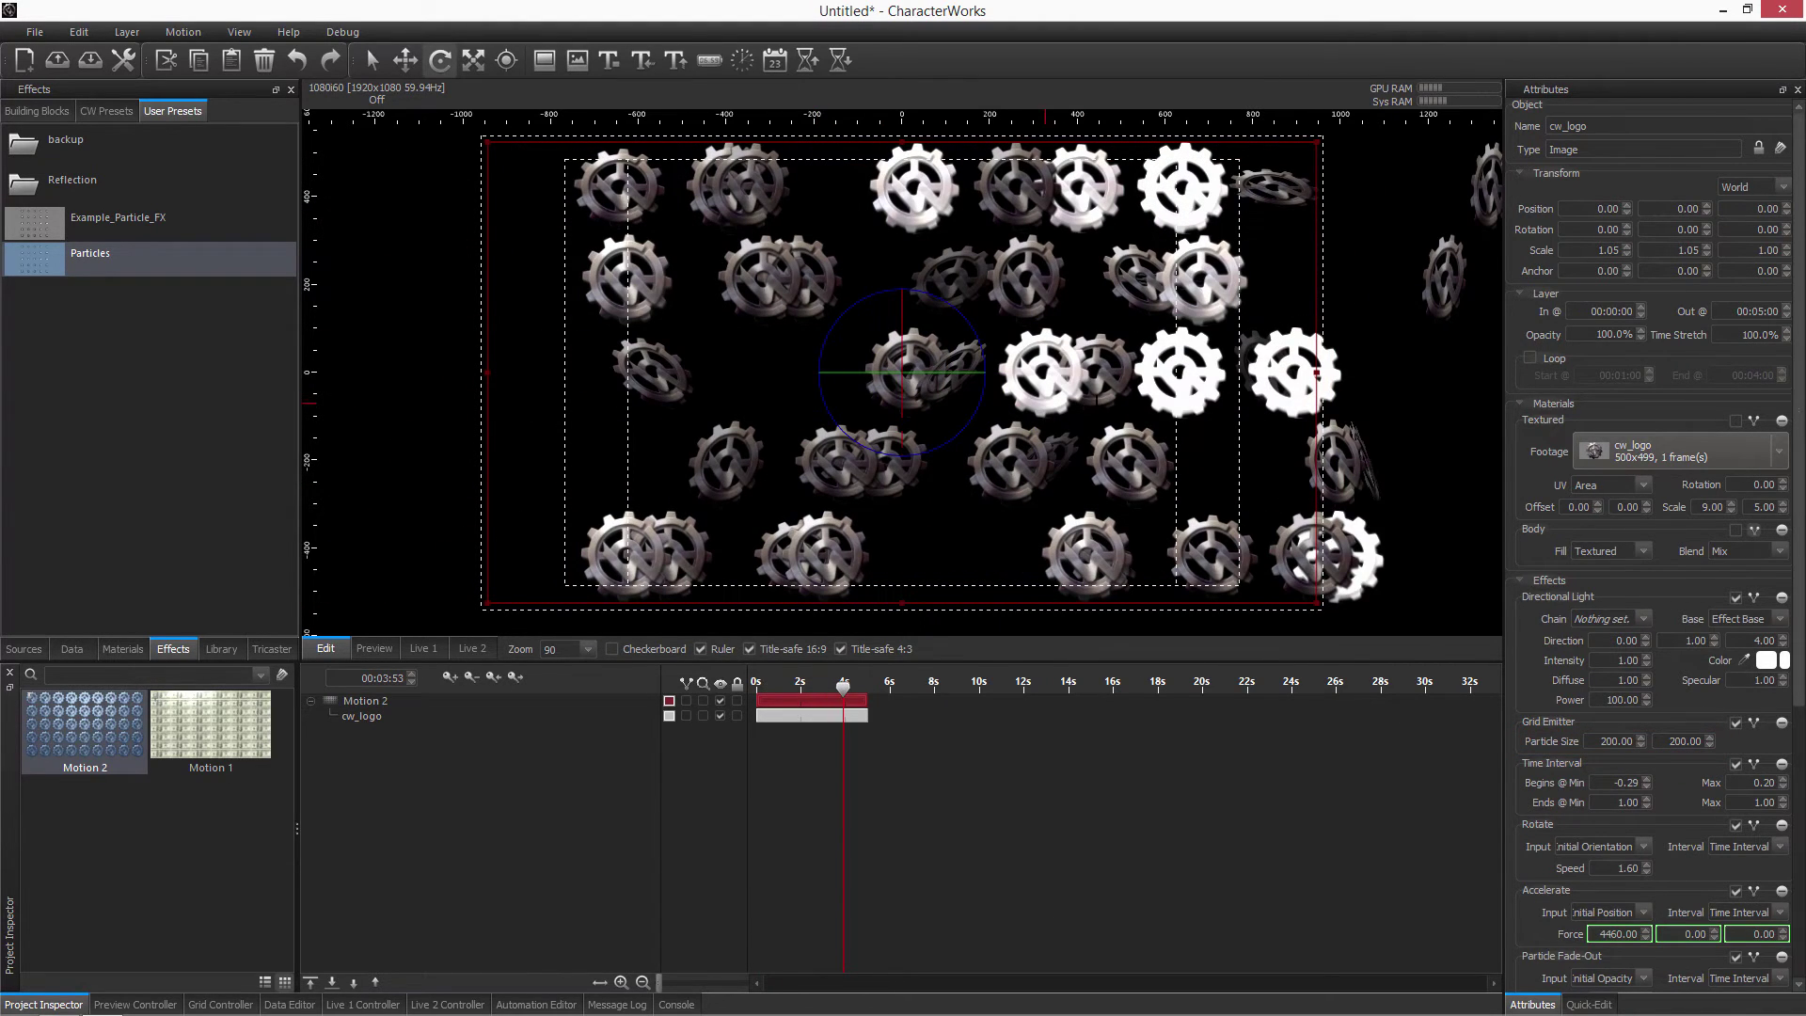
{"action": "scroll", "coordinate": [1631, 710], "scroll_direction": "up", "scroll_amount": 20}
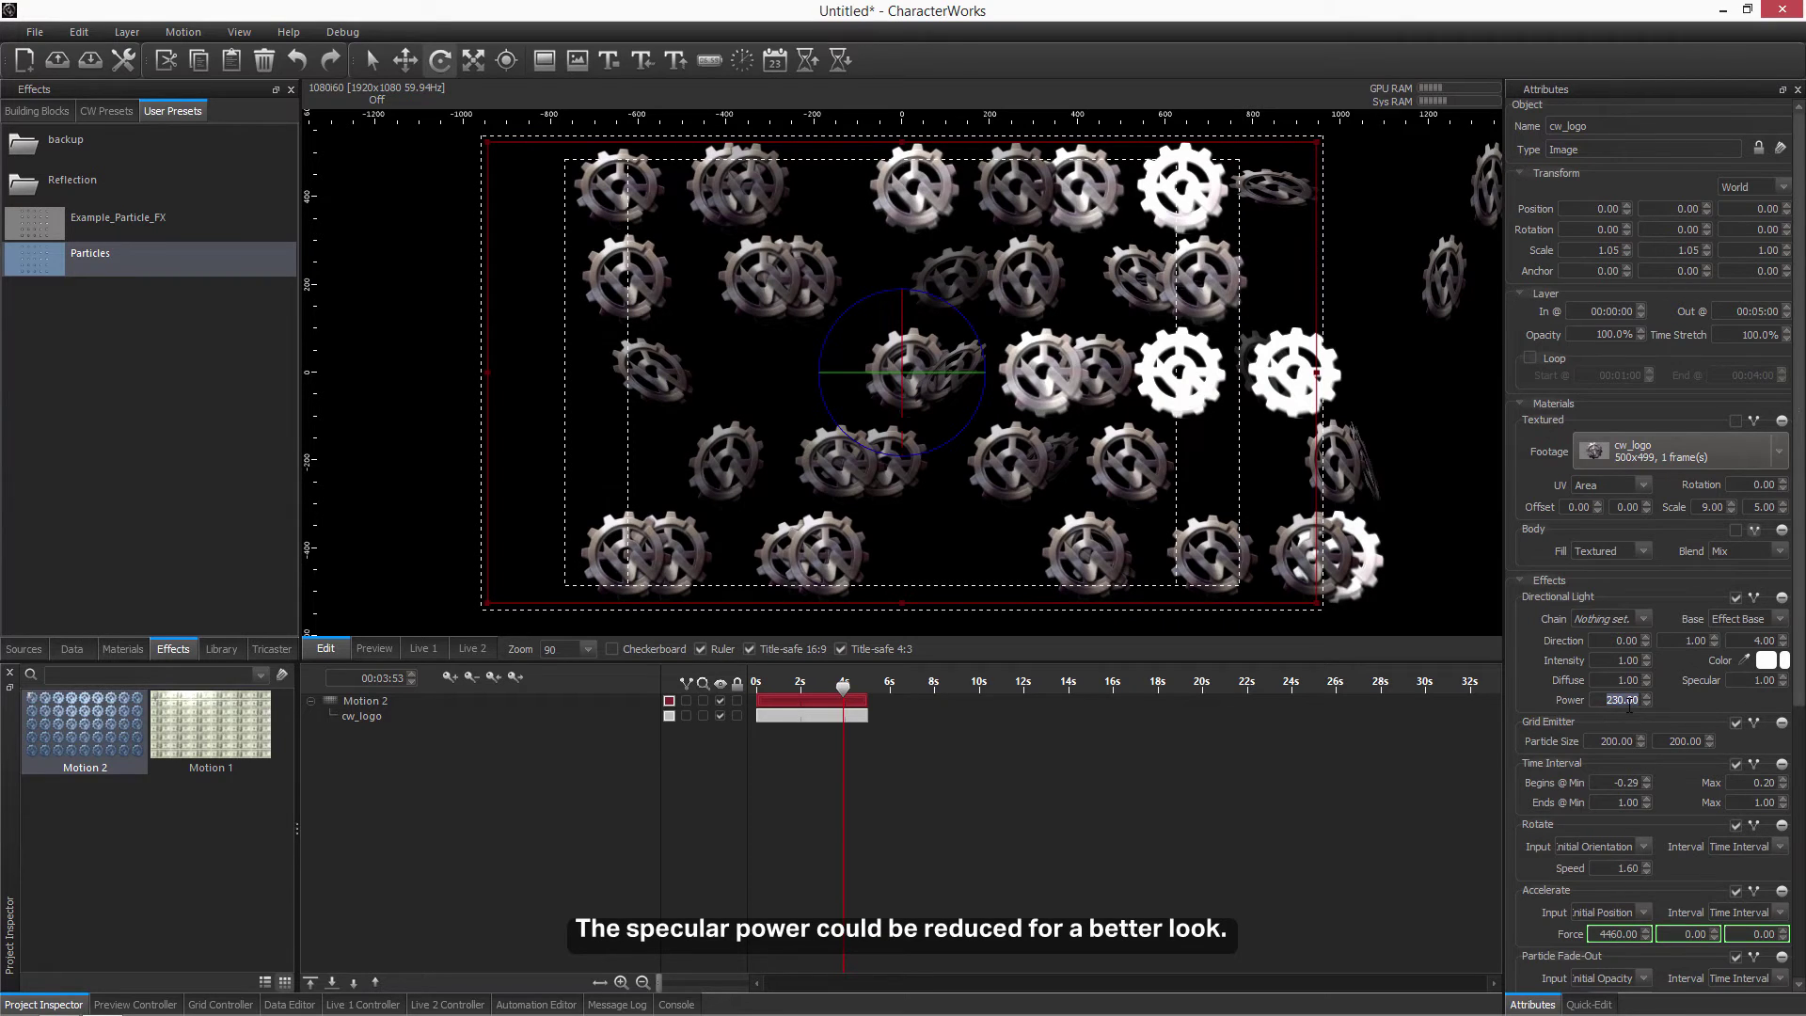
{"action": "scroll", "coordinate": [1630, 708], "scroll_direction": "up", "scroll_amount": 20}
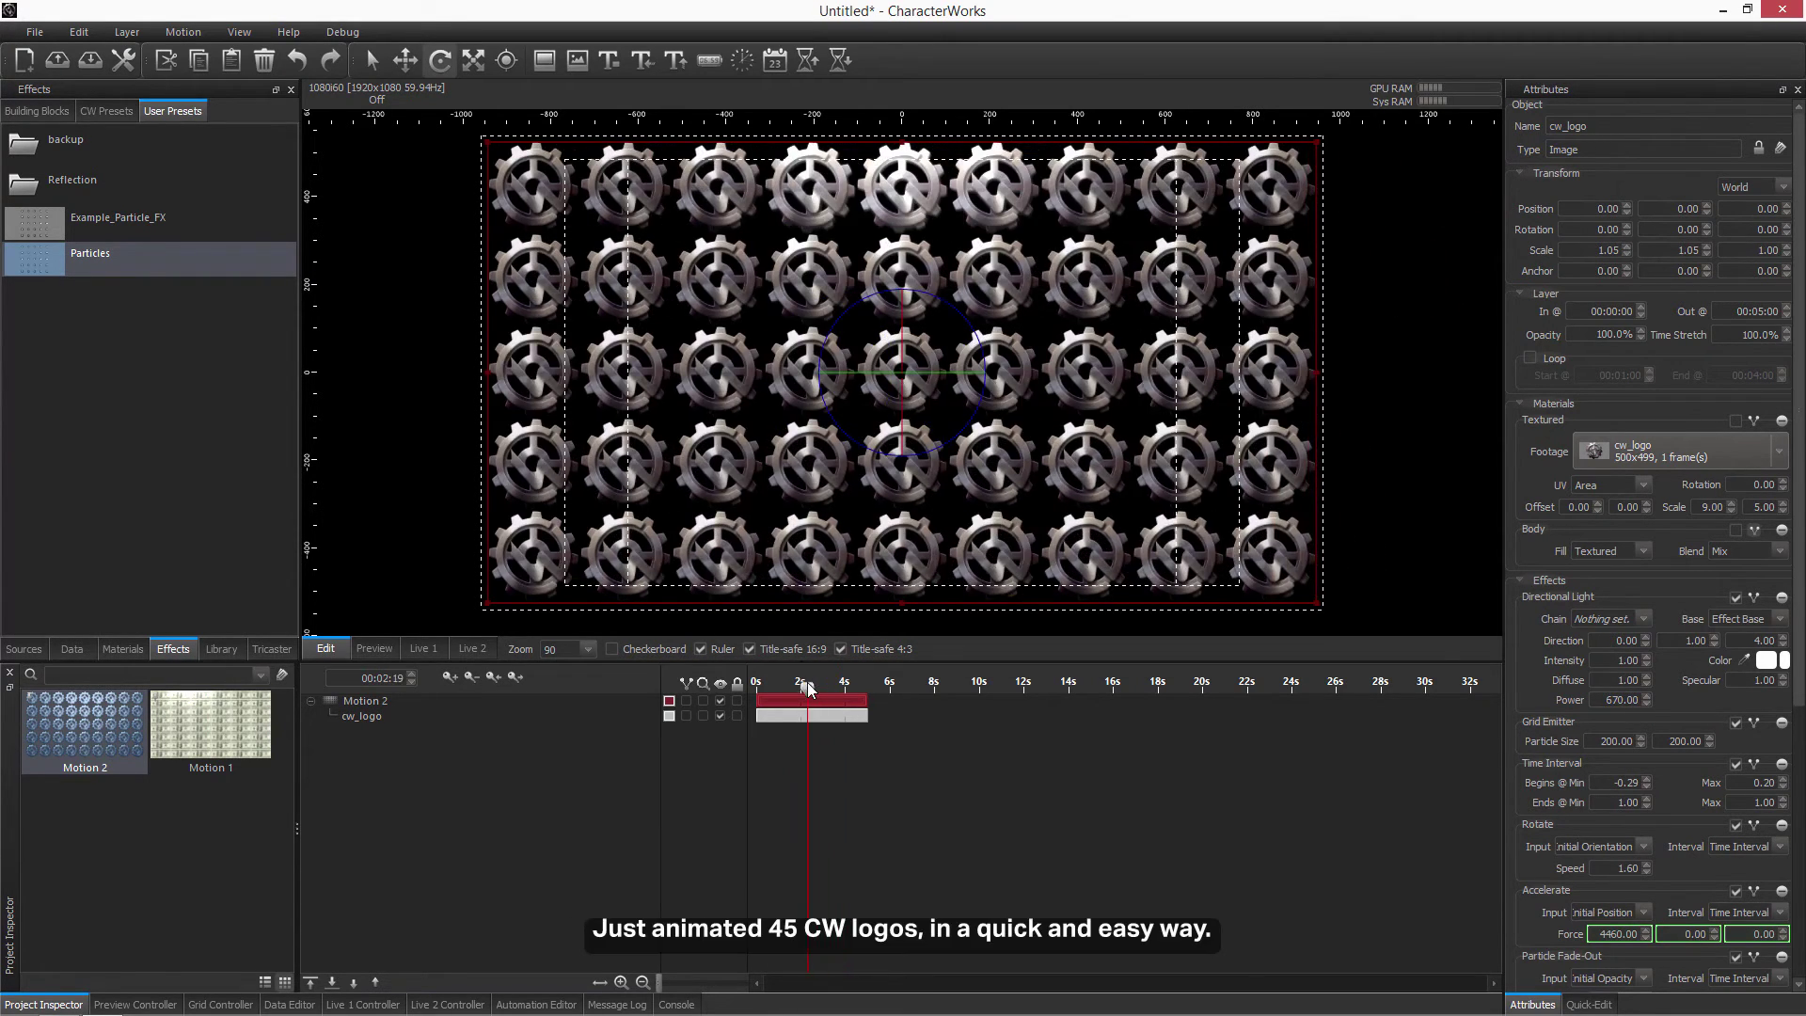
{"action": "mouse_move", "coordinate": [805, 684]}
{"action": "left_mouse_down"}
{"action": "mouse_move", "coordinate": [766, 681]}
{"action": "mouse_move", "coordinate": [835, 687]}
{"action": "mouse_move", "coordinate": [764, 686]}
{"action": "mouse_move", "coordinate": [783, 686]}
{"action": "left_mouse_up"}
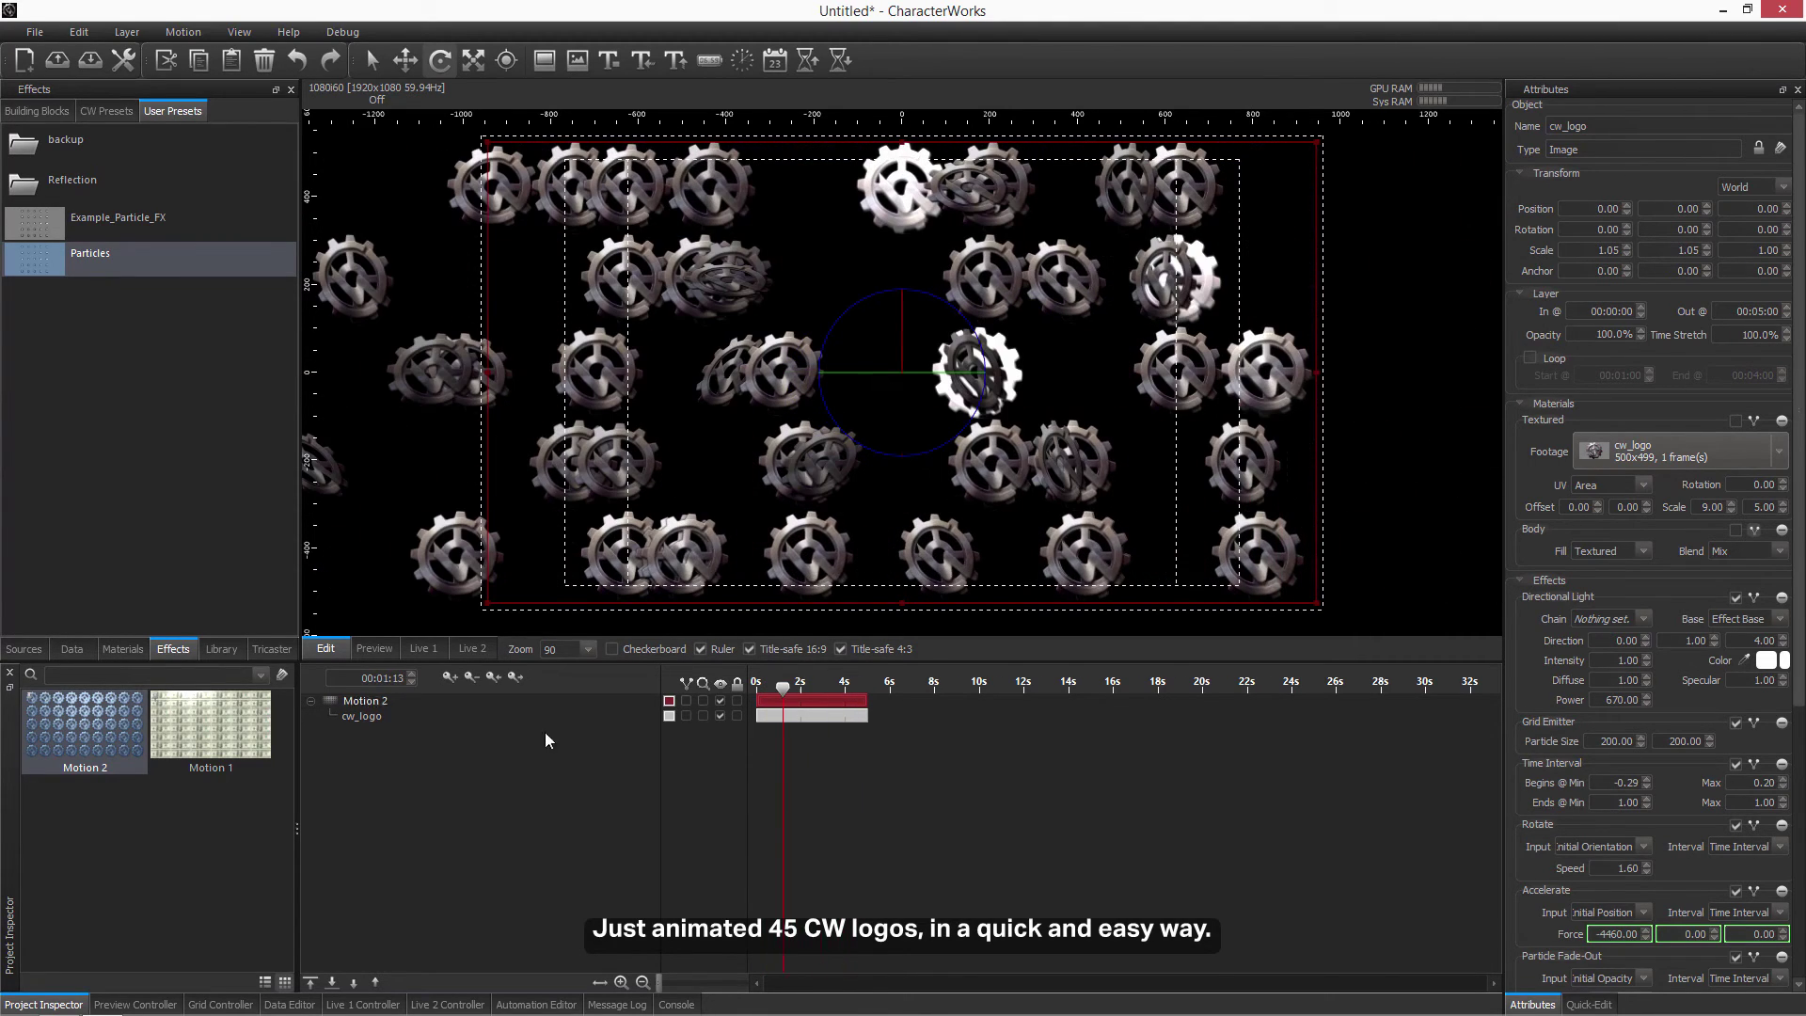
Play Motion 2 and Motion 1 one after the other in the preview output.
{"action": "left_click", "coordinate": [150, 1003]}
{"action": "left_click", "coordinate": [118, 765]}
{"action": "left_click", "coordinate": [760, 763]}
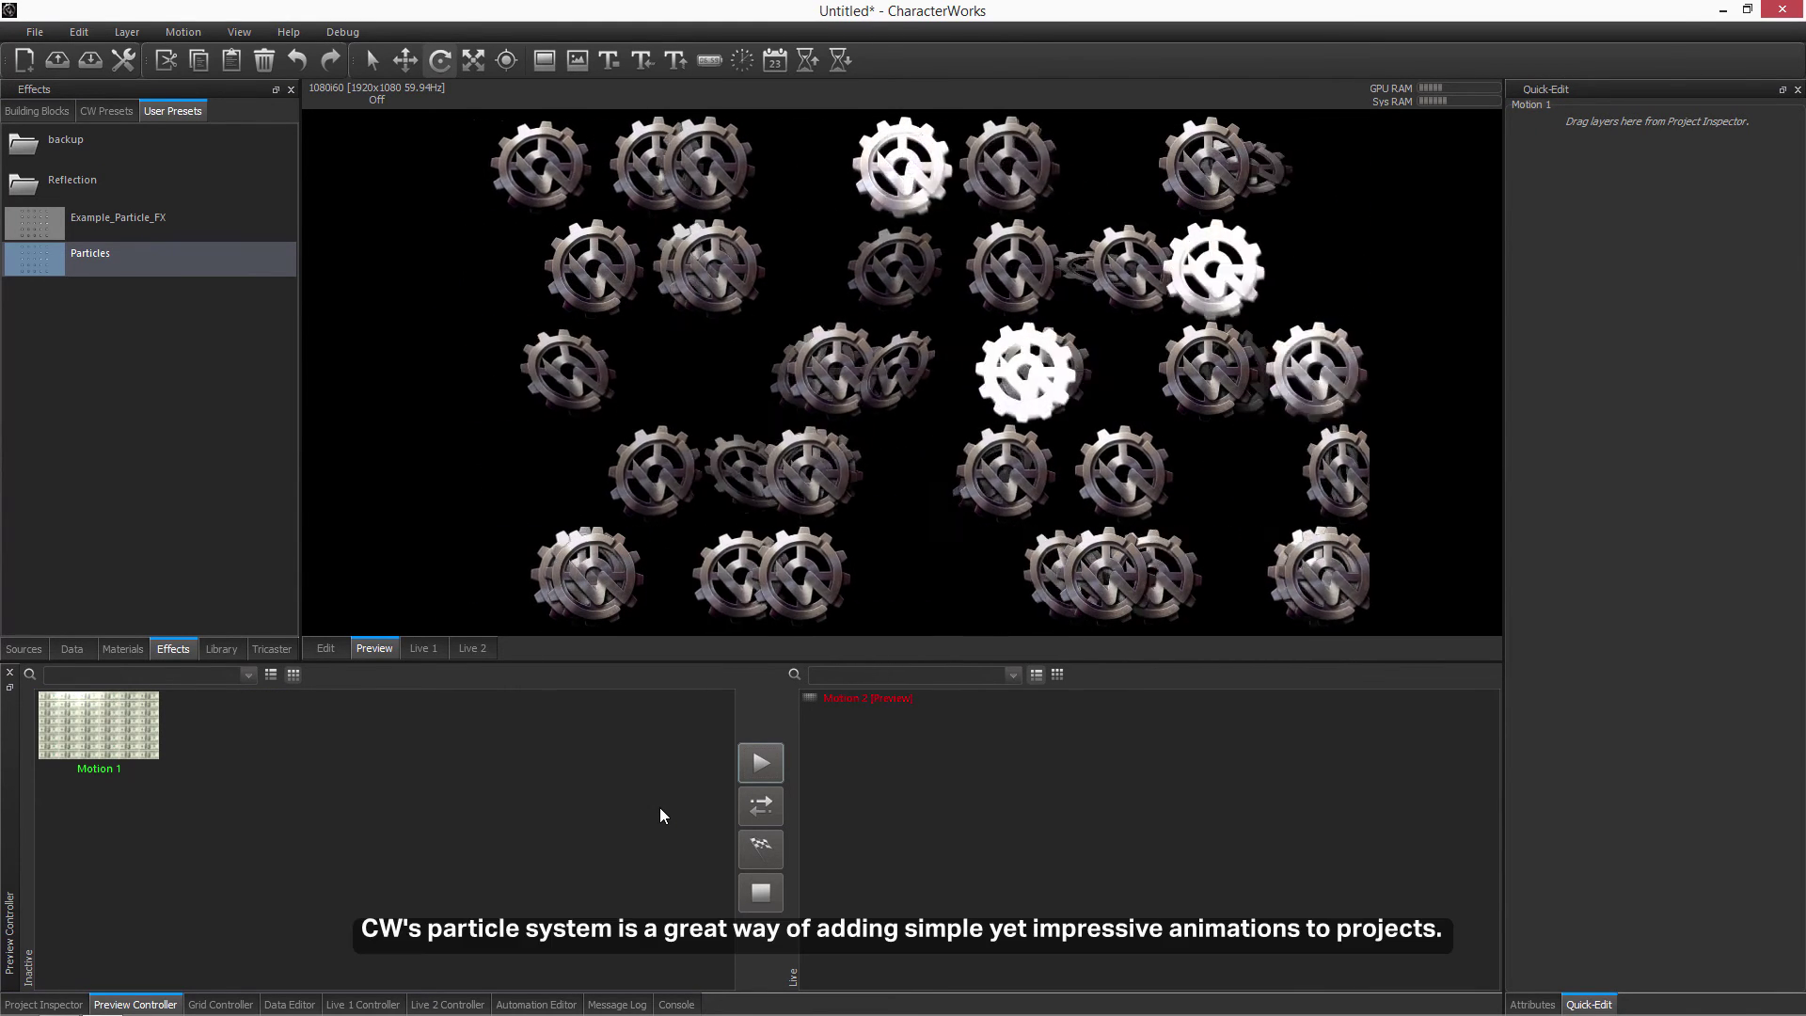
{"action": "left_click", "coordinate": [251, 735]}
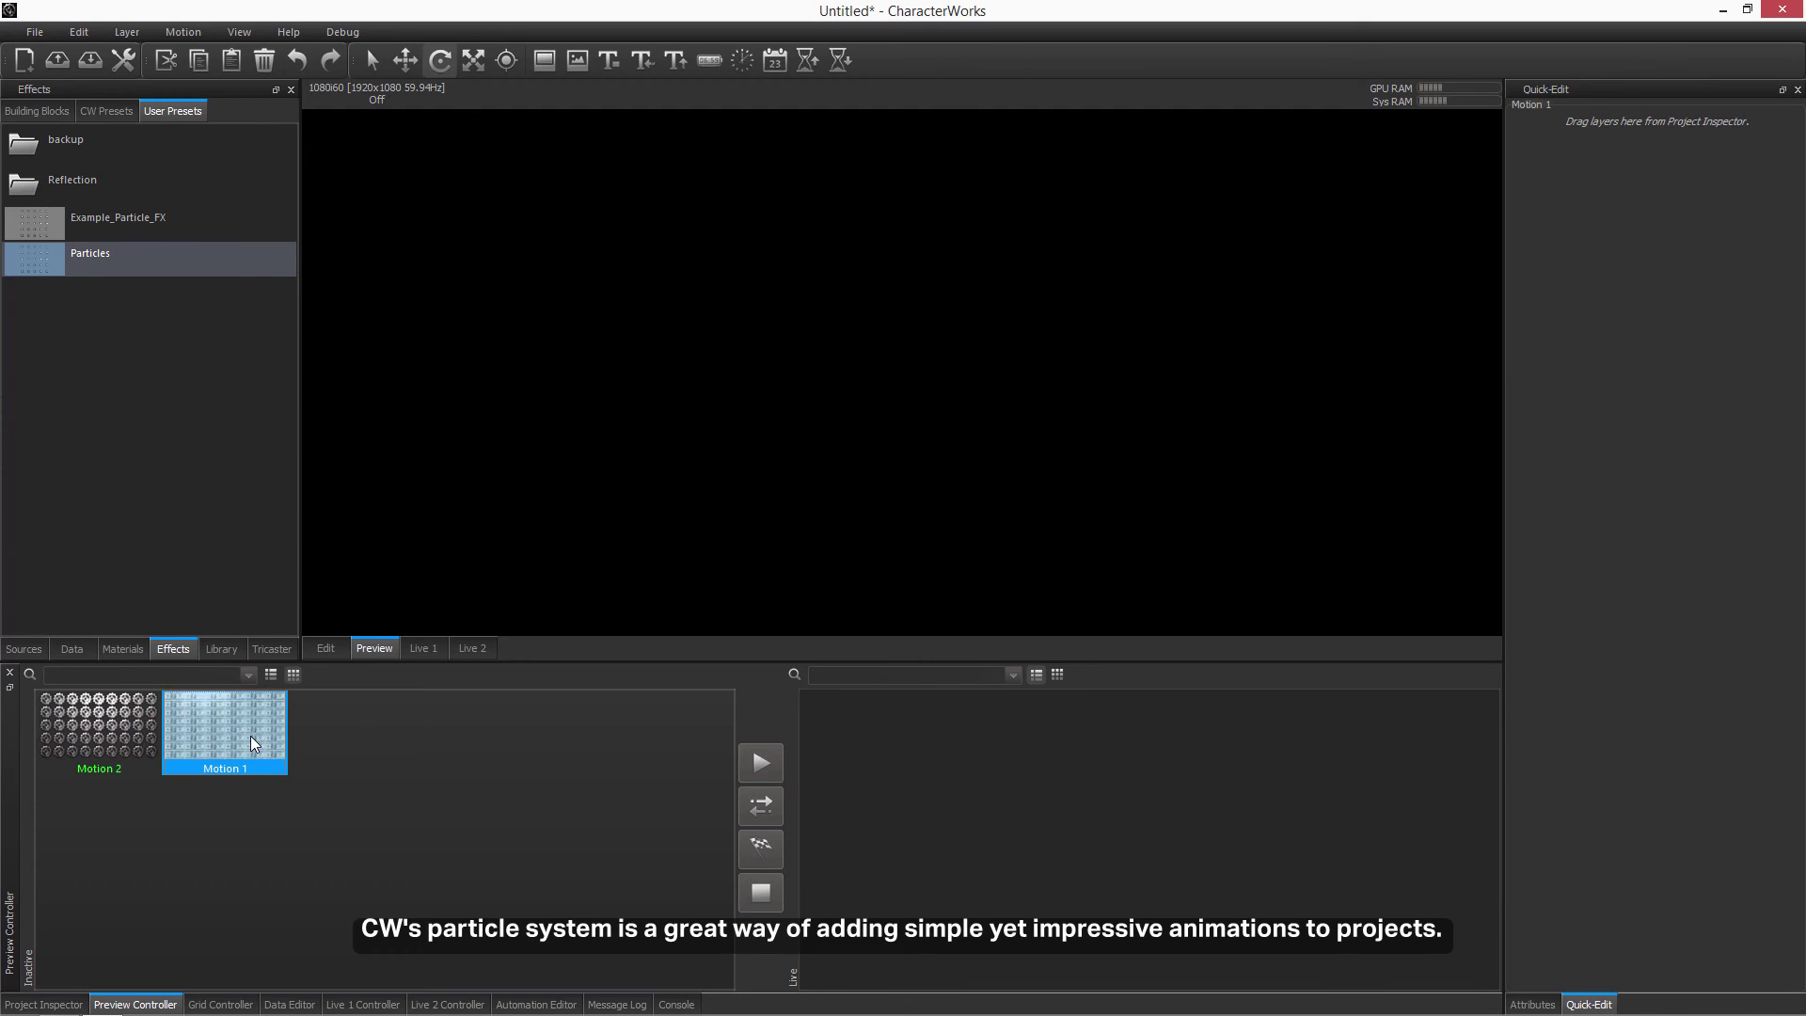
{"action": "left_click", "coordinate": [748, 765]}
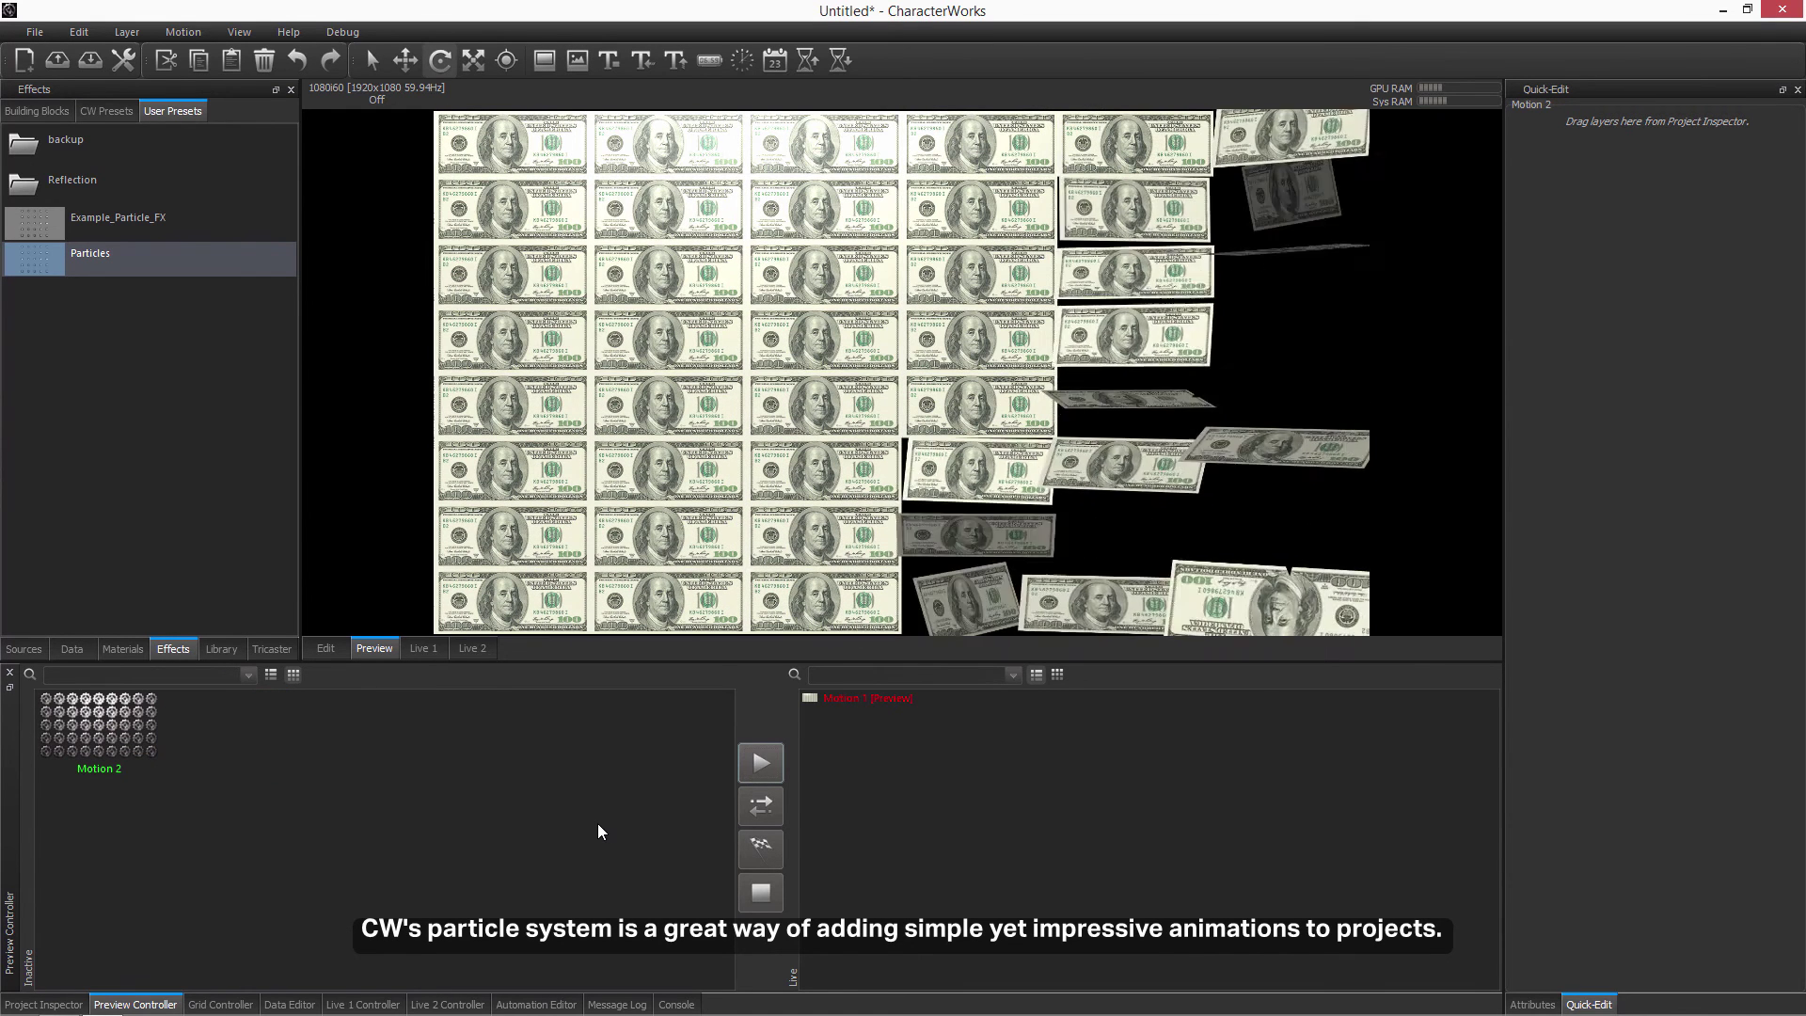